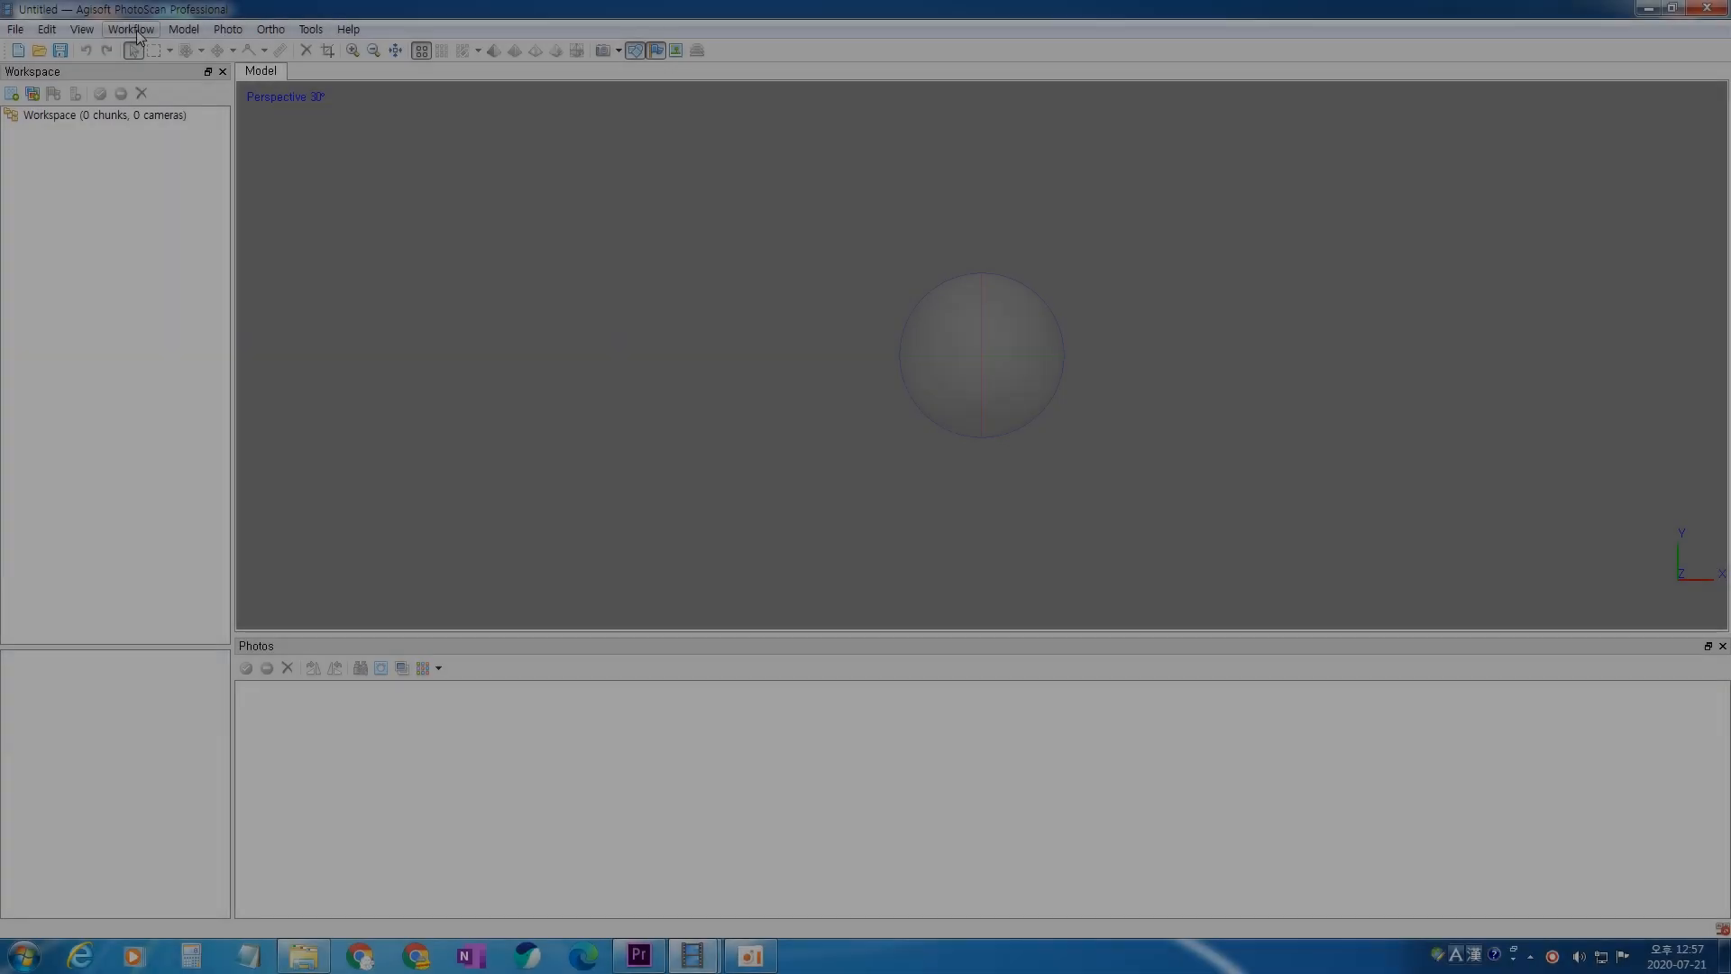
# Add the photos from 20200516_151012.jpg through the last image in the 와제트 folder to Chunk 1
pyautogui.click(137, 30)
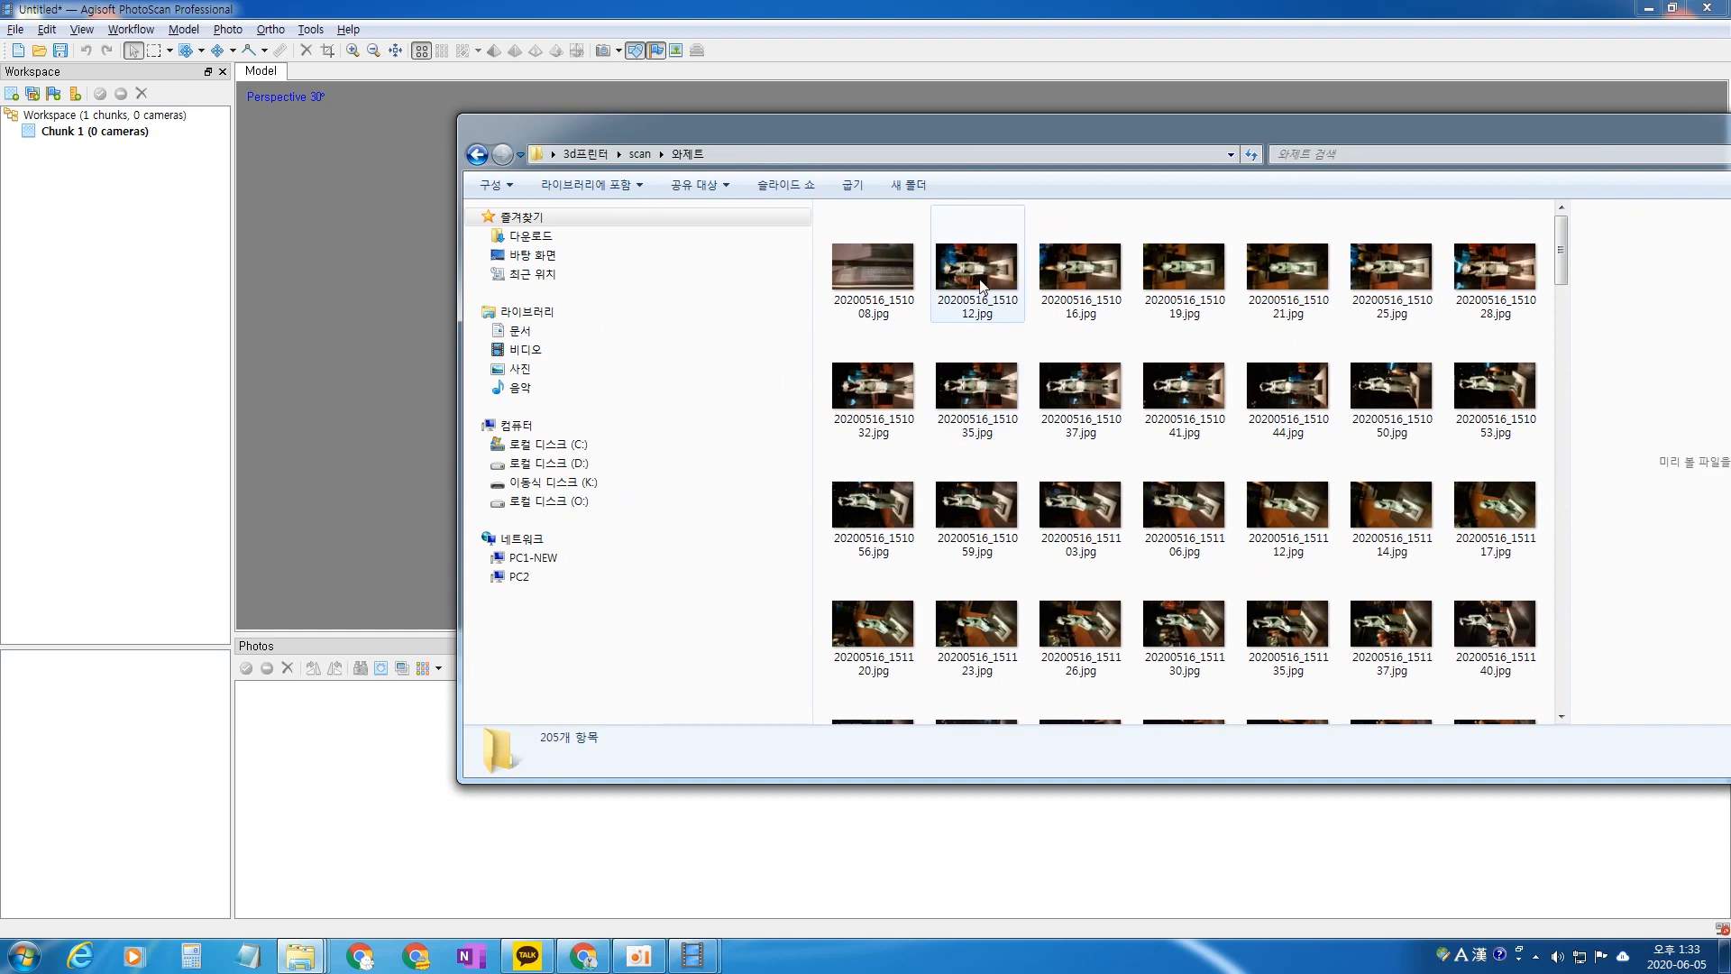
pyautogui.click(983, 285)
pyautogui.hotkey('shift', 'End')
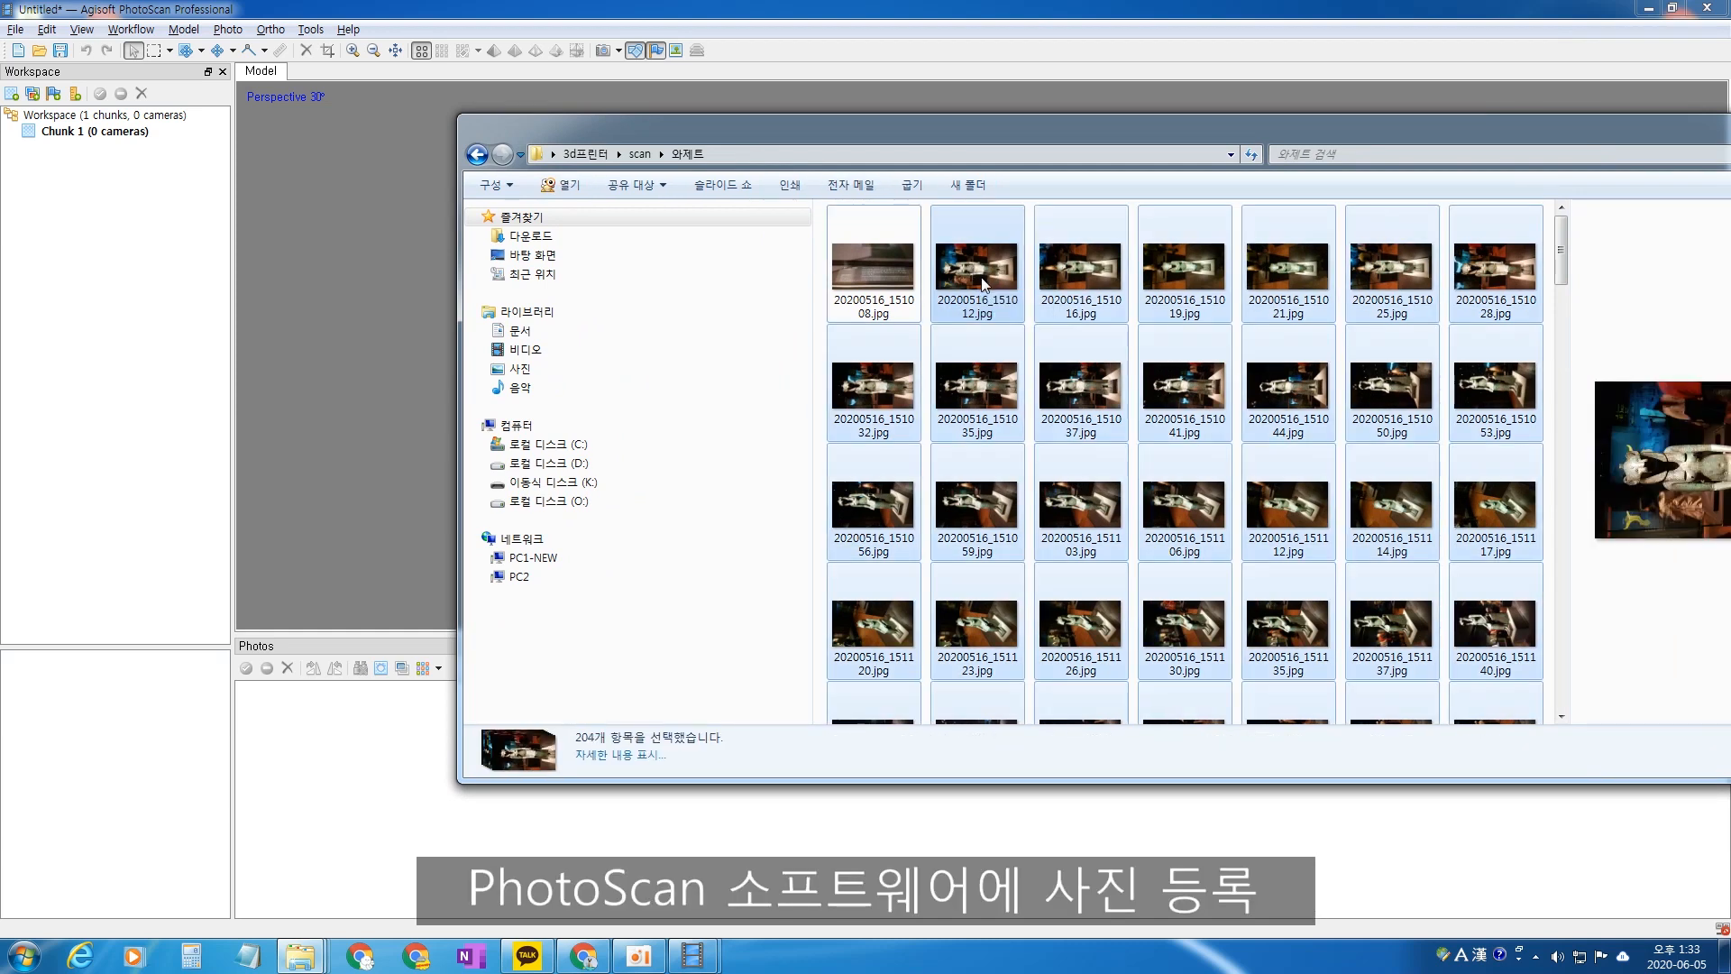
pyautogui.moveTo(983, 285); pyautogui.dragTo(81, 135)
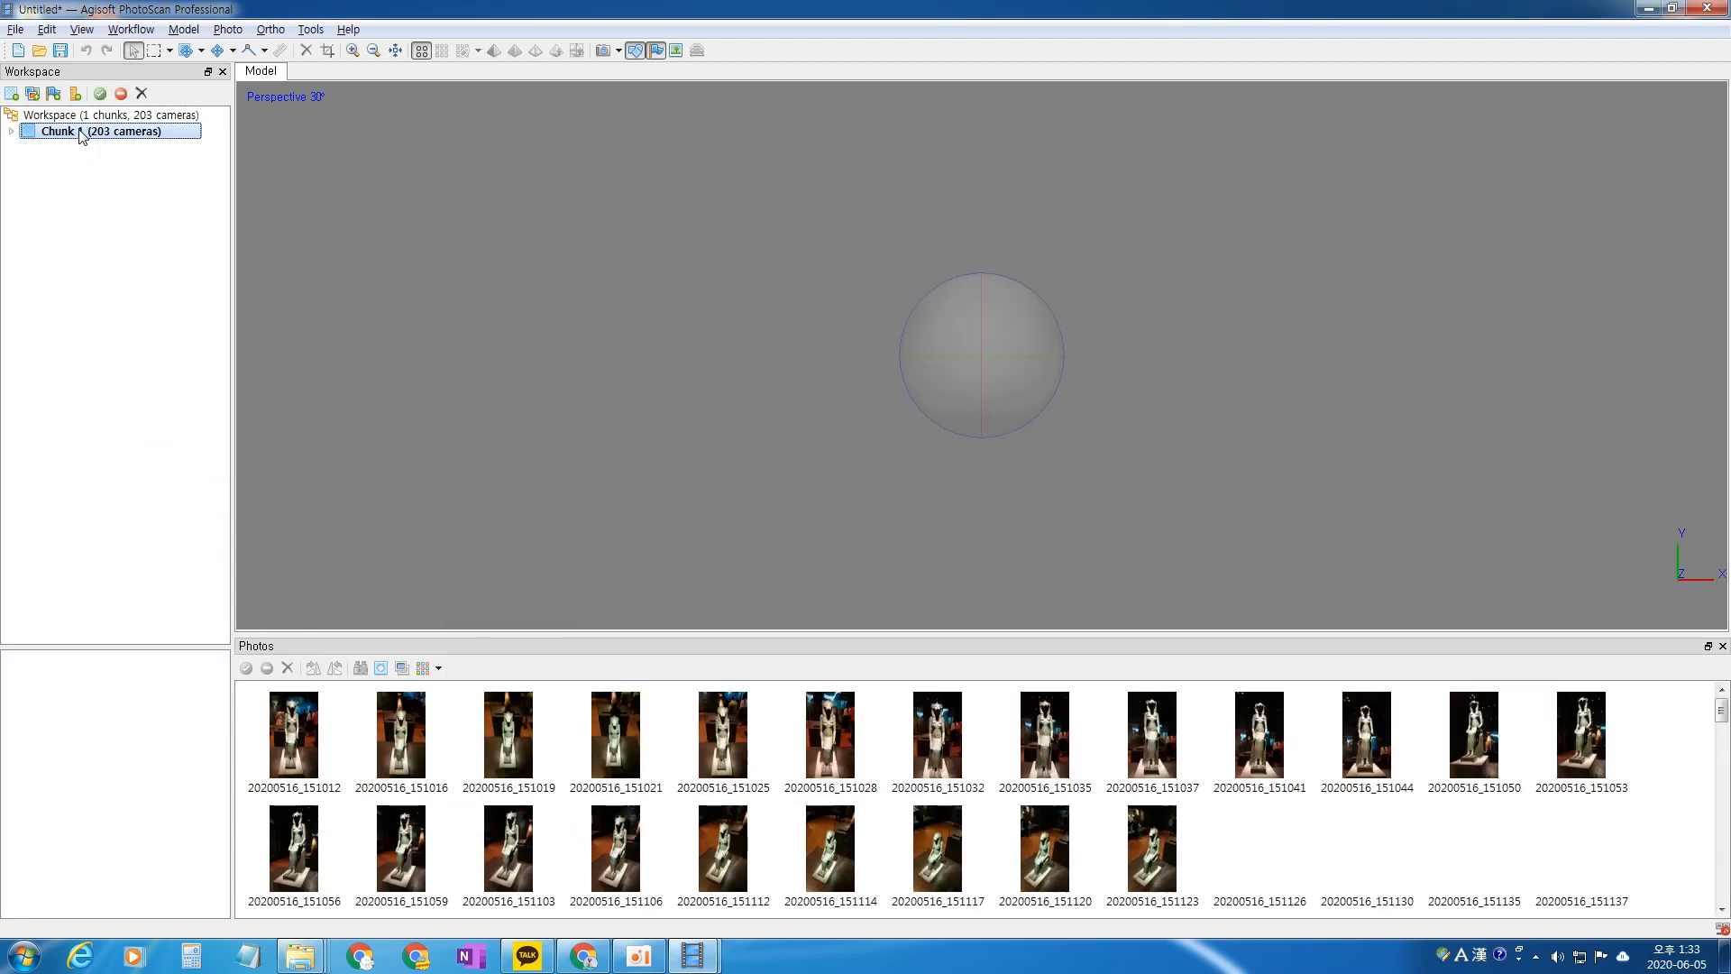
# Align the photos with Highest accuracy, keeping generic preselection enabled
pyautogui.click(120, 30)
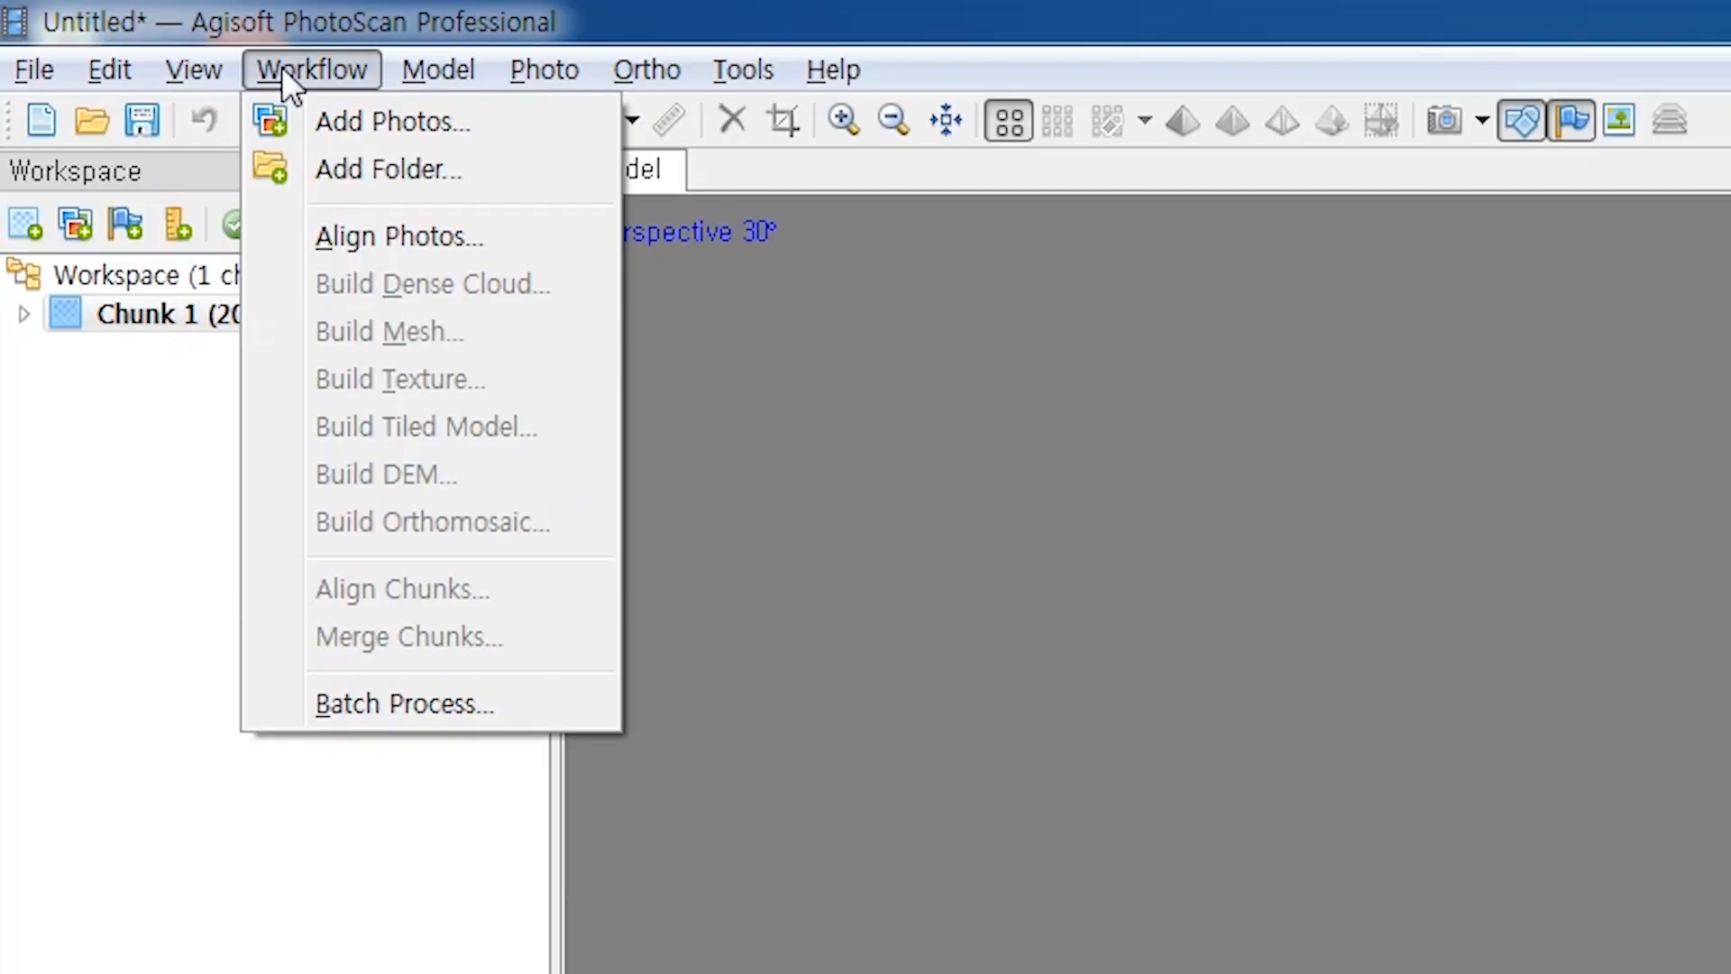
pyautogui.click(382, 251)
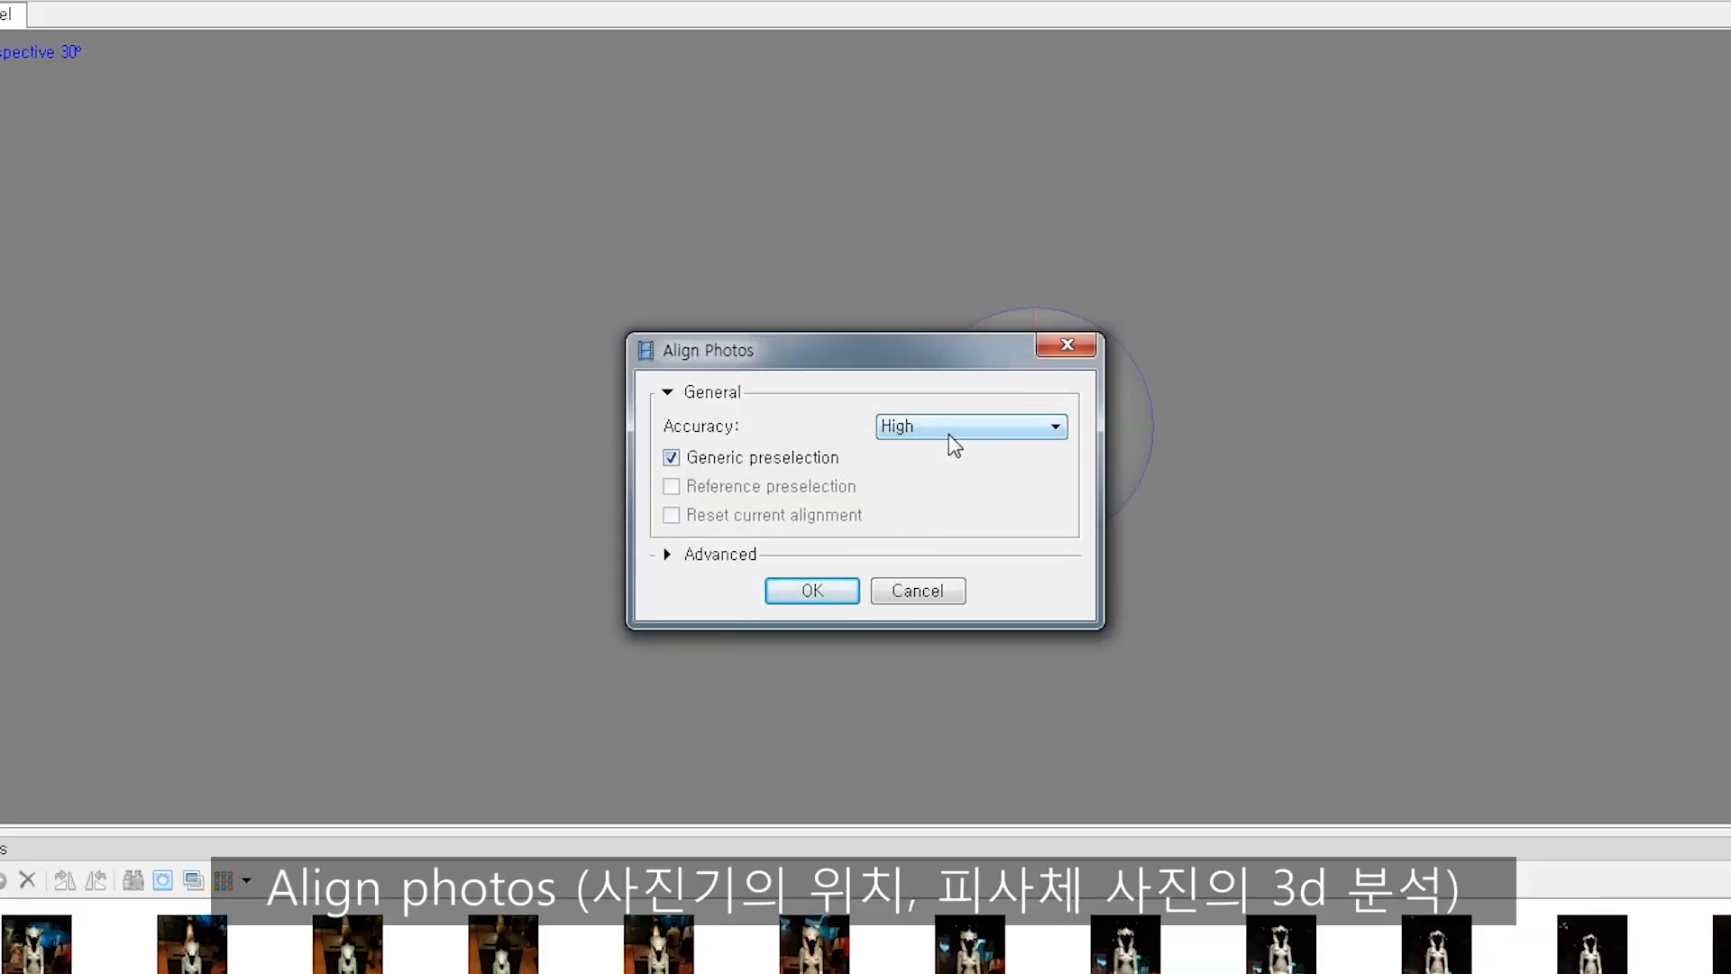
pyautogui.click(949, 430)
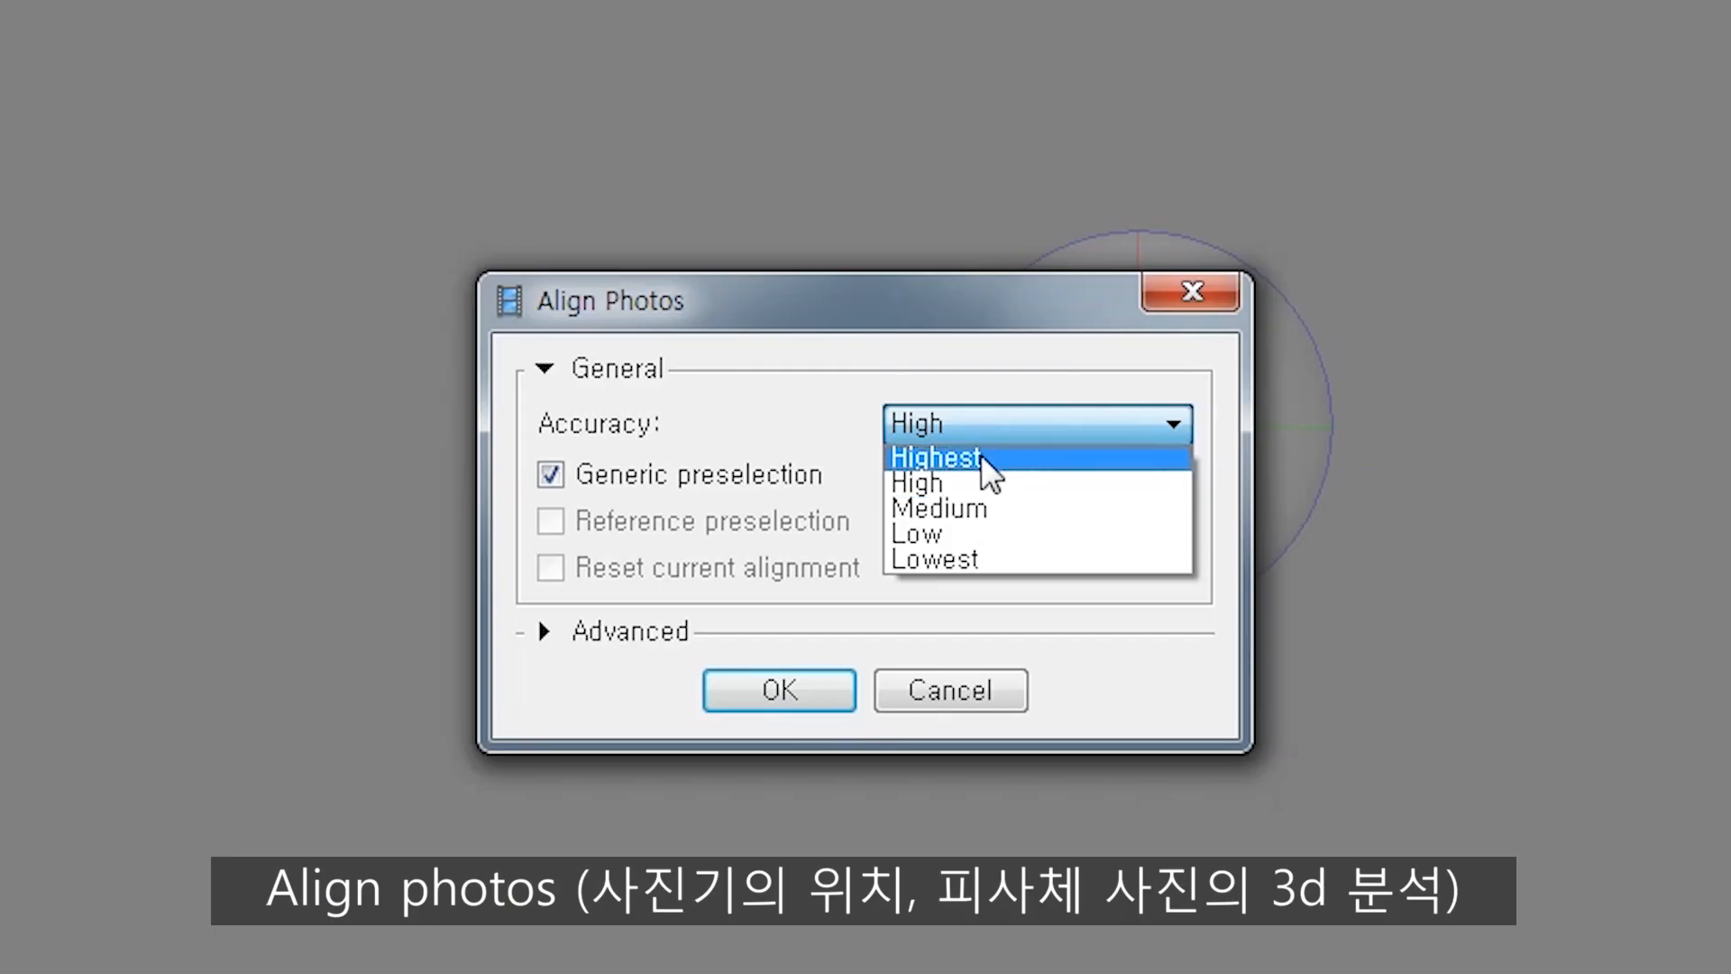
pyautogui.click(983, 458)
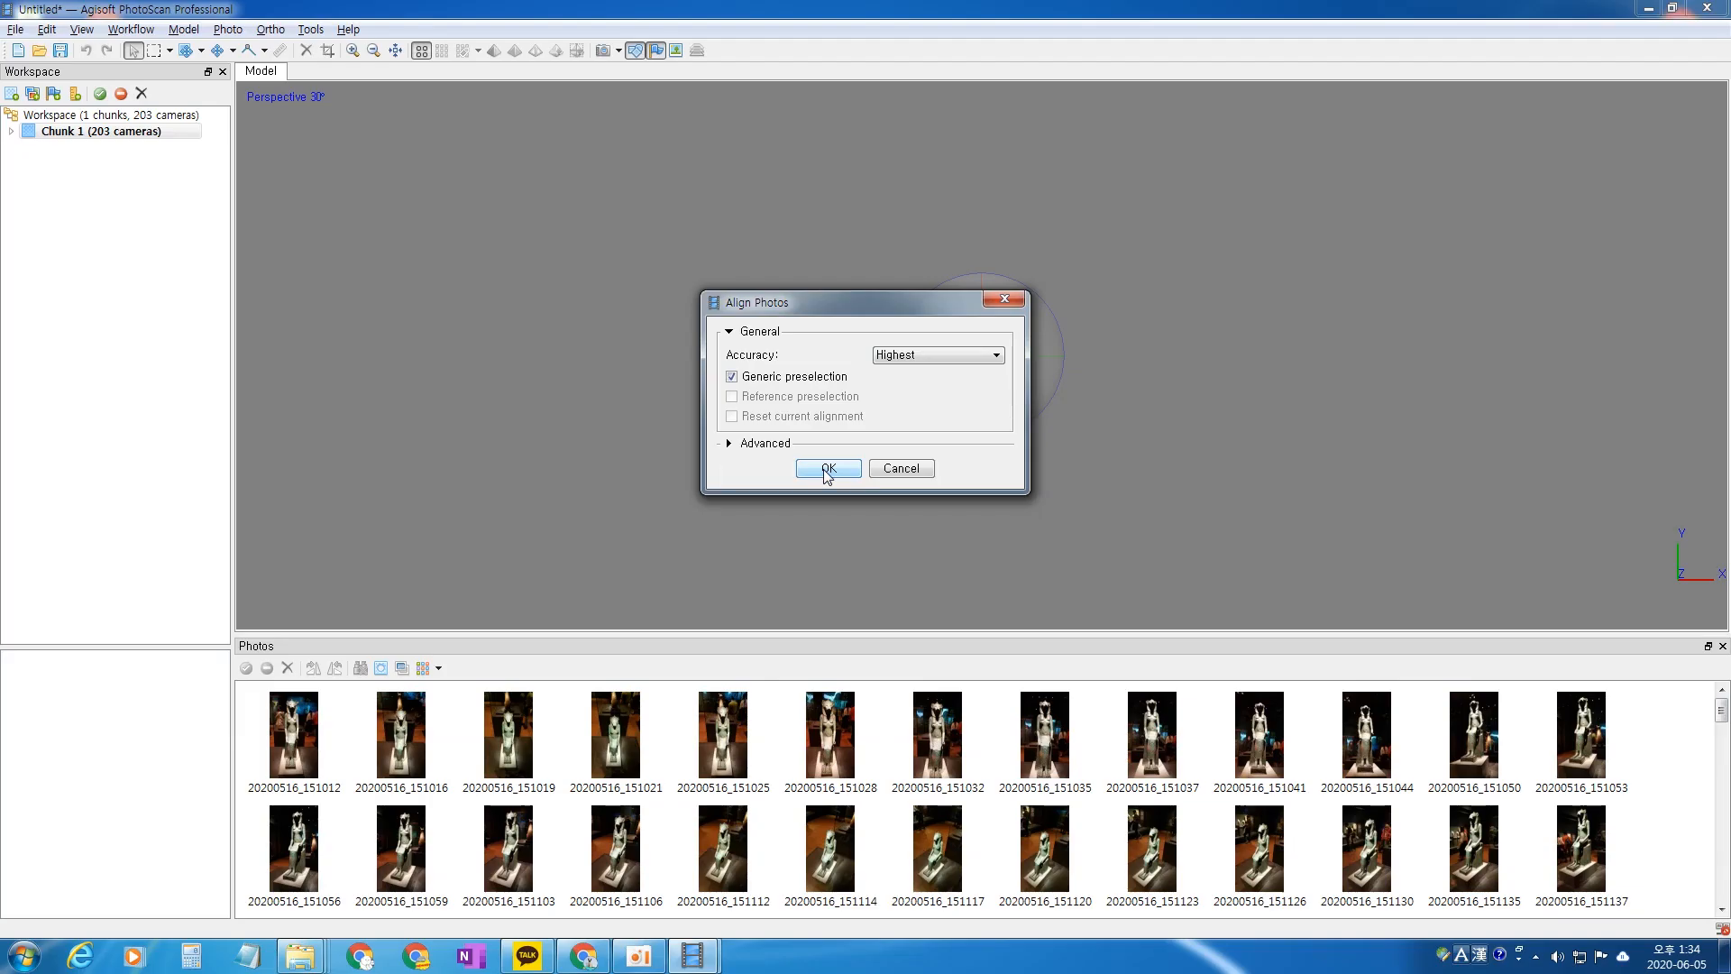
pyautogui.click(827, 469)
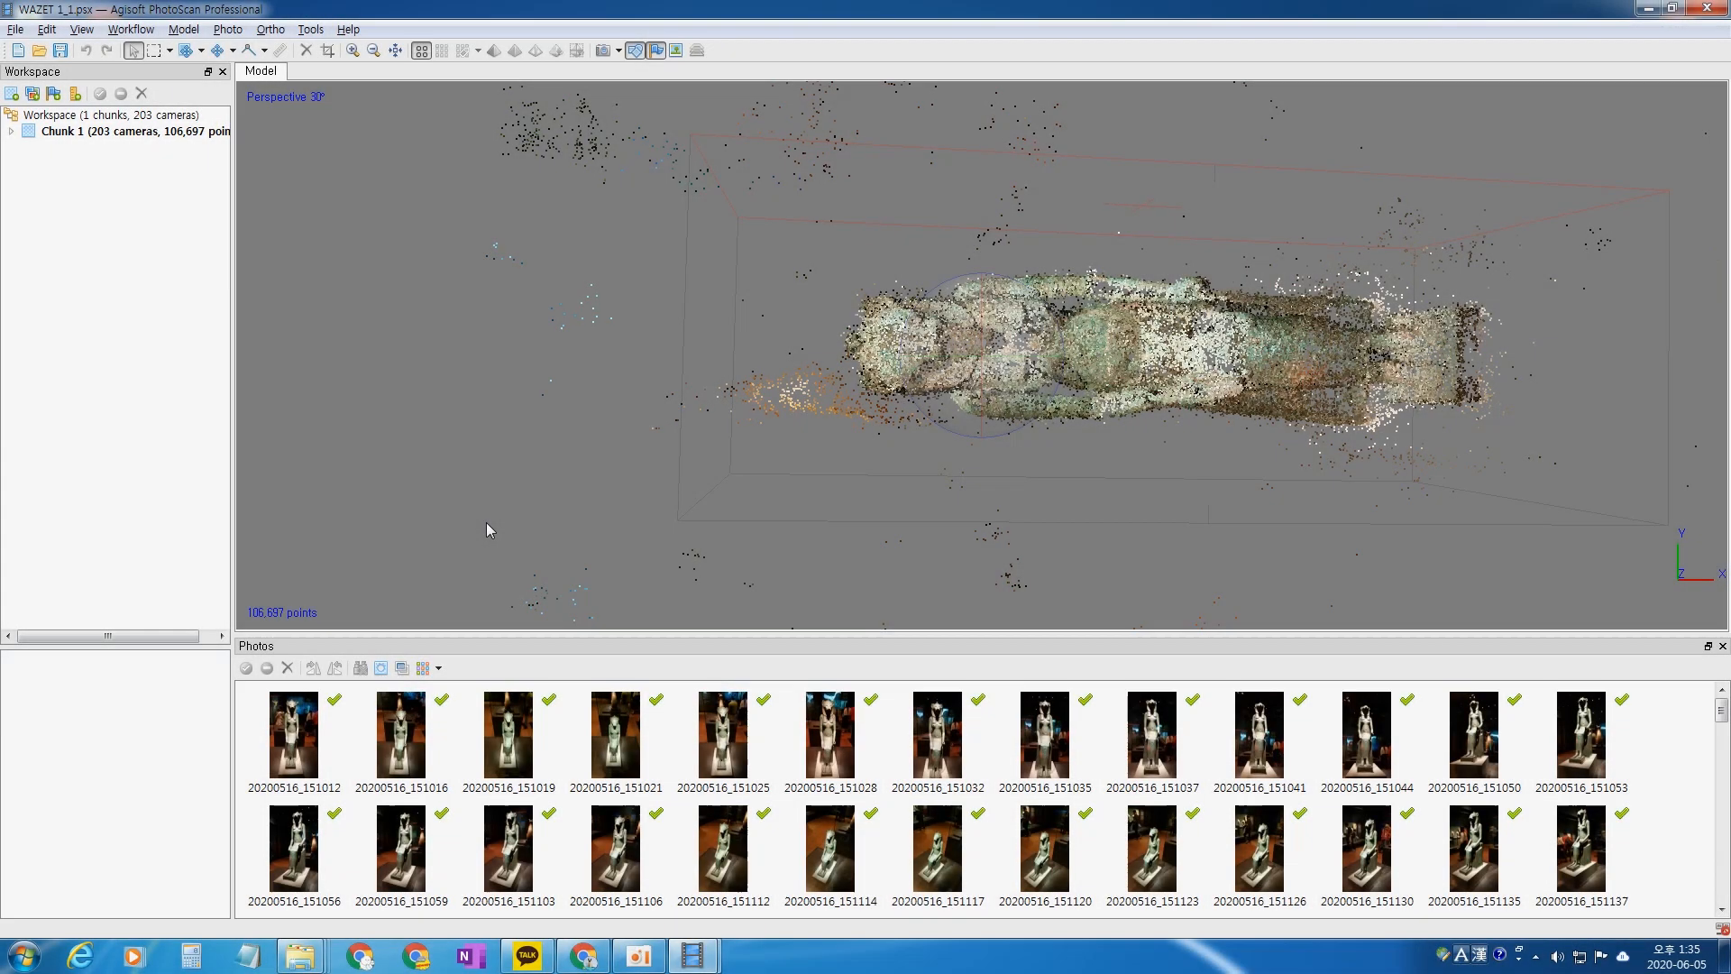
# Delete the scattered outlier points beyond the left side of the sparse cloud using free-form selection
pyautogui.moveTo(963, 446); pyautogui.dragTo(1108, 234)
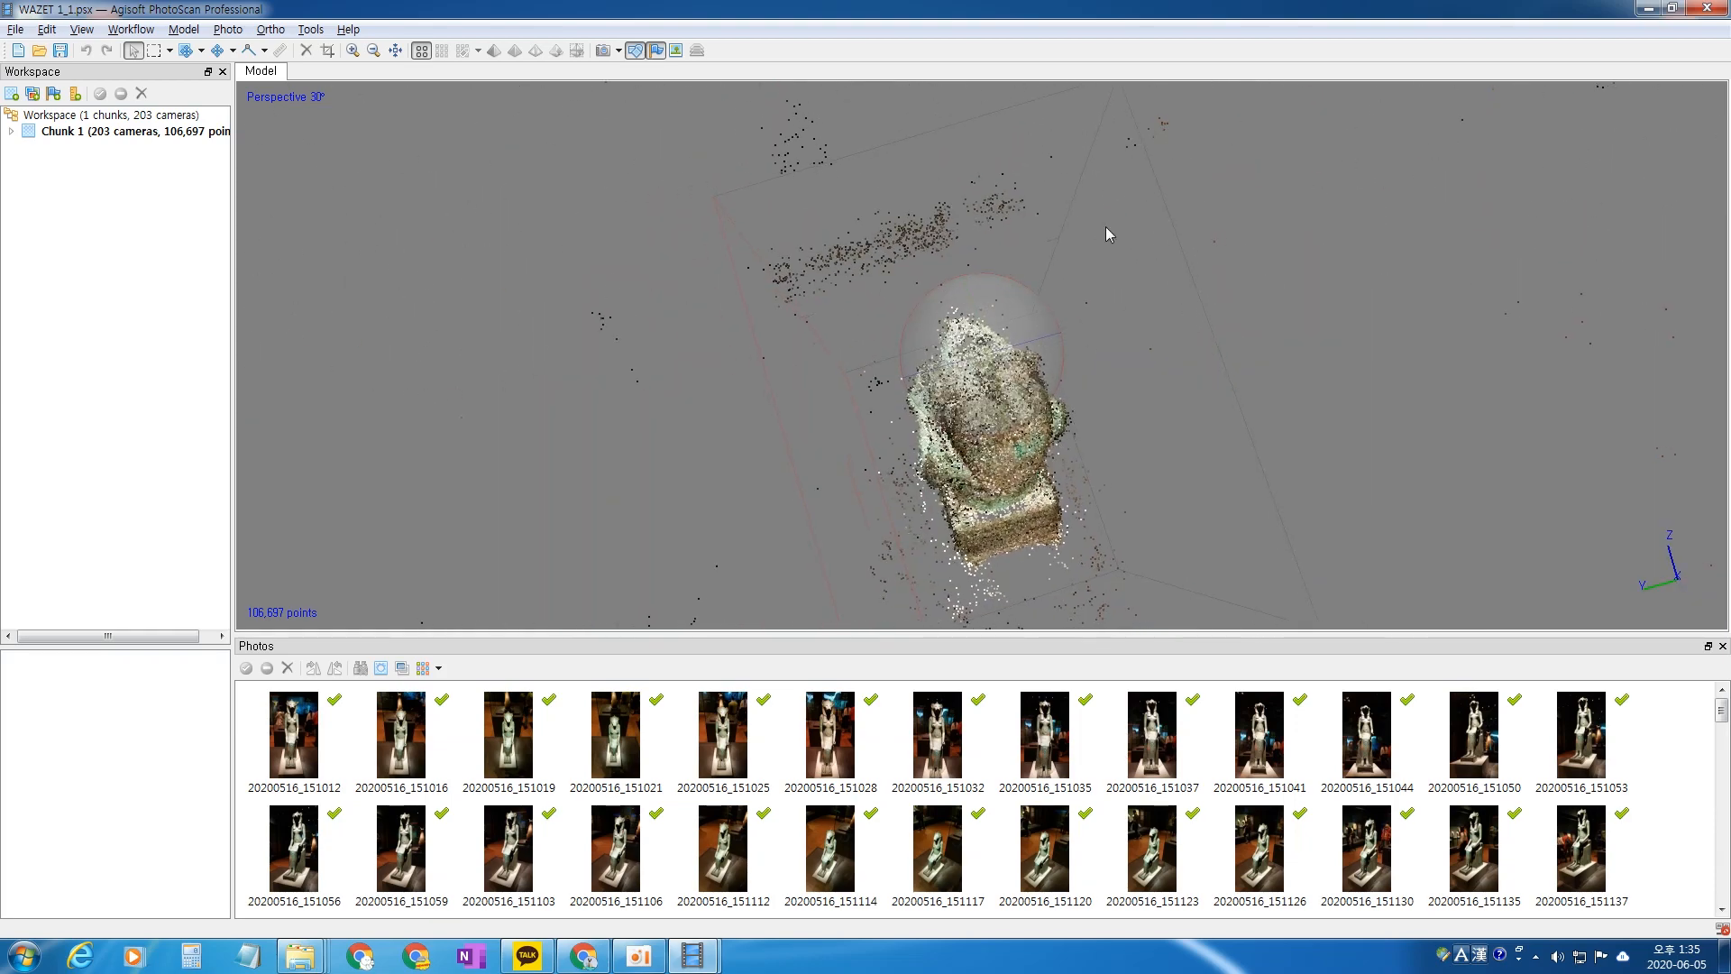
pyautogui.moveTo(940, 388); pyautogui.dragTo(879, 298)
pyautogui.moveTo(802, 368); pyautogui.dragTo(1097, 369)
pyautogui.scroll(-7, 963, 368)
pyautogui.moveTo(934, 365); pyautogui.dragTo(1115, 427)
pyautogui.moveTo(949, 354); pyautogui.dragTo(794, 344)
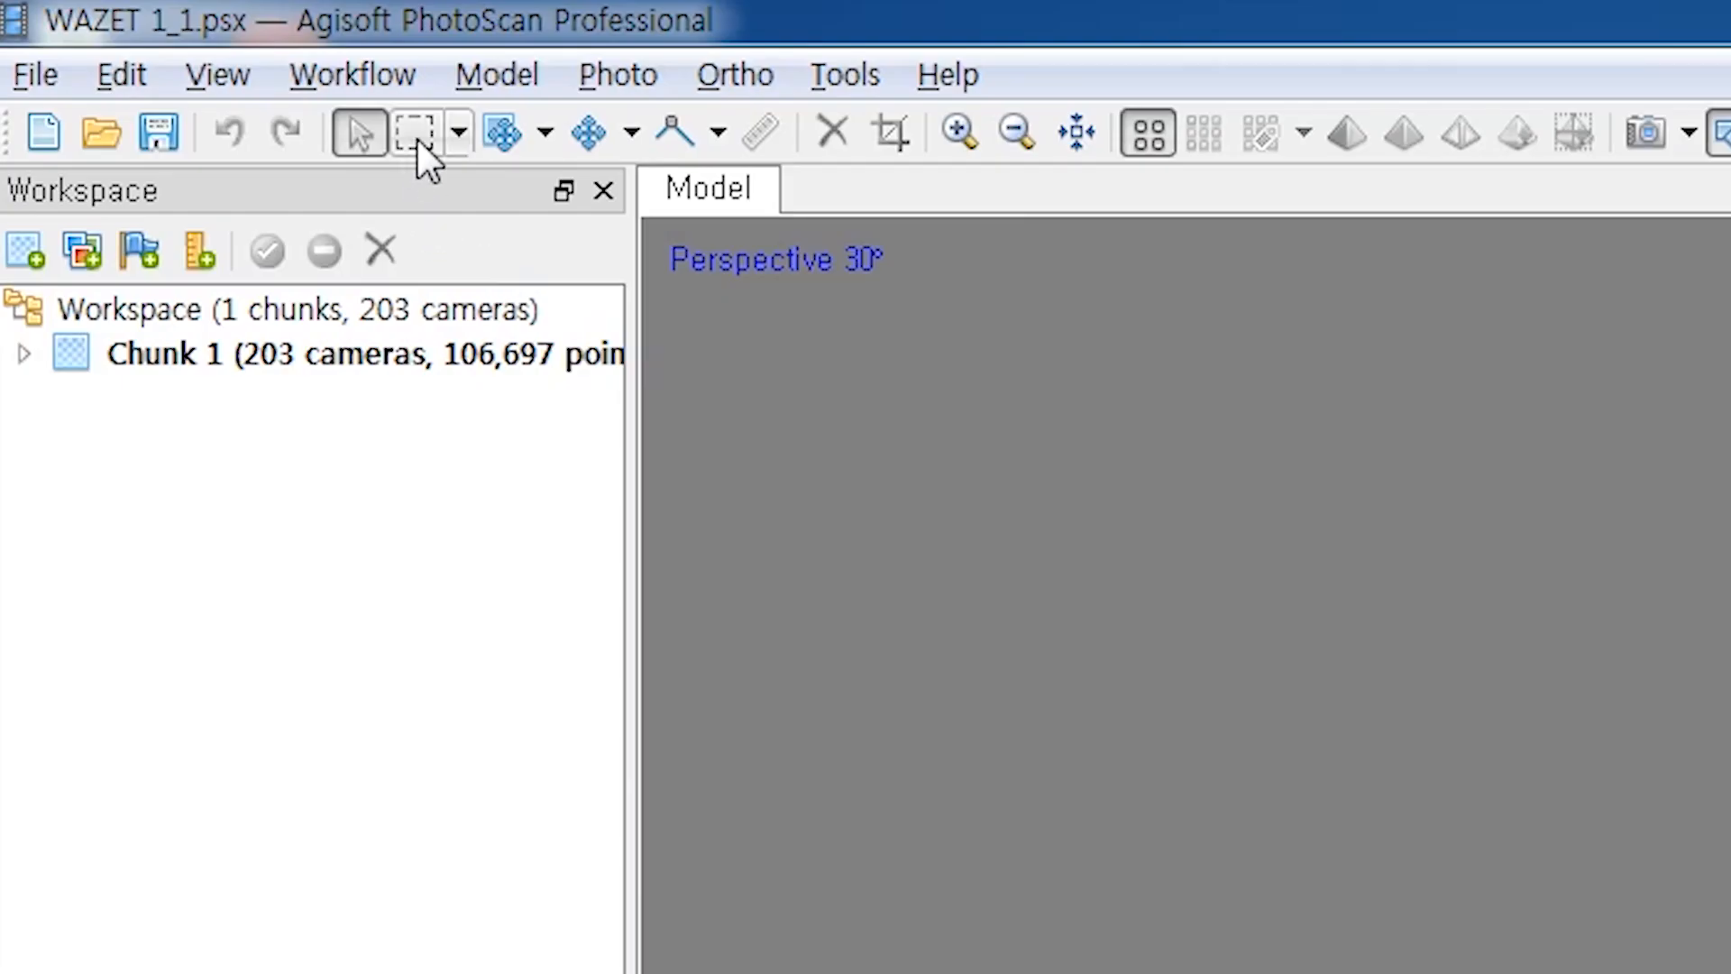
pyautogui.click(458, 135)
pyautogui.click(501, 251)
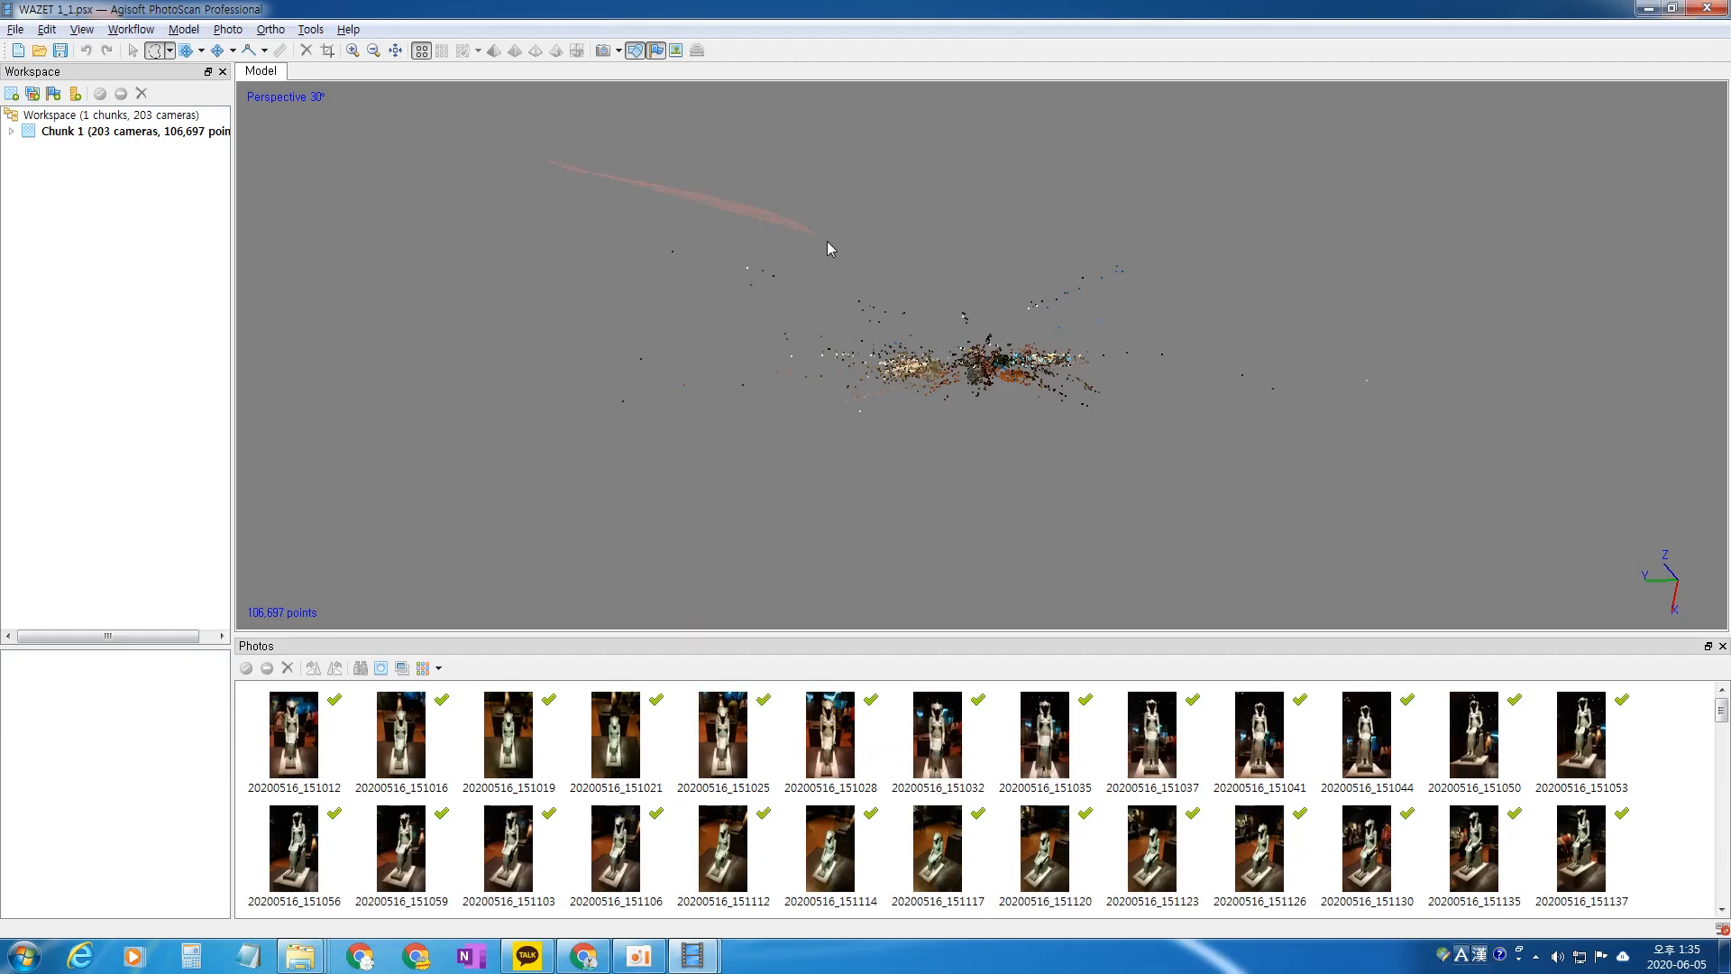
pyautogui.moveTo(891, 364); pyautogui.dragTo(541, 440)
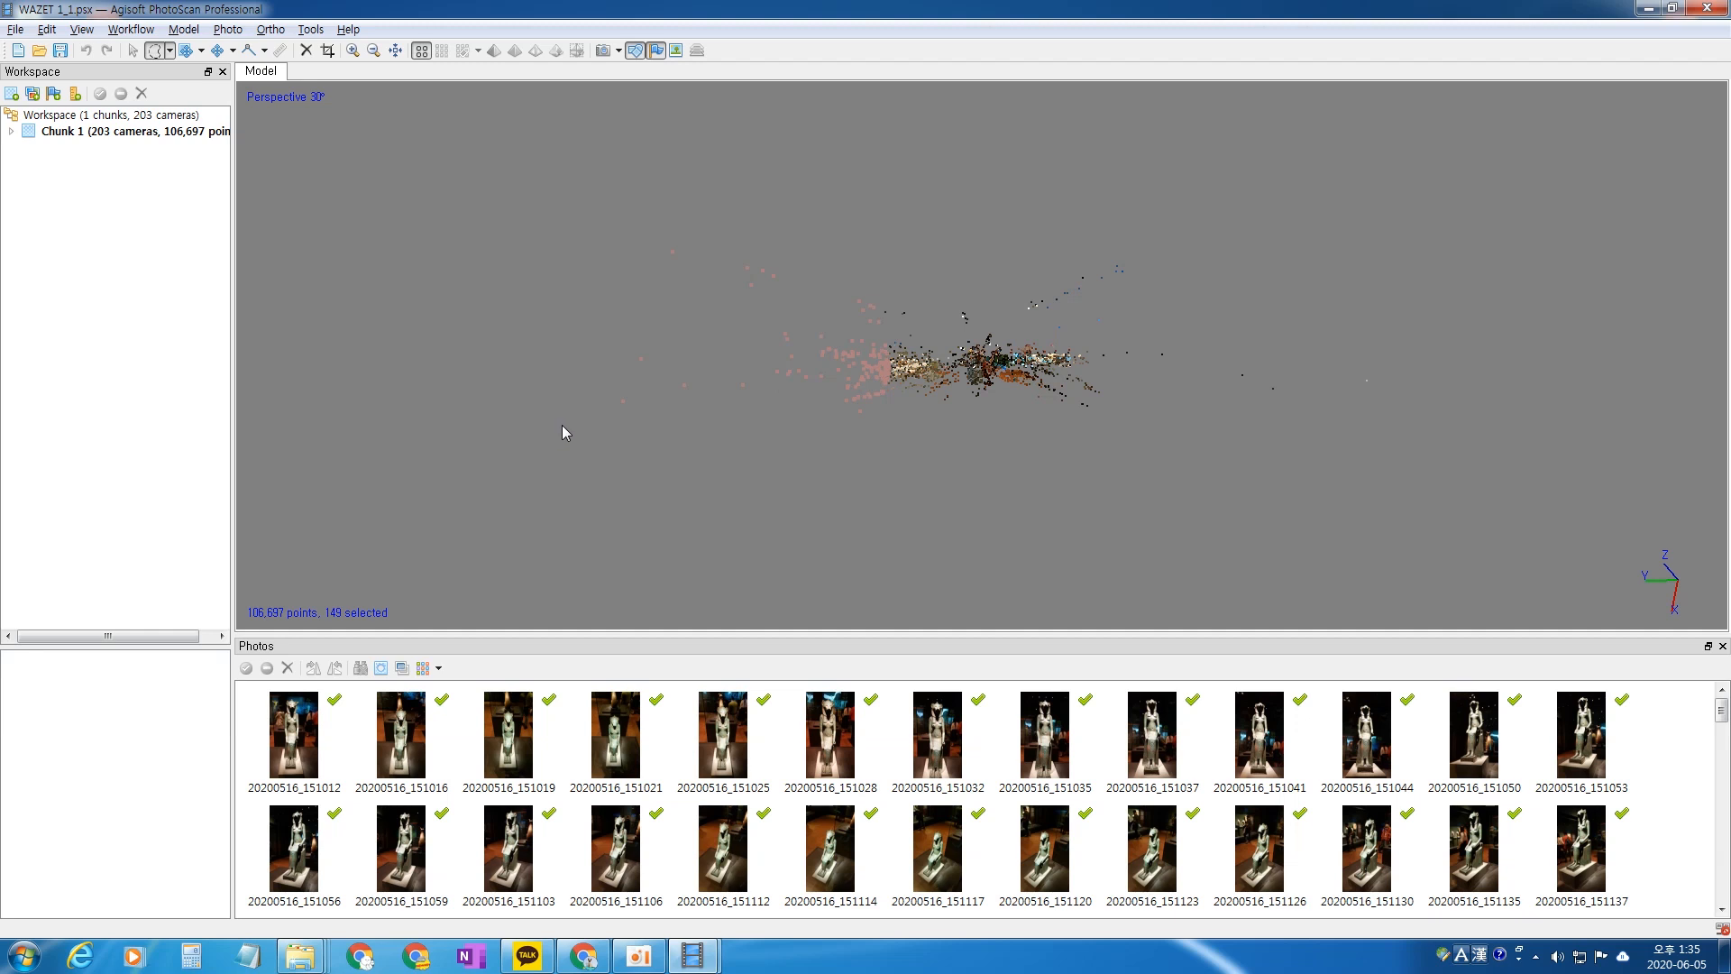
pyautogui.press('Delete')
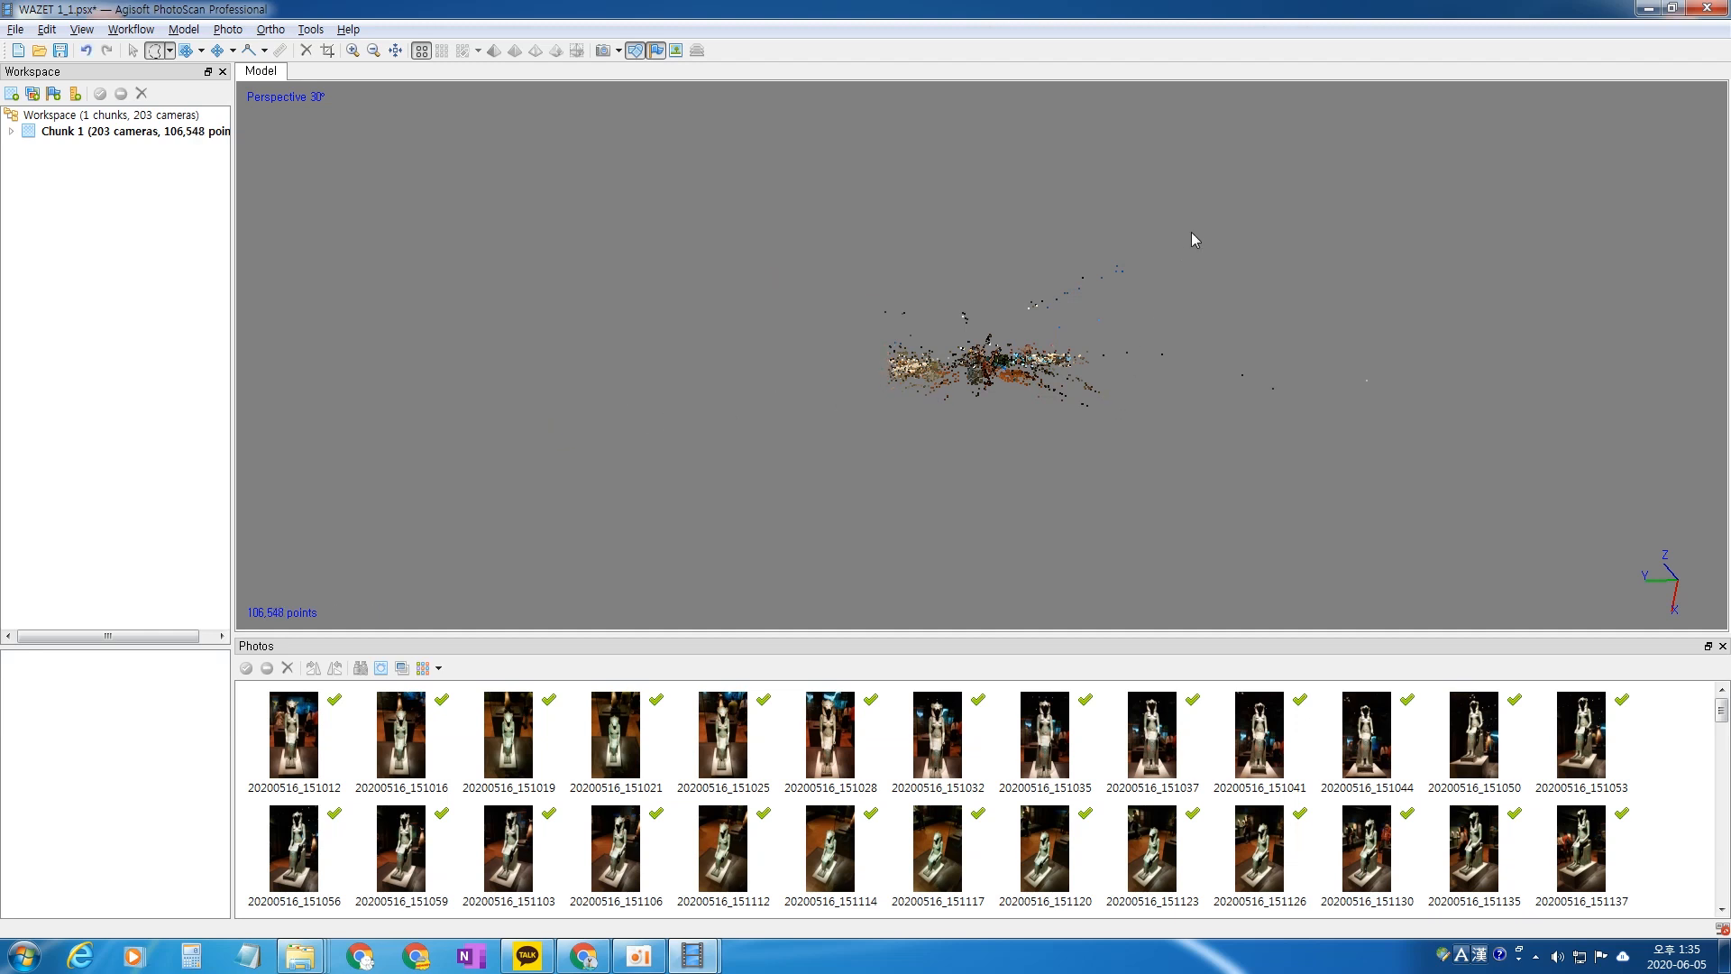
# Delete the far outlier points scattered beyond the right side of the sparse cloud
pyautogui.moveTo(1210, 186); pyautogui.dragTo(1079, 452)
pyautogui.moveTo(1524, 273); pyautogui.dragTo(1524, 270)
pyautogui.press('Delete')
pyautogui.moveTo(1240, 313); pyautogui.dragTo(1371, 339)
pyautogui.press('Delete')
pyautogui.moveTo(1167, 193); pyautogui.dragTo(1293, 357)
pyautogui.press('Delete')
# Delete the background points making up the right part of the cloud, including the bright band
pyautogui.scroll(2, 1038, 369)
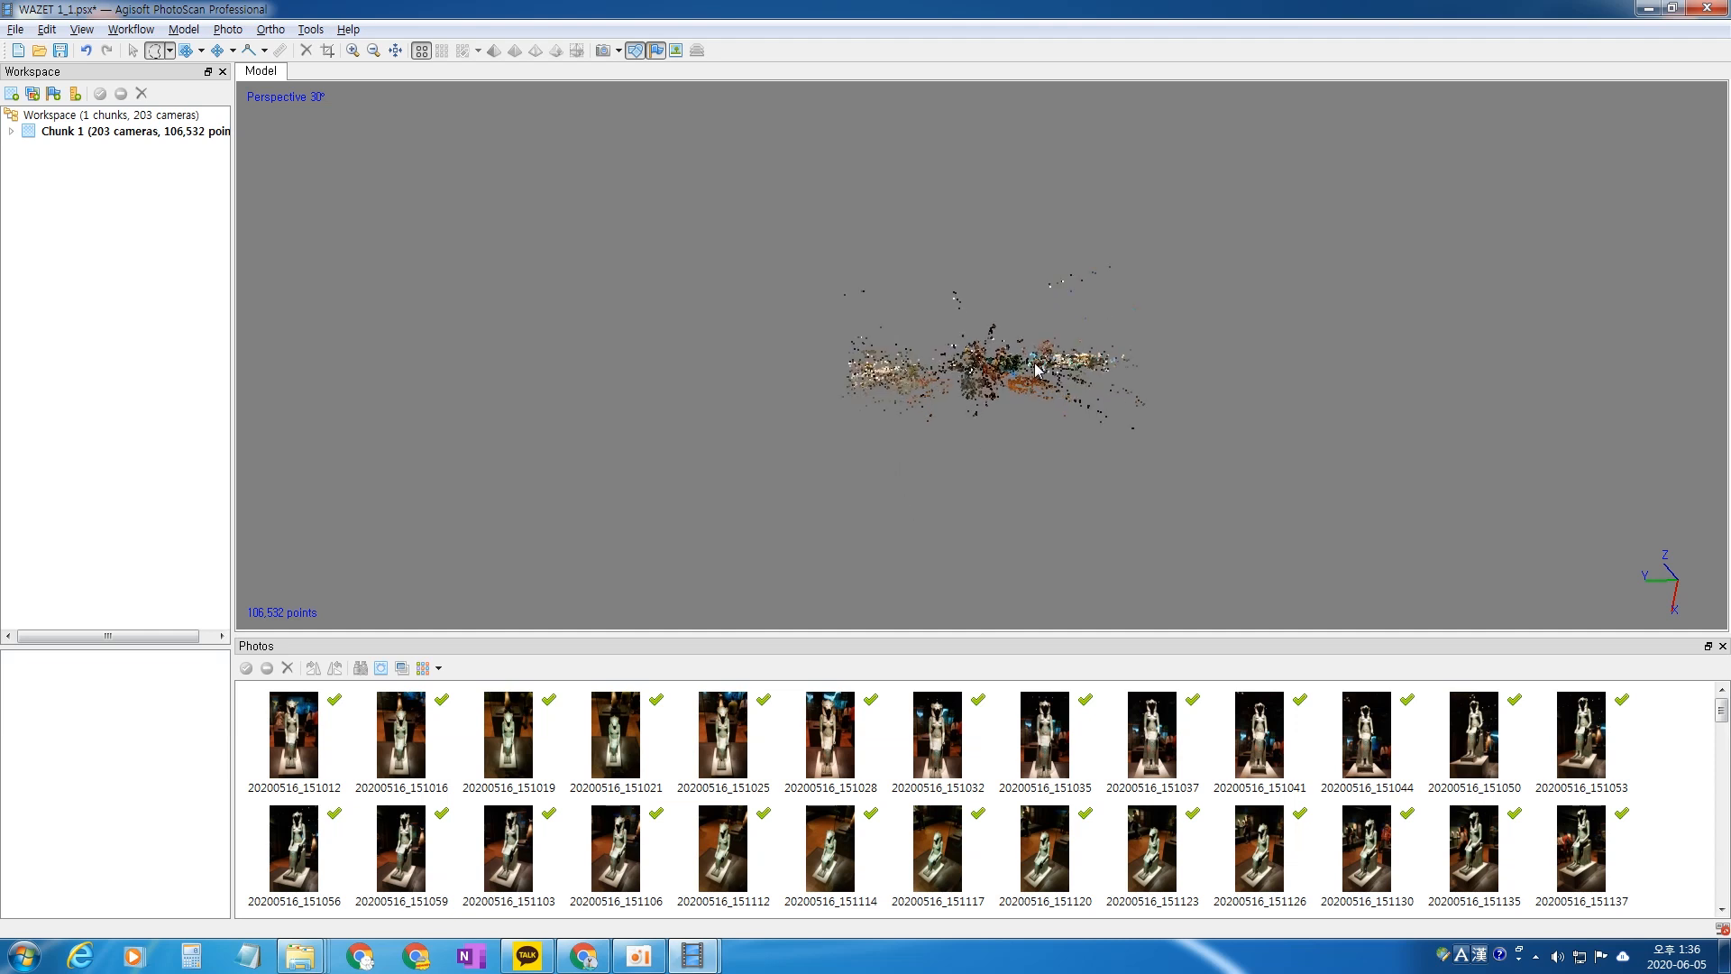
pyautogui.scroll(3, 1182, 270)
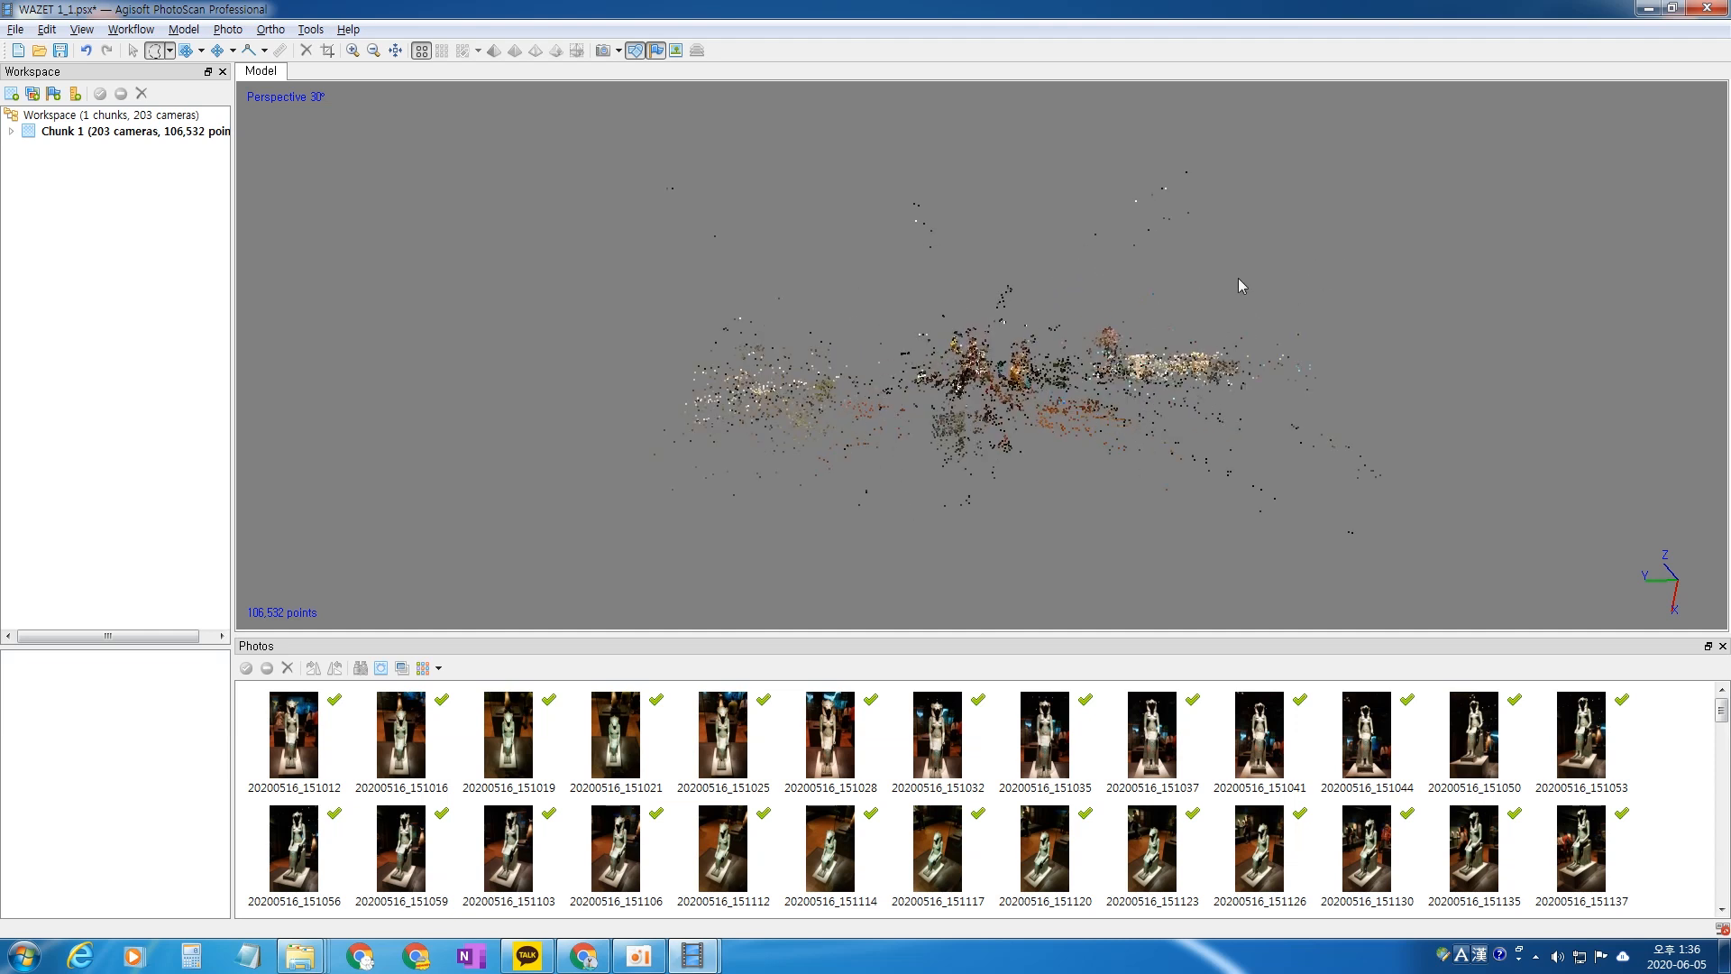
pyautogui.moveTo(1086, 273)
pyautogui.mouseDown()
pyautogui.moveTo(1171, 520)
pyautogui.moveTo(1538, 542)
pyautogui.moveTo(1600, 321)
pyautogui.mouseUp()
pyautogui.press('Delete')
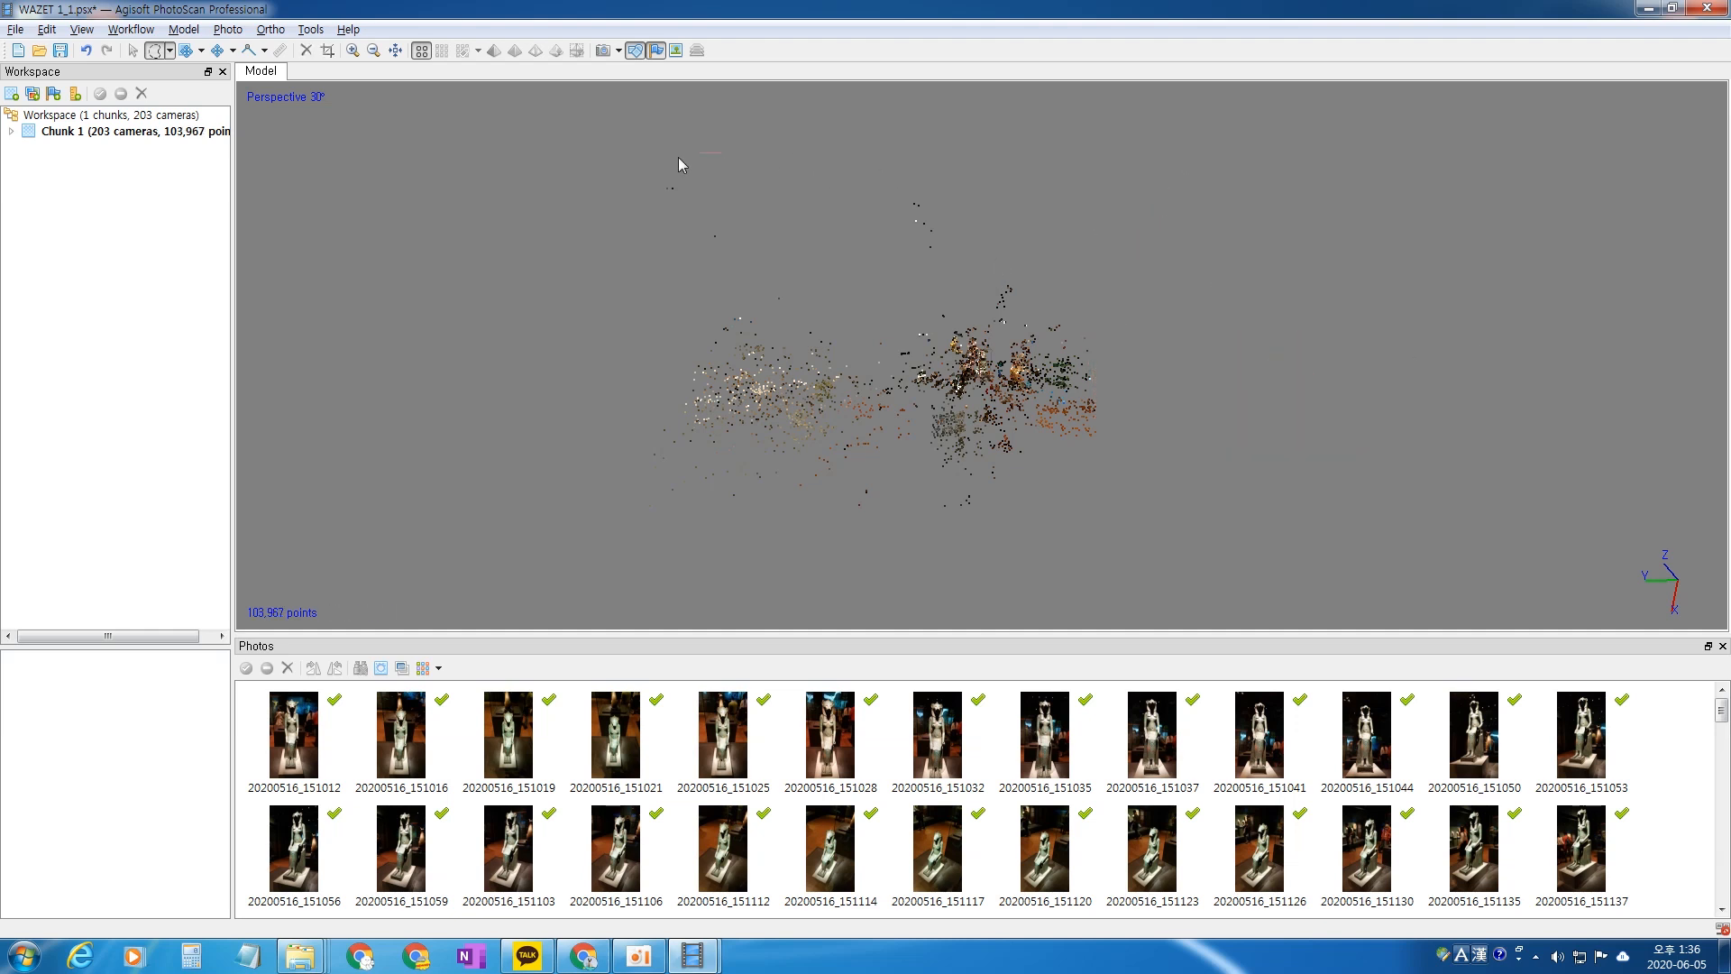
# Delete the background cluster in the left part of the cloud and the stray points around the central group
pyautogui.moveTo(553, 317)
pyautogui.mouseDown()
pyautogui.moveTo(811, 580)
pyautogui.moveTo(925, 444)
pyautogui.mouseUp()
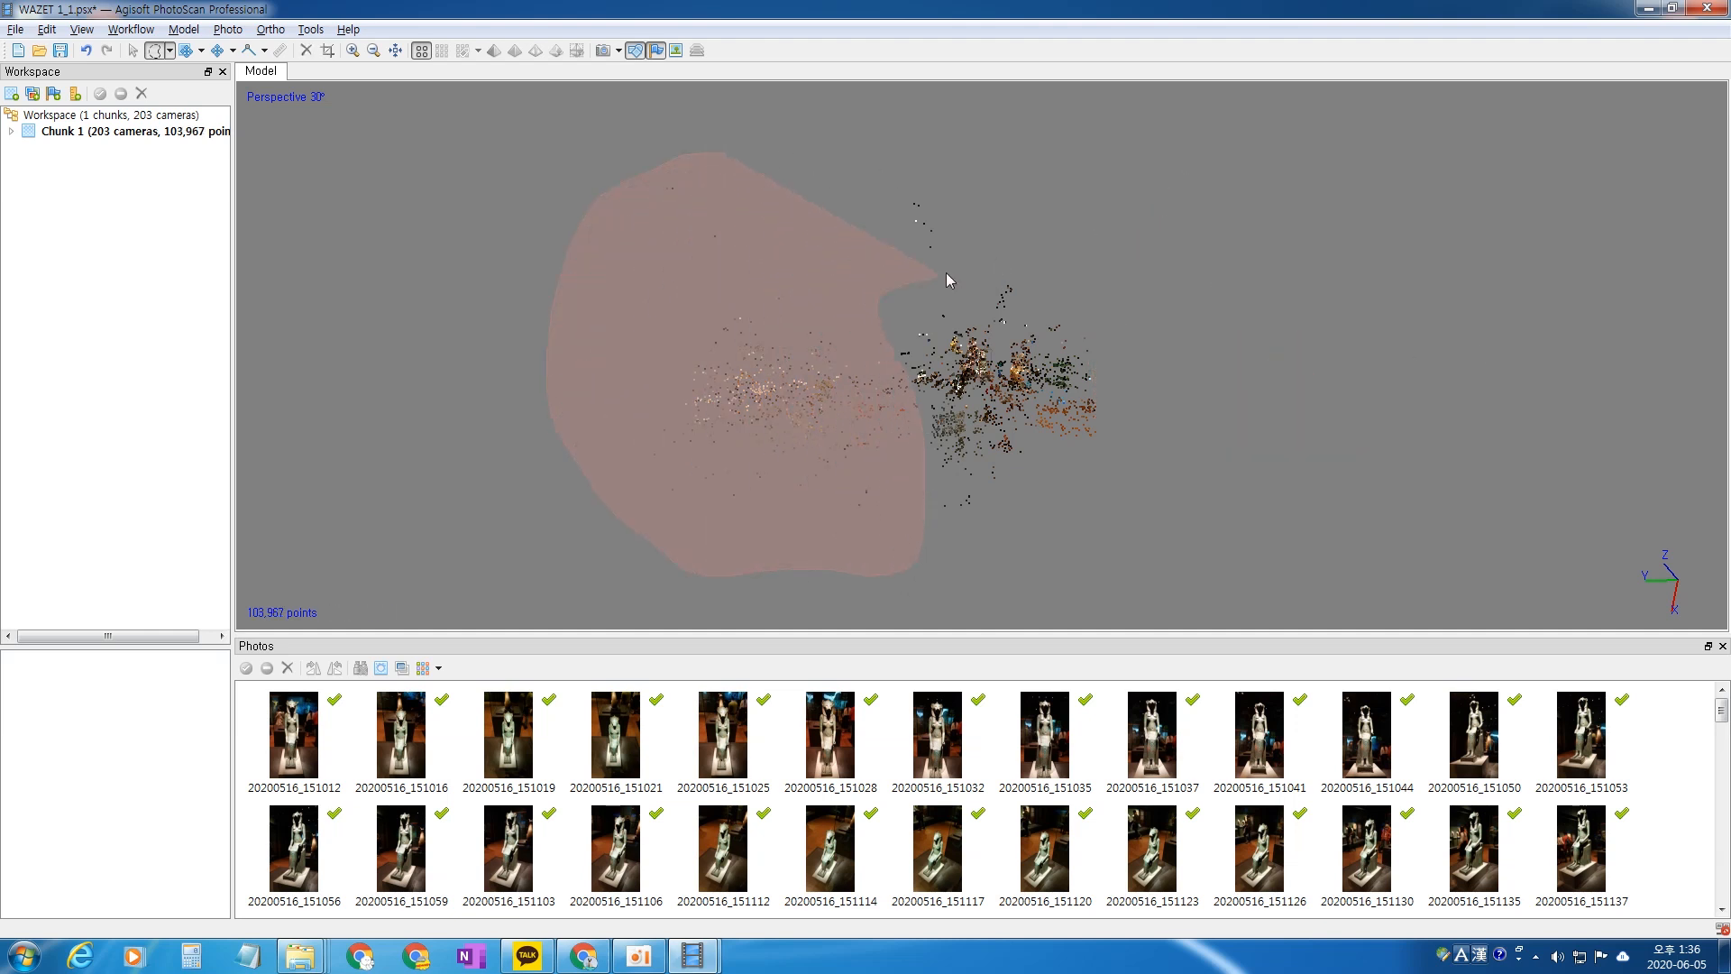
pyautogui.moveTo(846, 135); pyautogui.dragTo(835, 140)
pyautogui.press('Delete')
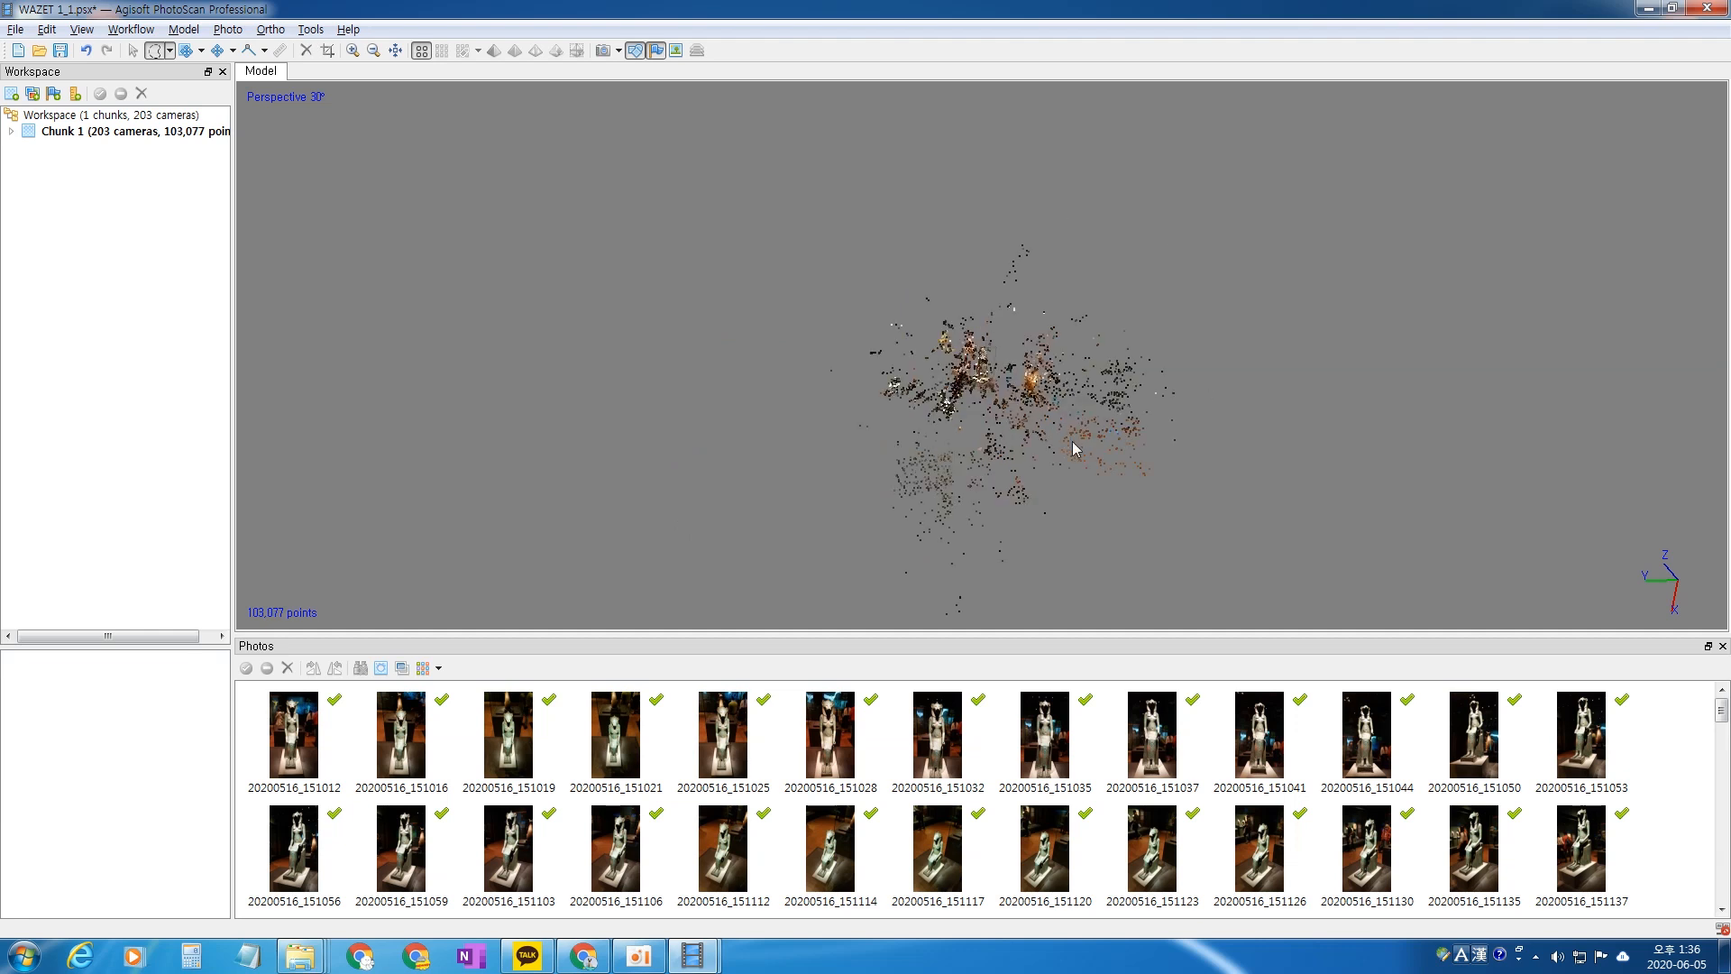
pyautogui.moveTo(1160, 592); pyautogui.dragTo(1163, 591)
pyautogui.press('Delete')
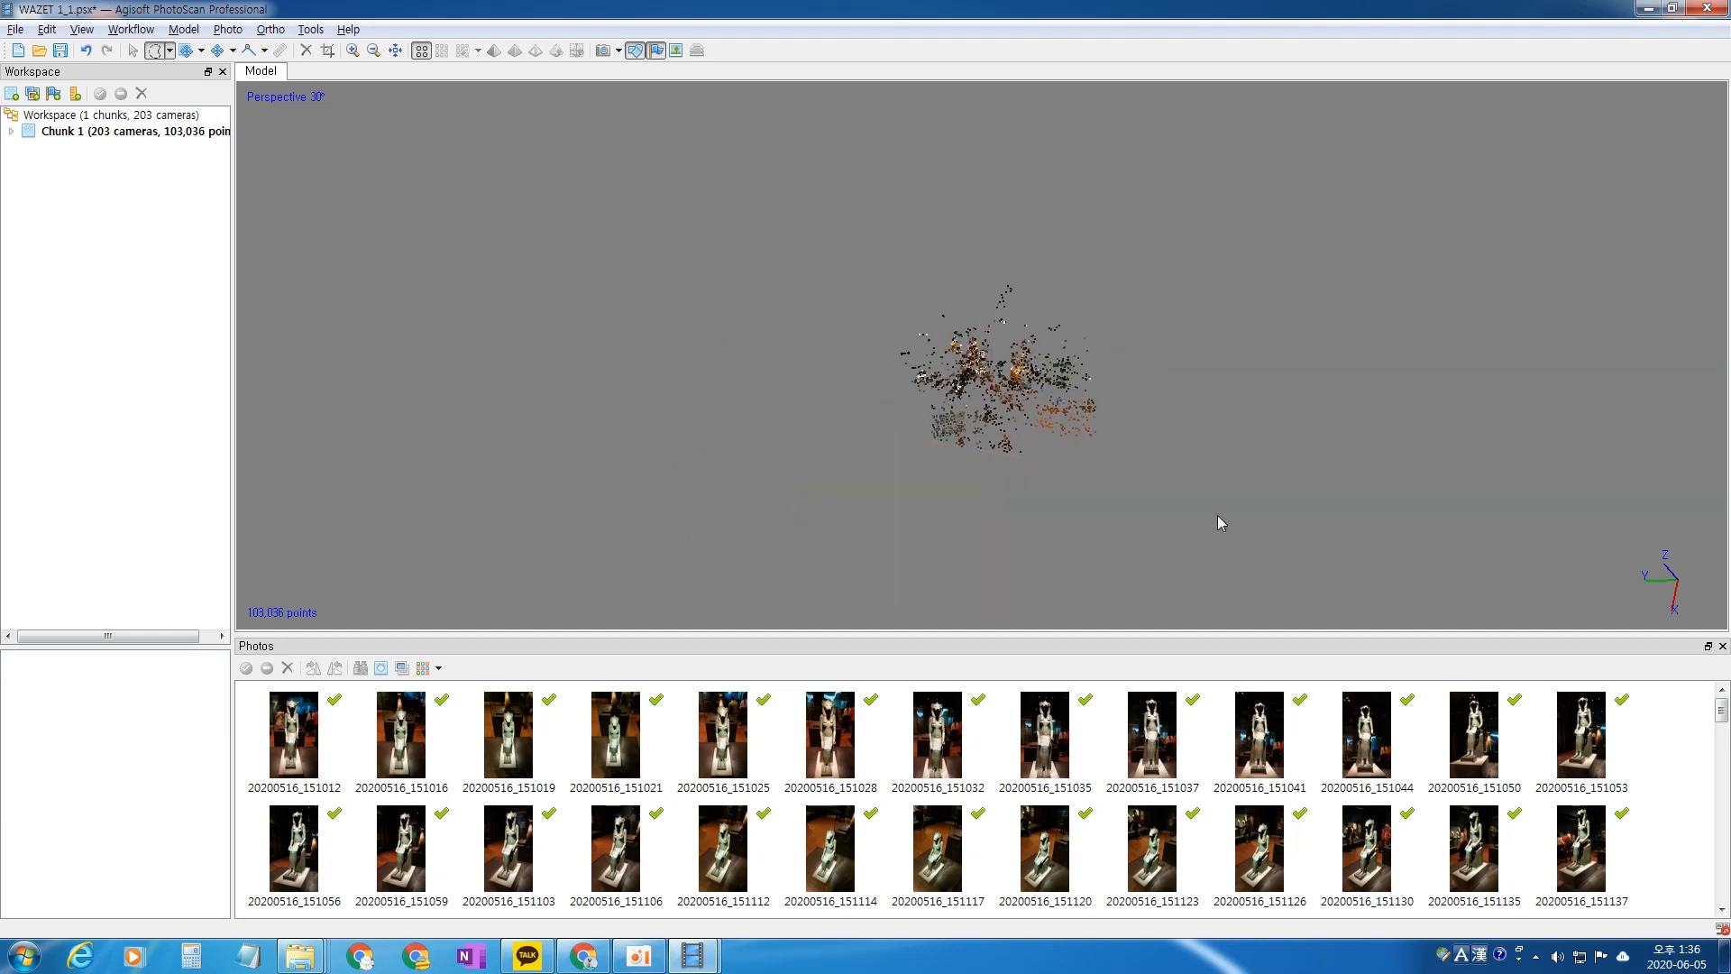
# Delete the background points to the right of the statue, including the orange cluster
pyautogui.scroll(-5, 924, 360)
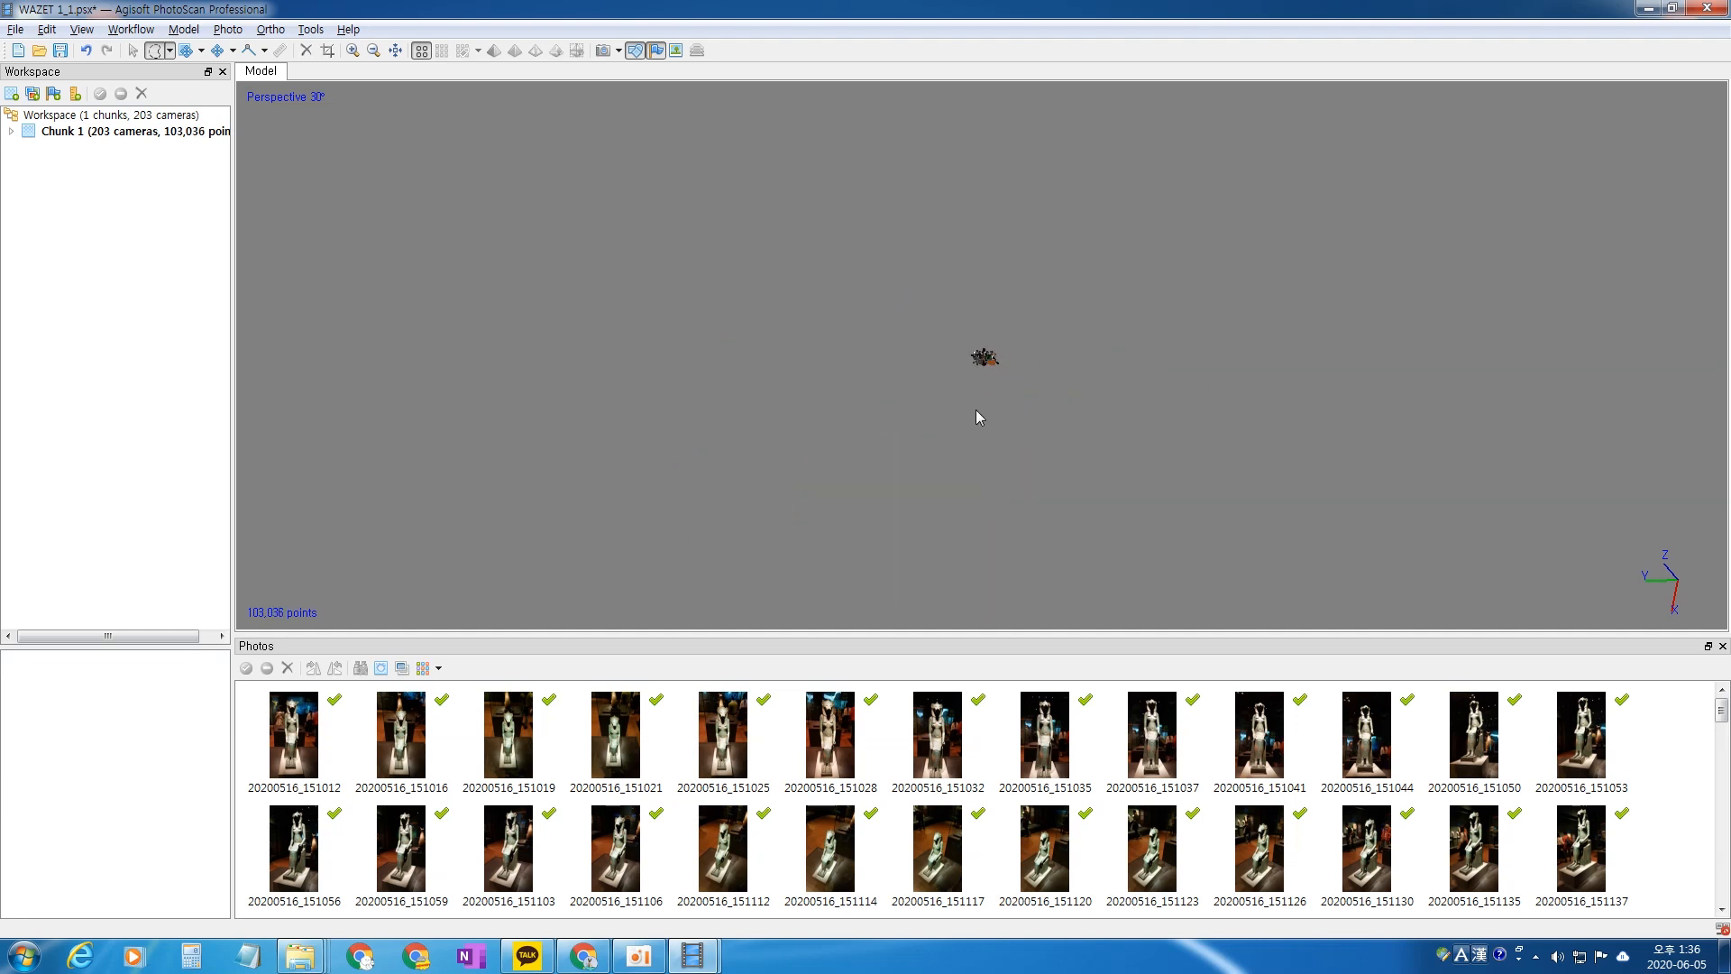
pyautogui.scroll(3, 1203, 219)
pyautogui.scroll(-3, 1197, 230)
pyautogui.scroll(6, 1037, 424)
pyautogui.scroll(-5, 1120, 301)
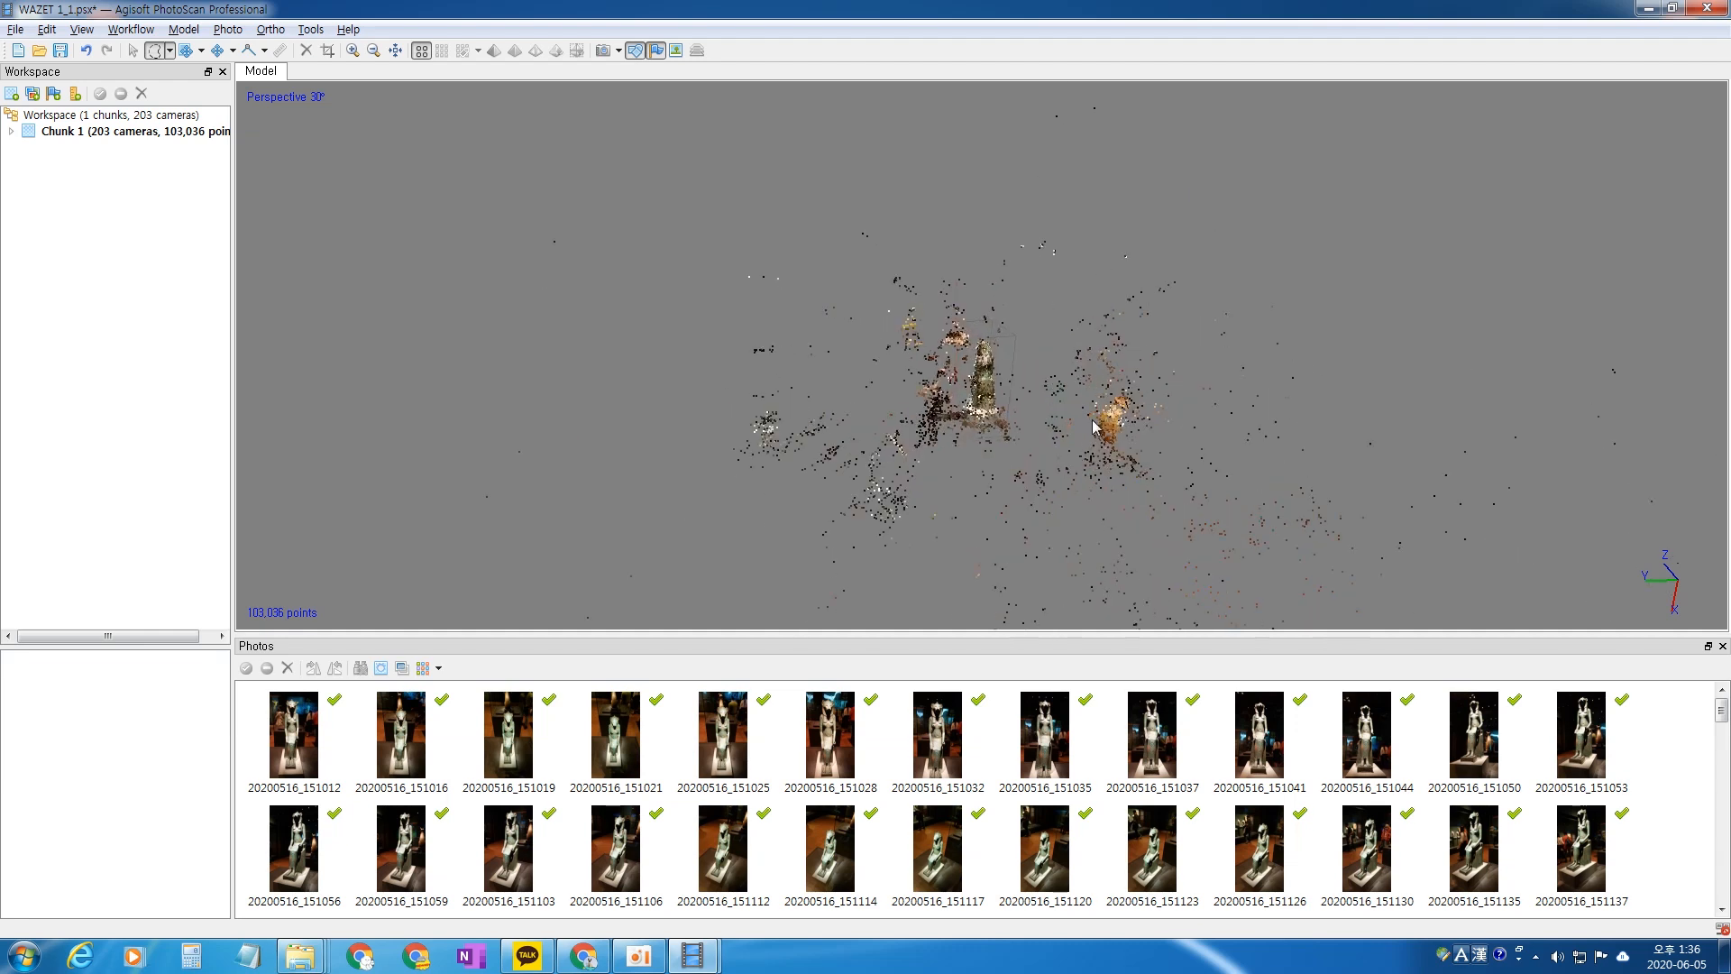
pyautogui.moveTo(1056, 334)
pyautogui.mouseDown()
pyautogui.moveTo(1080, 503)
pyautogui.moveTo(1372, 333)
pyautogui.moveTo(1034, 202)
pyautogui.mouseUp()
pyautogui.press('Delete')
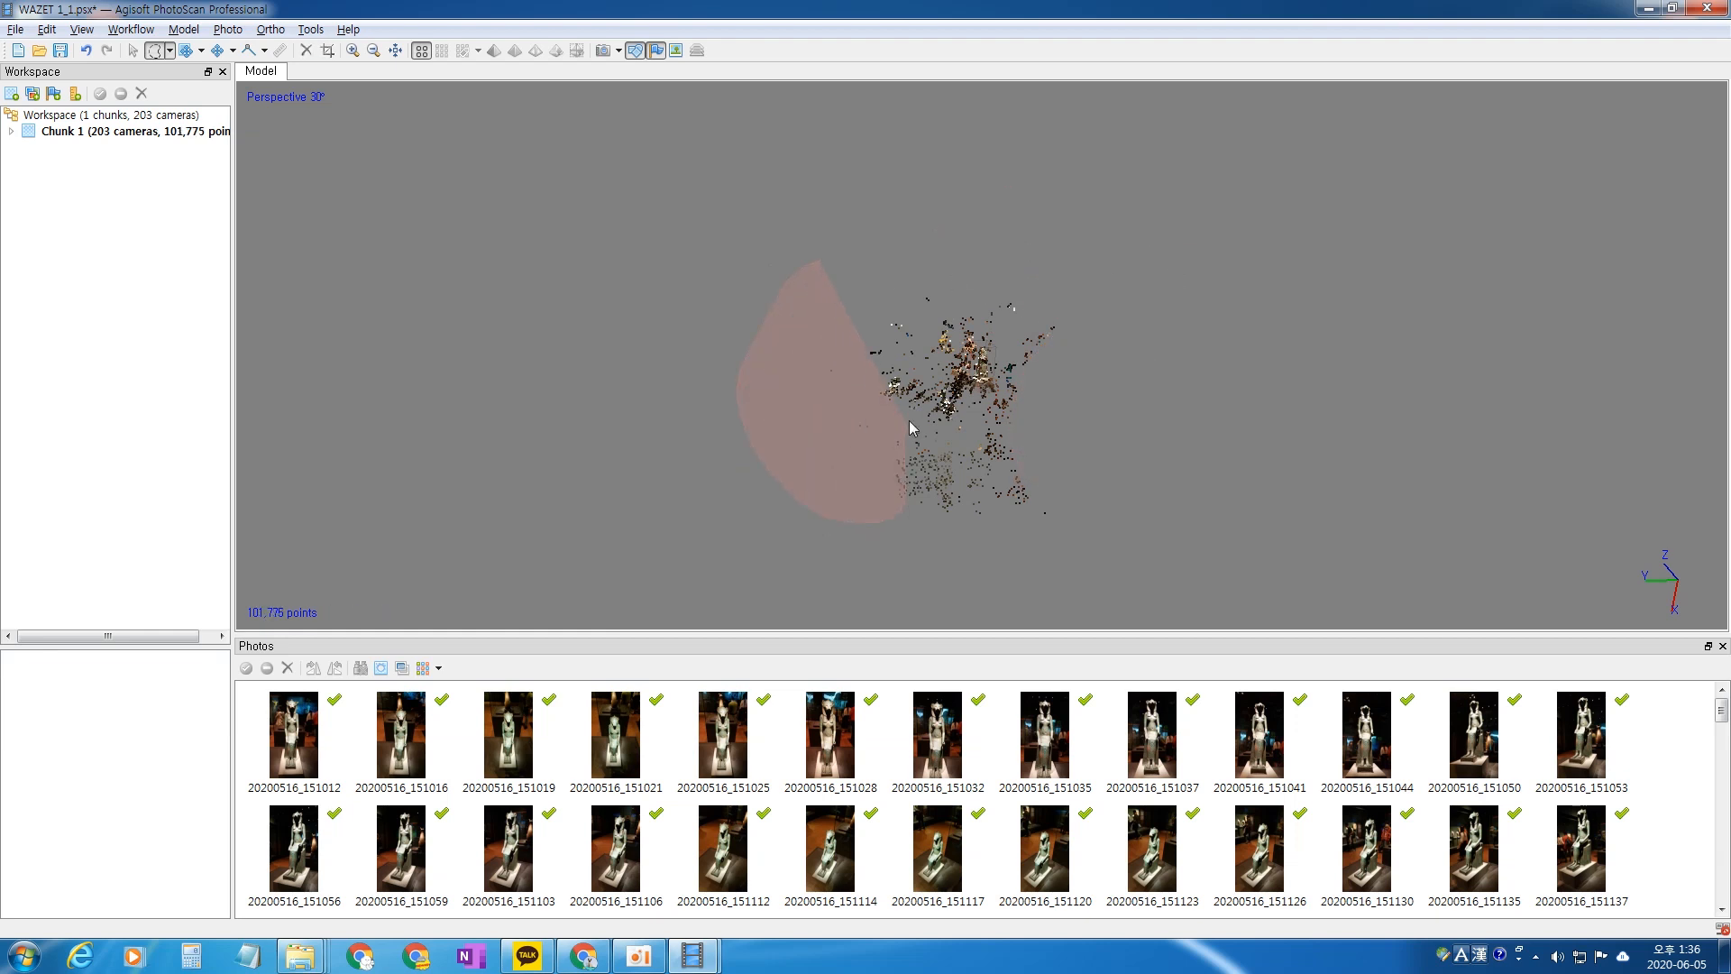
# Delete the remaining background points to the left of and below the statue
pyautogui.press('Delete')
pyautogui.moveTo(936, 547)
pyautogui.mouseDown()
pyautogui.moveTo(1131, 497)
pyautogui.moveTo(1102, 447)
pyautogui.mouseUp()
pyautogui.press('Delete')
pyautogui.scroll(6, 1015, 432)
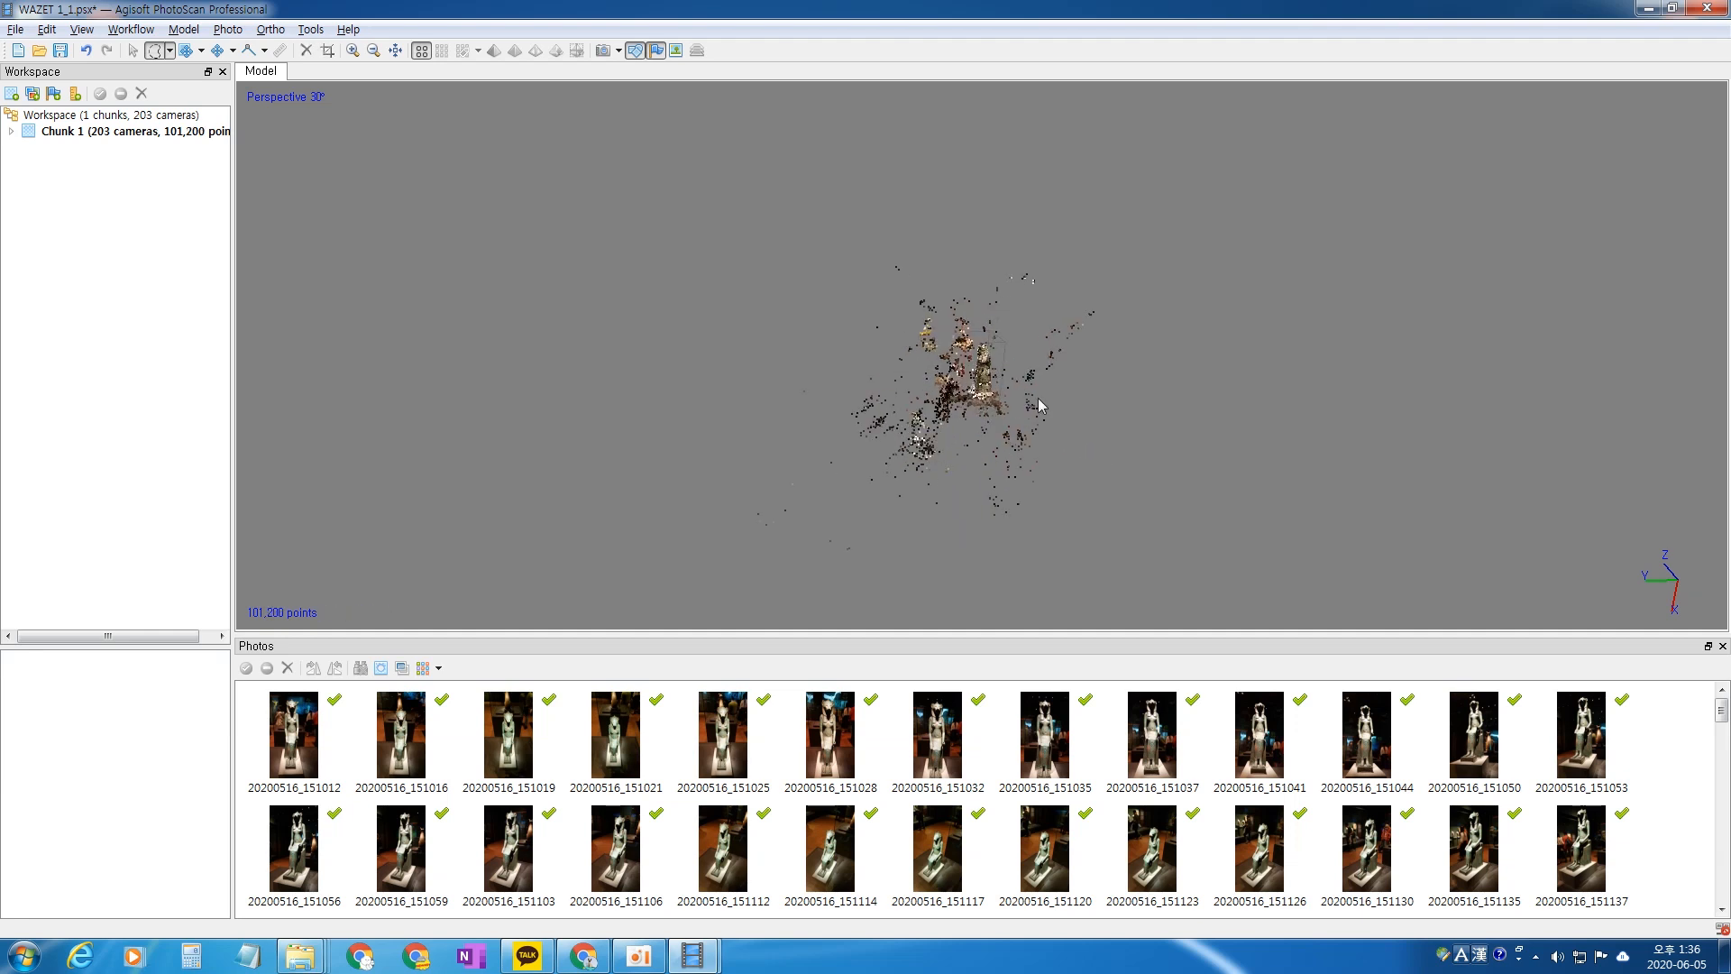
pyautogui.moveTo(837, 587); pyautogui.dragTo(899, 586)
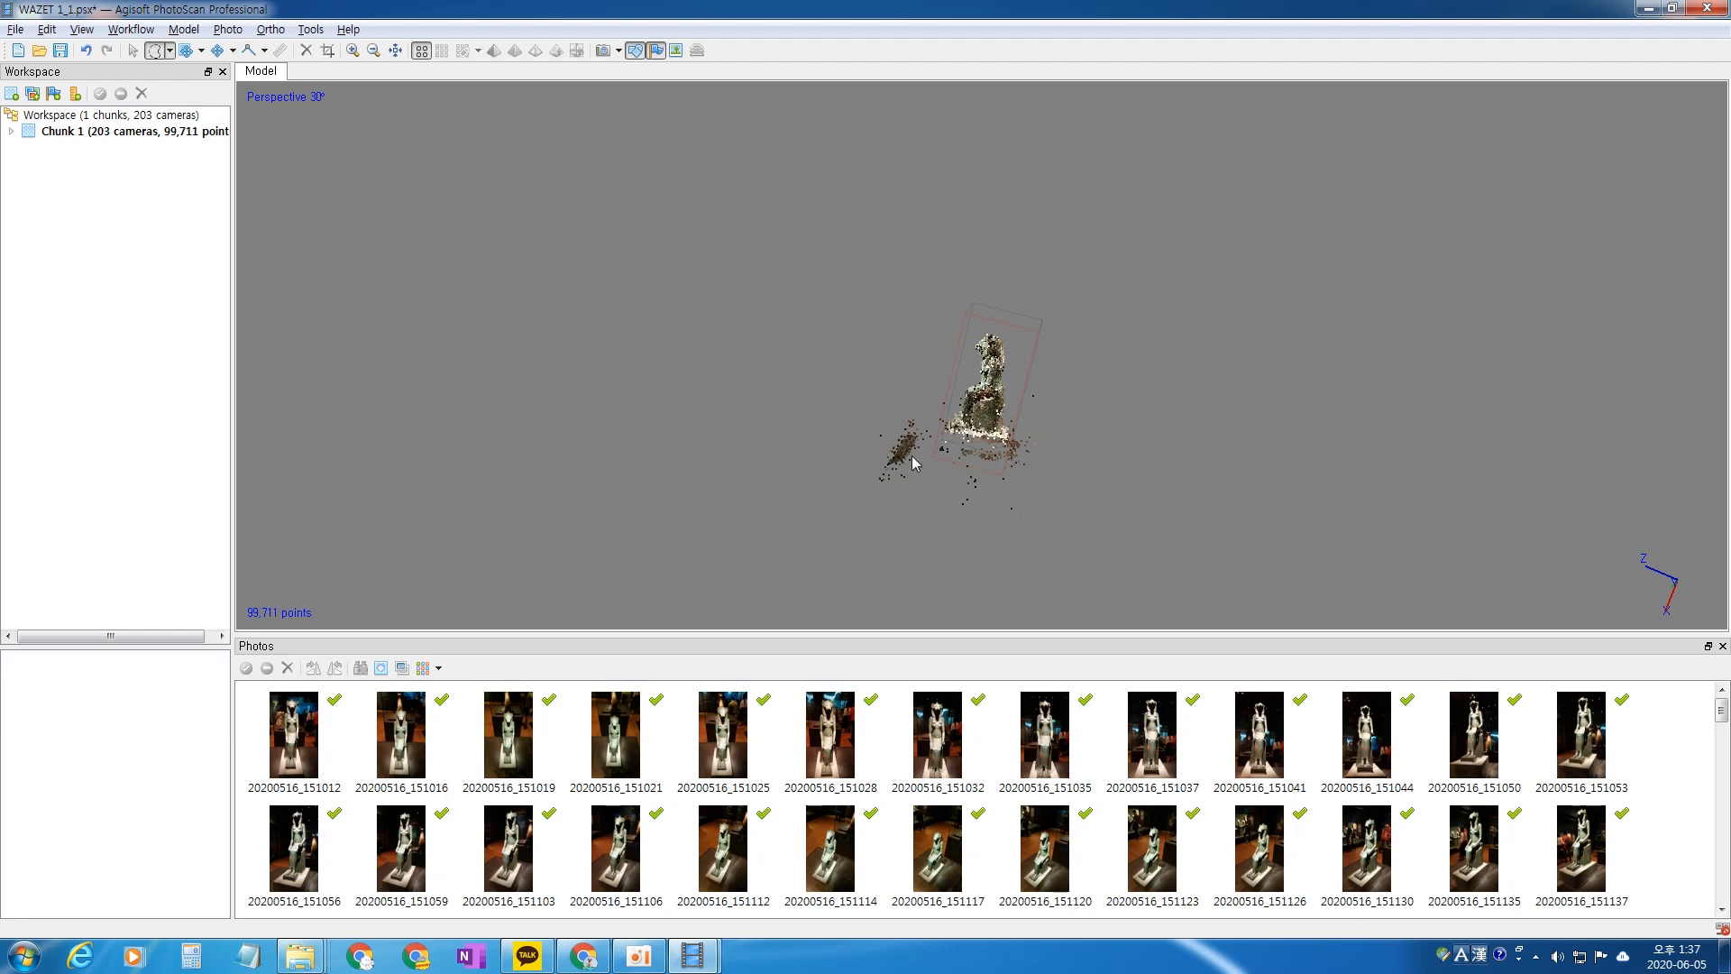
# Delete the dark point cluster beside the statue's base and the loose points beneath it
pyautogui.moveTo(848, 521)
pyautogui.mouseDown()
pyautogui.moveTo(914, 472)
pyautogui.moveTo(921, 392)
pyautogui.mouseUp()
pyautogui.press('Delete')
pyautogui.scroll(3, 1037, 515)
pyautogui.moveTo(1020, 492); pyautogui.dragTo(1008, 445, button='middle')
pyautogui.scroll(1, 1009, 446)
pyautogui.moveTo(1051, 483)
pyautogui.mouseDown()
pyautogui.moveTo(881, 487)
pyautogui.moveTo(922, 630)
pyautogui.mouseUp()
pyautogui.moveTo(1104, 552); pyautogui.dragTo(1003, 521)
pyautogui.press('Delete')
# Delete the leftover floor points under and around the side of the statue's base
pyautogui.scroll(2, 1003, 521)
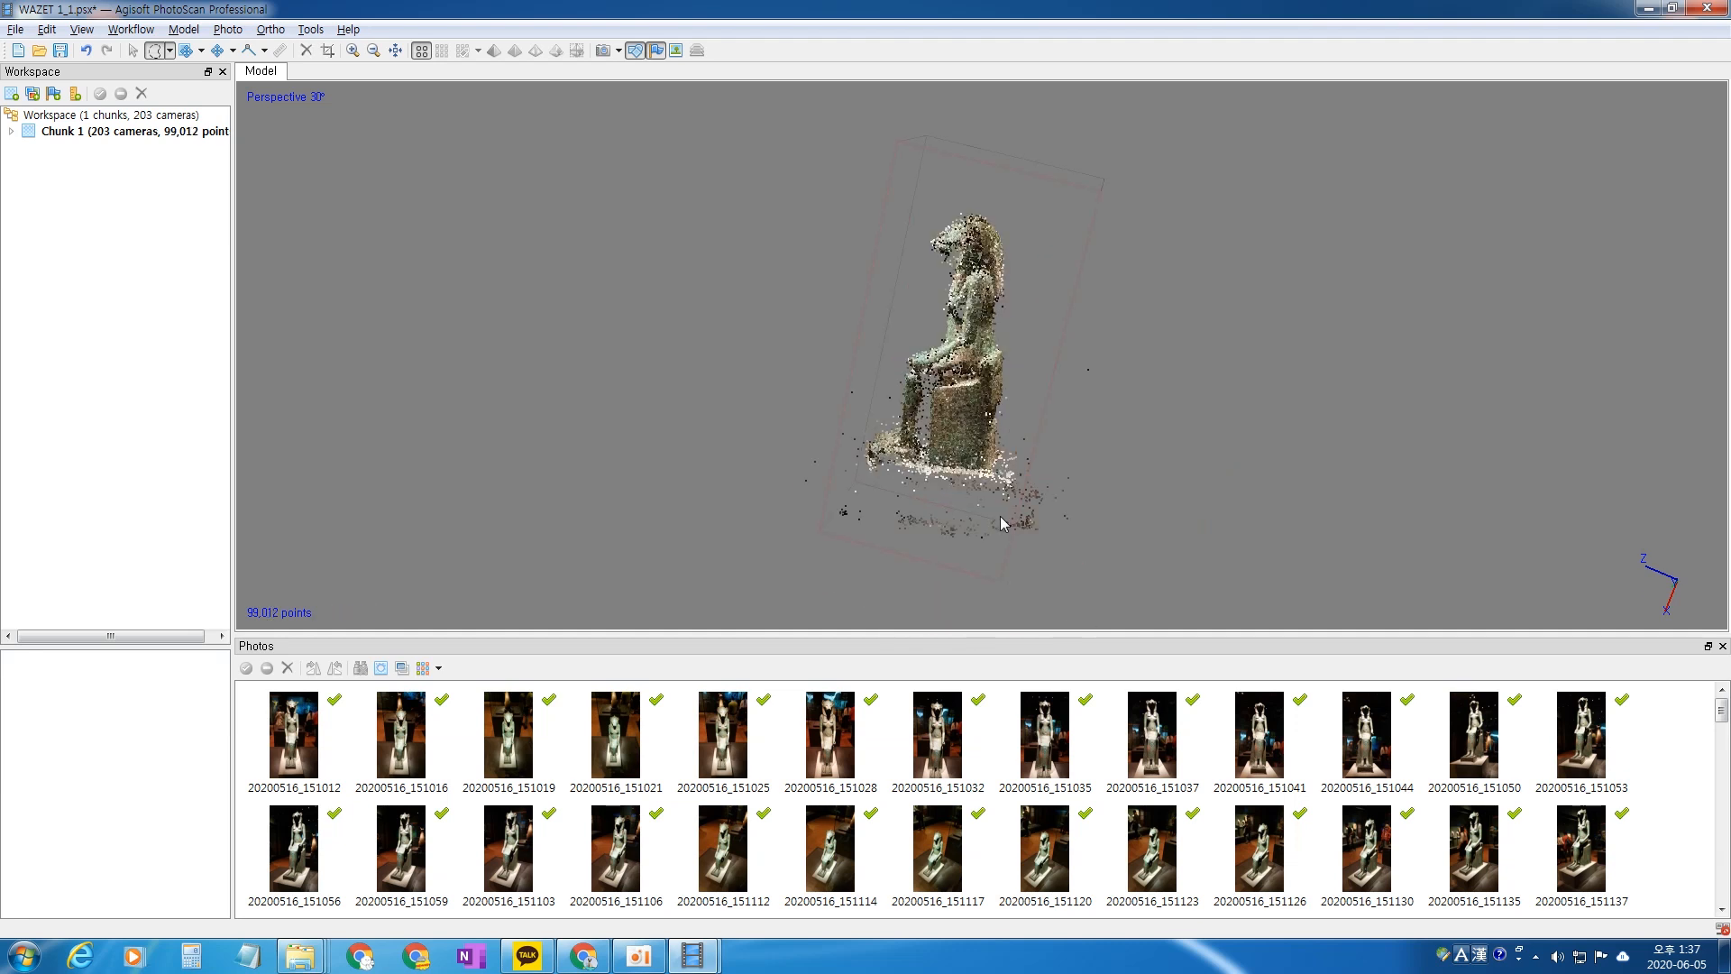
pyautogui.moveTo(821, 525)
pyautogui.mouseDown()
pyautogui.moveTo(1148, 572)
pyautogui.moveTo(818, 390)
pyautogui.mouseUp()
pyautogui.press('Delete')
# Delete the stray points outside both lower corners and along the bottom edge of the statue's base
pyautogui.moveTo(855, 453); pyautogui.dragTo(864, 377)
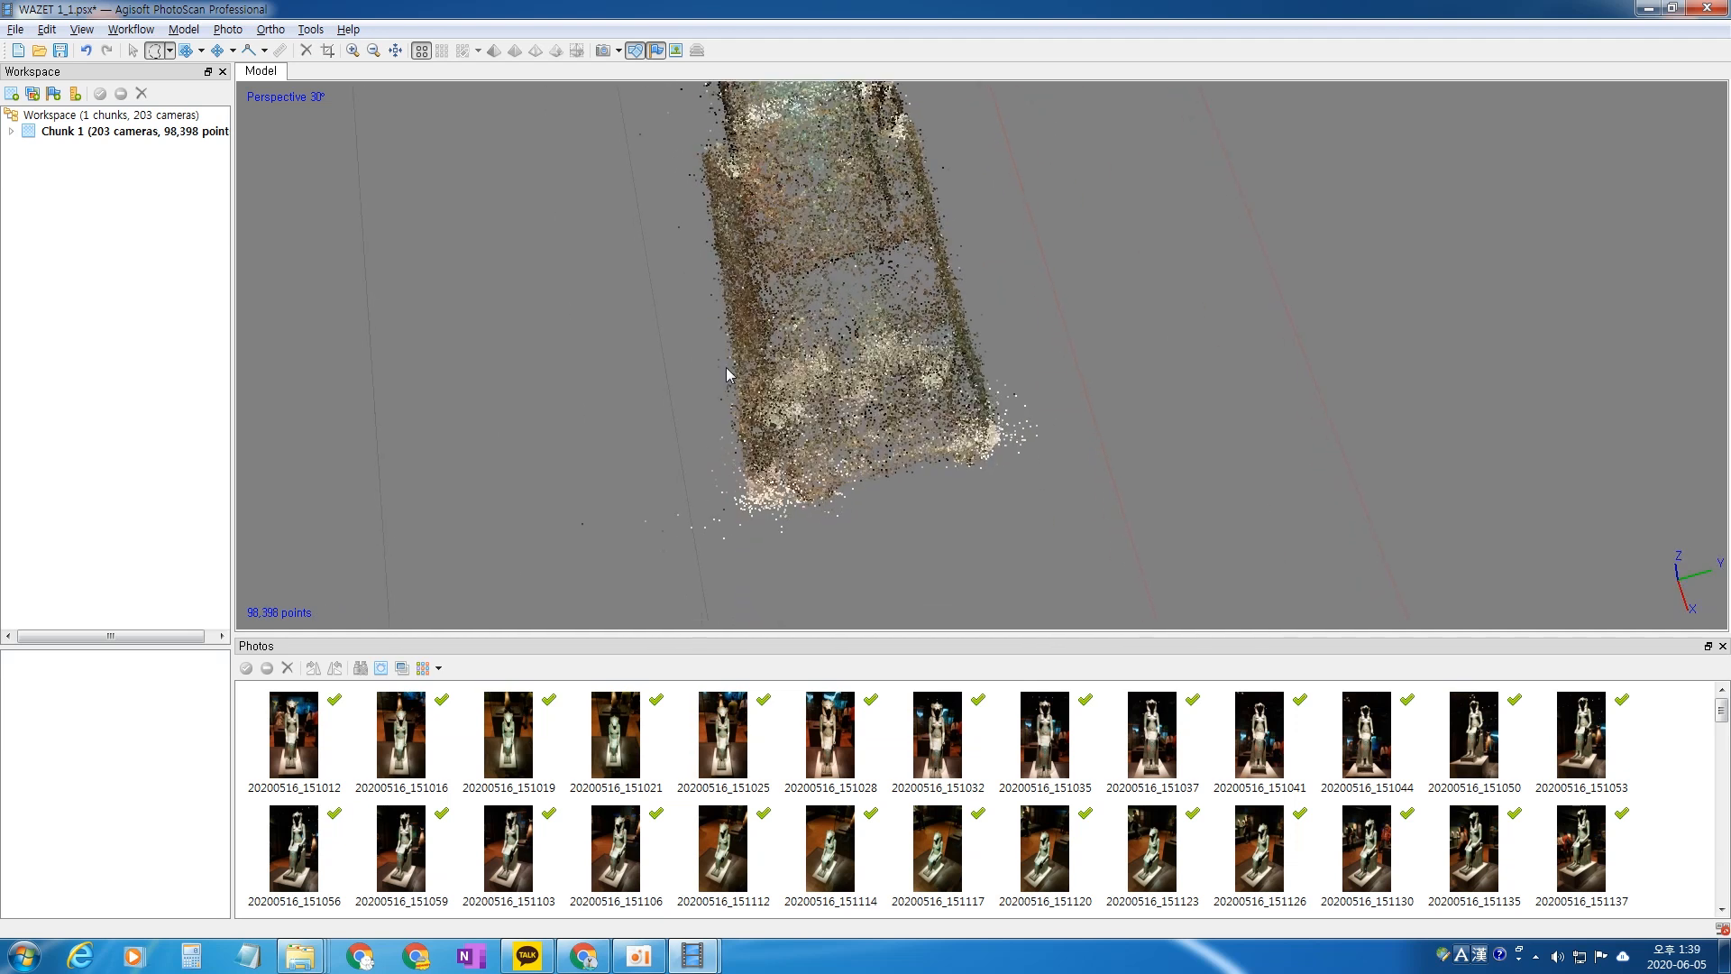
pyautogui.moveTo(640, 407)
pyautogui.mouseDown()
pyautogui.moveTo(584, 467)
pyautogui.moveTo(745, 595)
pyautogui.mouseUp()
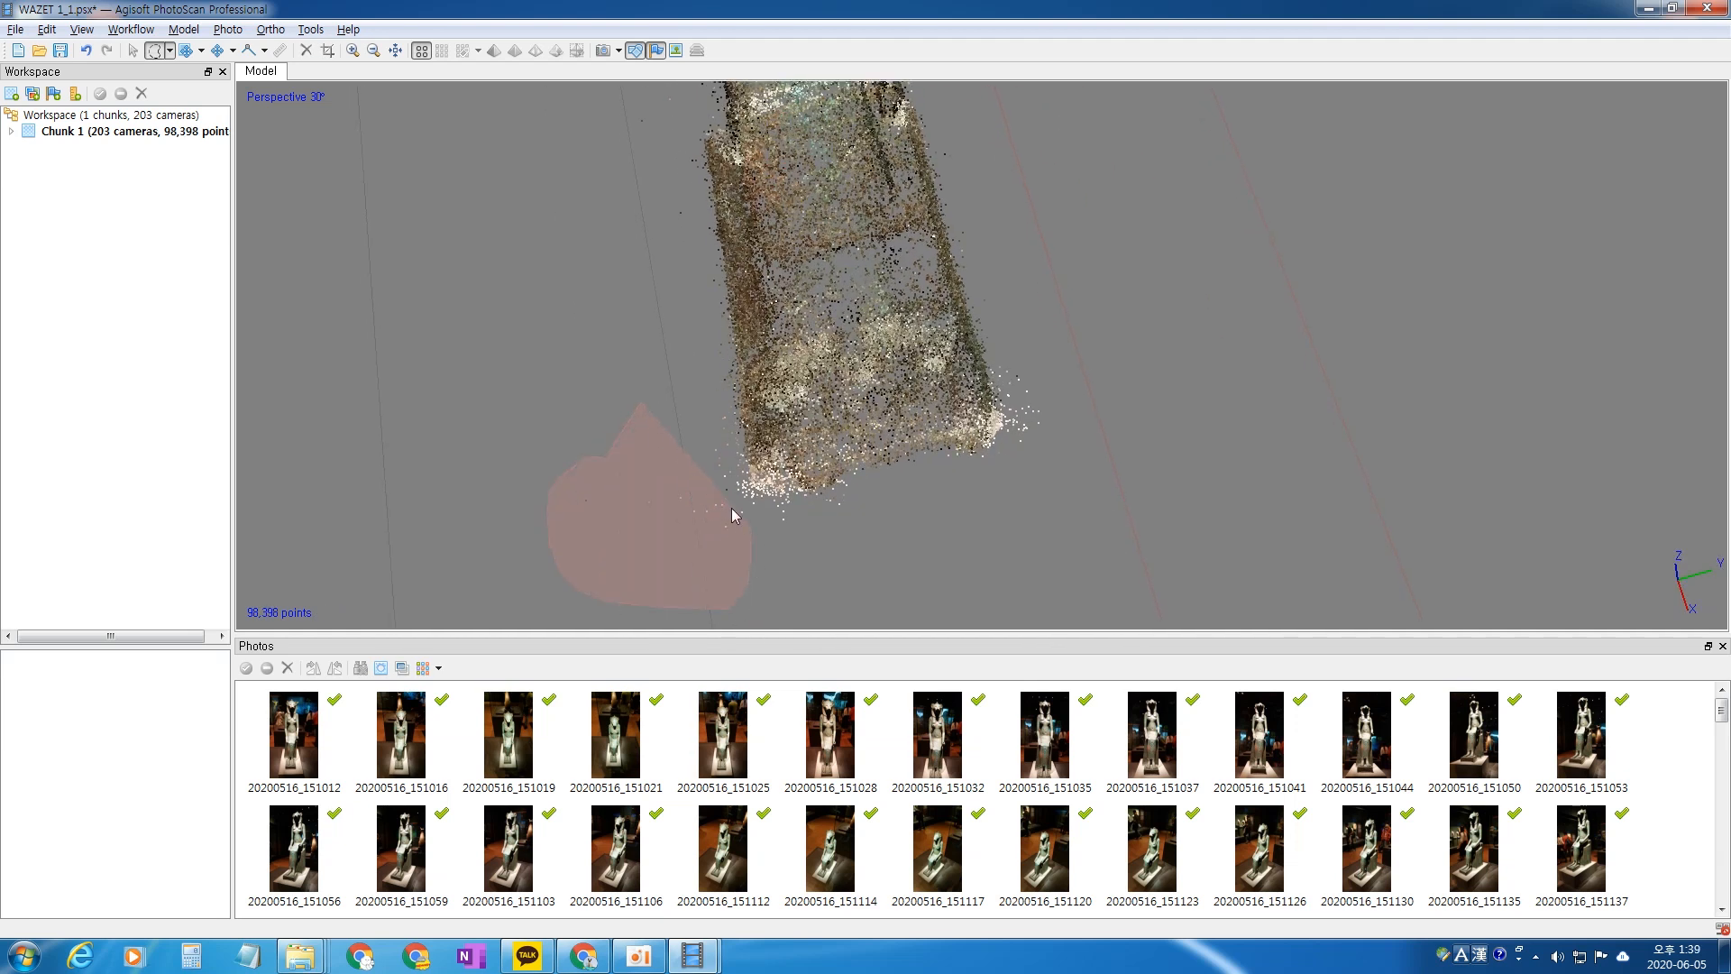
pyautogui.moveTo(661, 438); pyautogui.dragTo(663, 433)
pyautogui.press('Delete')
pyautogui.moveTo(1109, 496); pyautogui.dragTo(1082, 367)
pyautogui.press('Delete')
pyautogui.moveTo(747, 561); pyautogui.dragTo(1086, 504)
pyautogui.press('Delete')
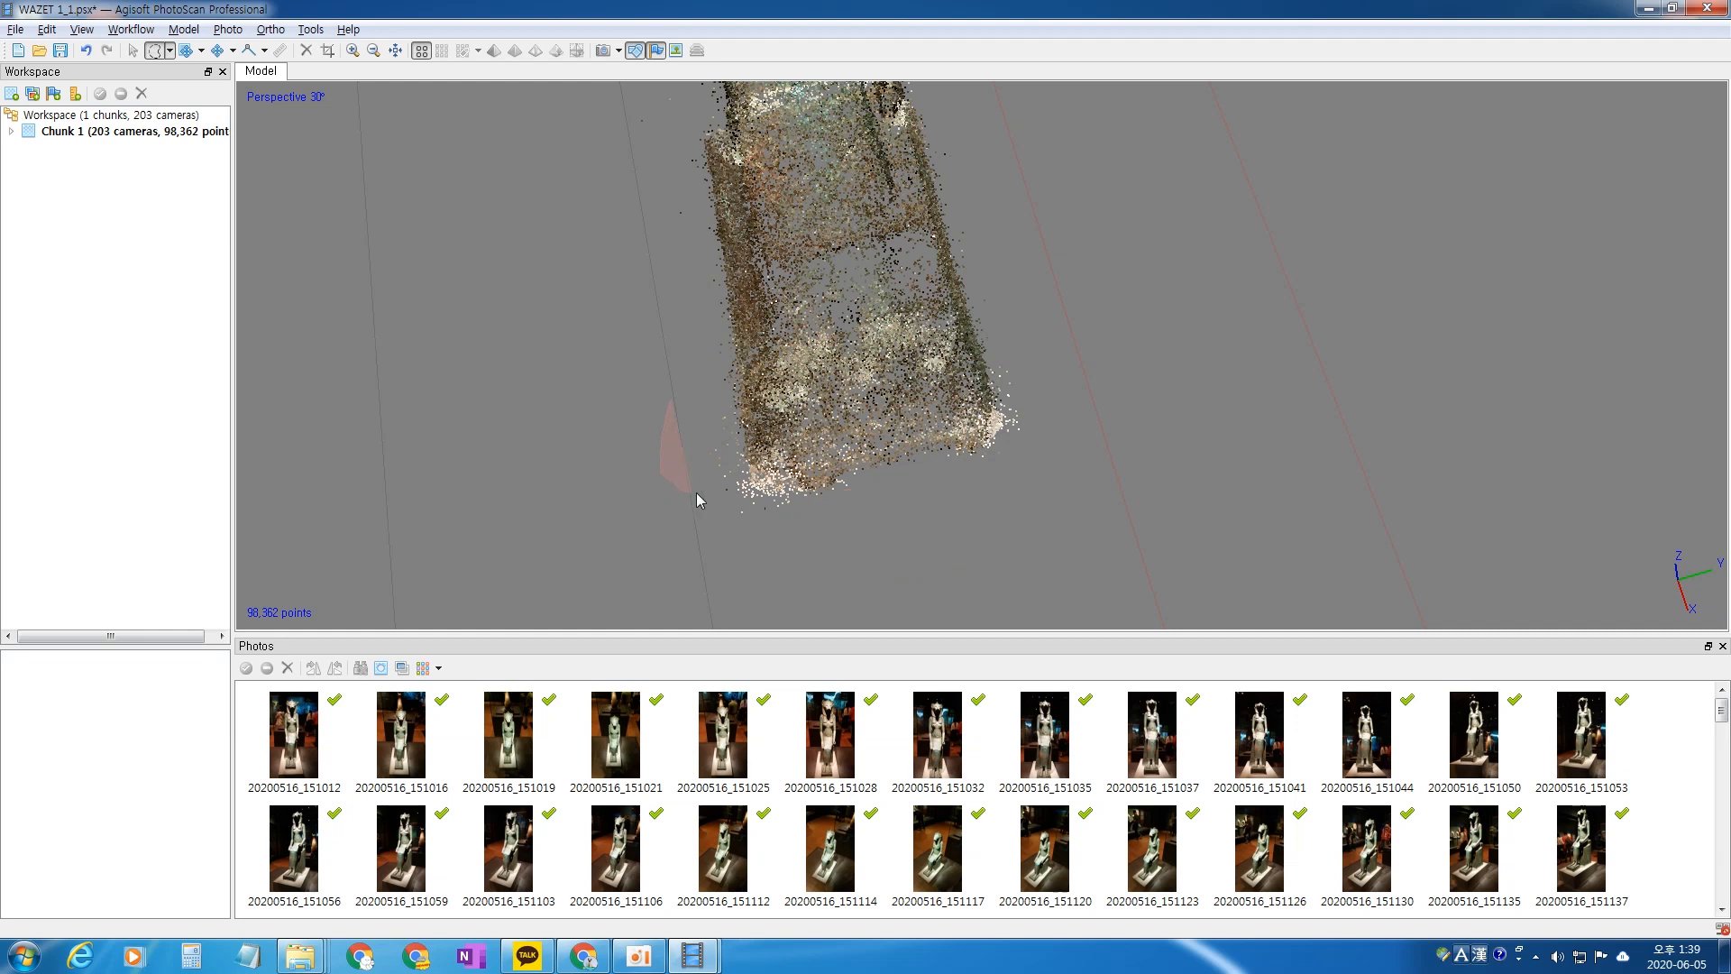
pyautogui.moveTo(690, 397); pyautogui.dragTo(681, 402)
pyautogui.press('Delete')
# Delete the stray points beside the statue's right-hand arm as seen from the front
pyautogui.scroll(5, 888, 379)
pyautogui.moveTo(873, 338)
pyautogui.mouseDown()
pyautogui.moveTo(968, 333)
pyautogui.moveTo(981, 385)
pyautogui.mouseUp()
pyautogui.press('Delete')
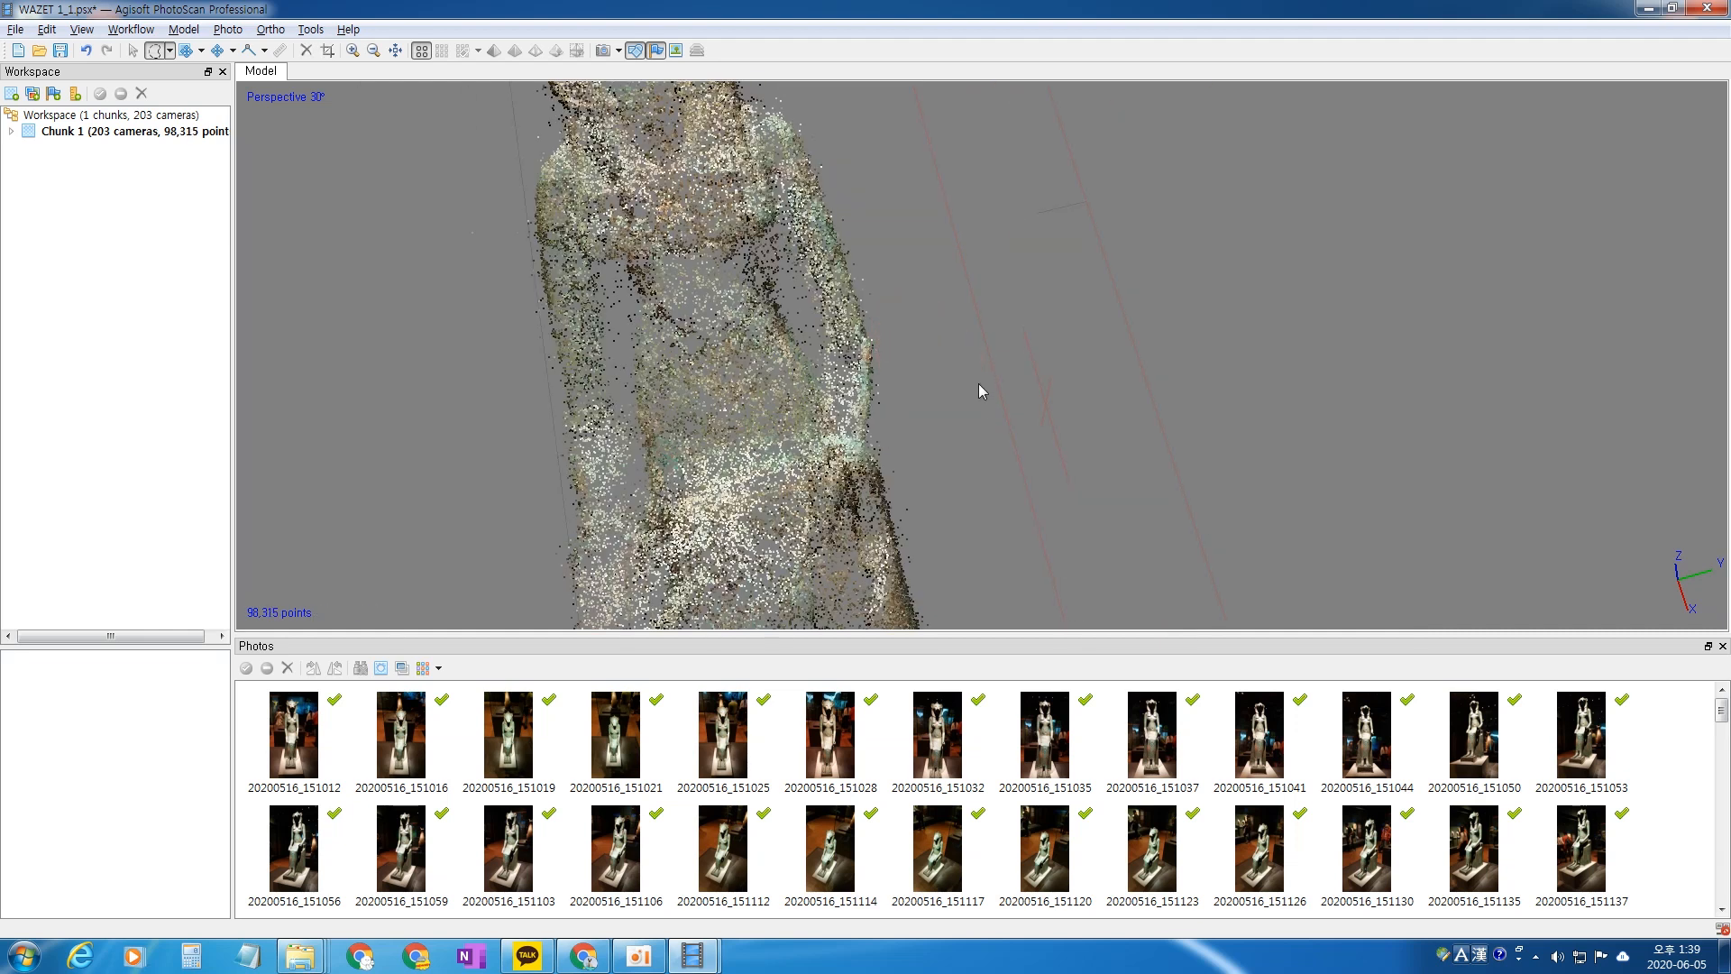
# Delete the stray points around the statue's head and shoulder
pyautogui.scroll(-3, 981, 385)
pyautogui.moveTo(955, 293); pyautogui.dragTo(1014, 426, button='middle')
pyautogui.scroll(2, 931, 336)
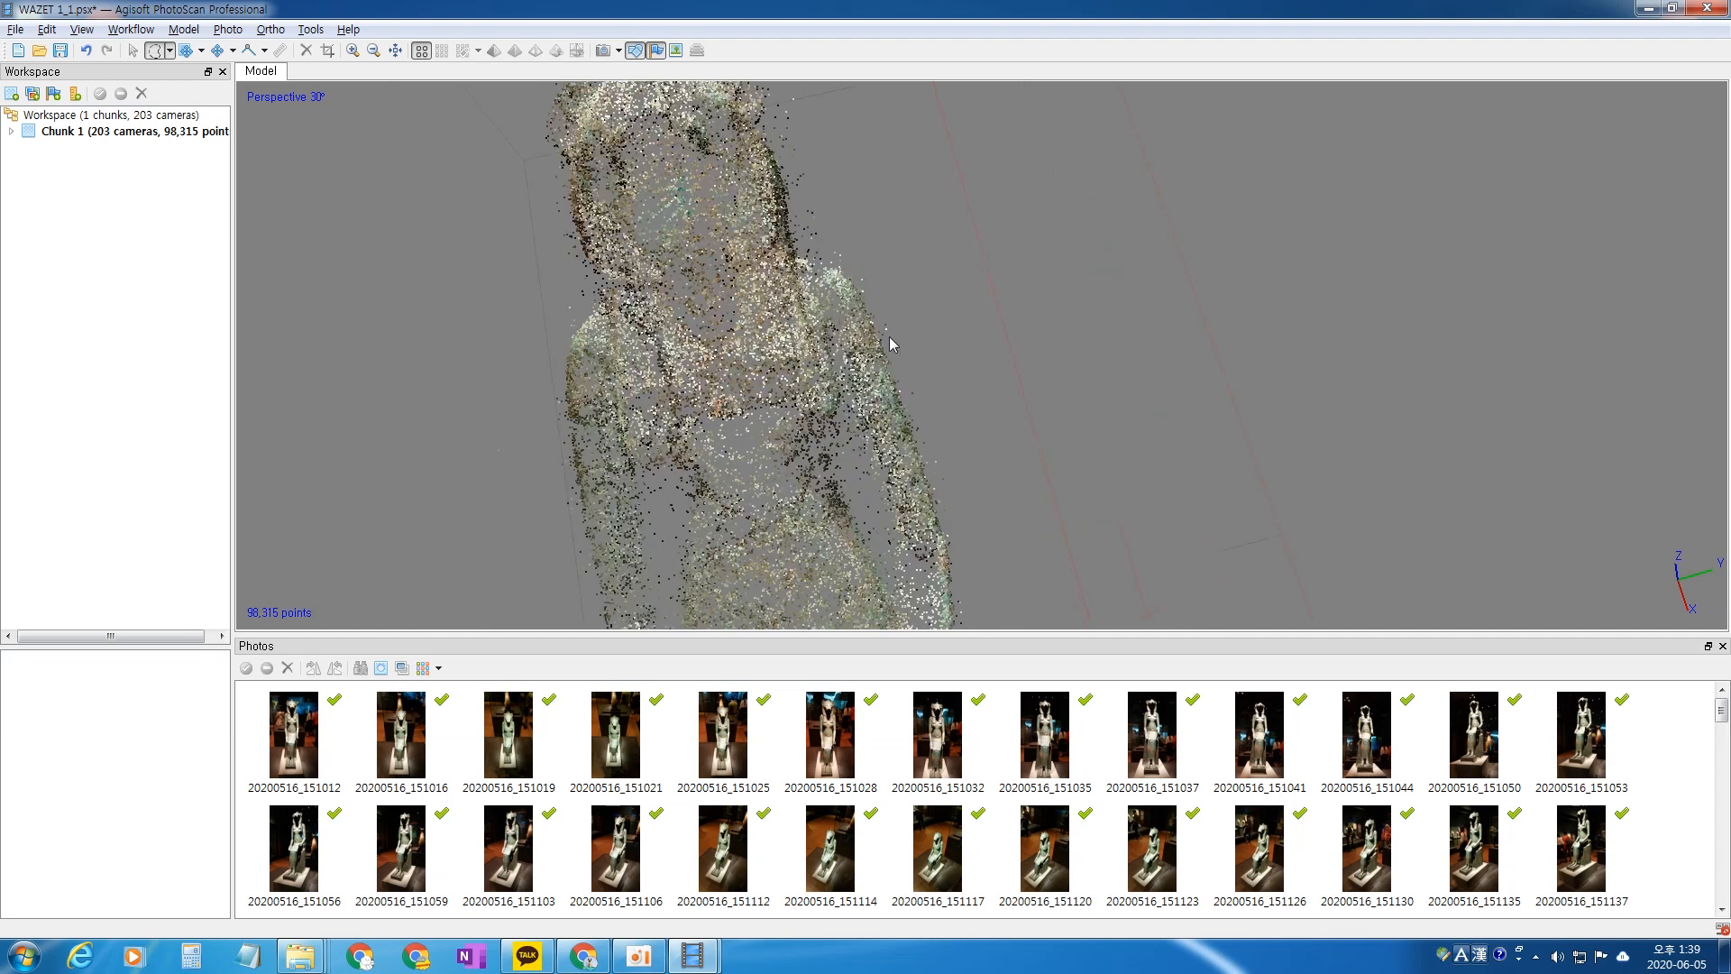
pyautogui.moveTo(885, 336); pyautogui.dragTo(823, 243)
pyautogui.moveTo(952, 257); pyautogui.dragTo(953, 263)
pyautogui.press('Delete')
# Delete the stray points floating in front of the statue's chest in side view
pyautogui.moveTo(892, 207); pyautogui.dragTo(942, 330, button='middle')
pyautogui.moveTo(892, 360); pyautogui.dragTo(875, 353)
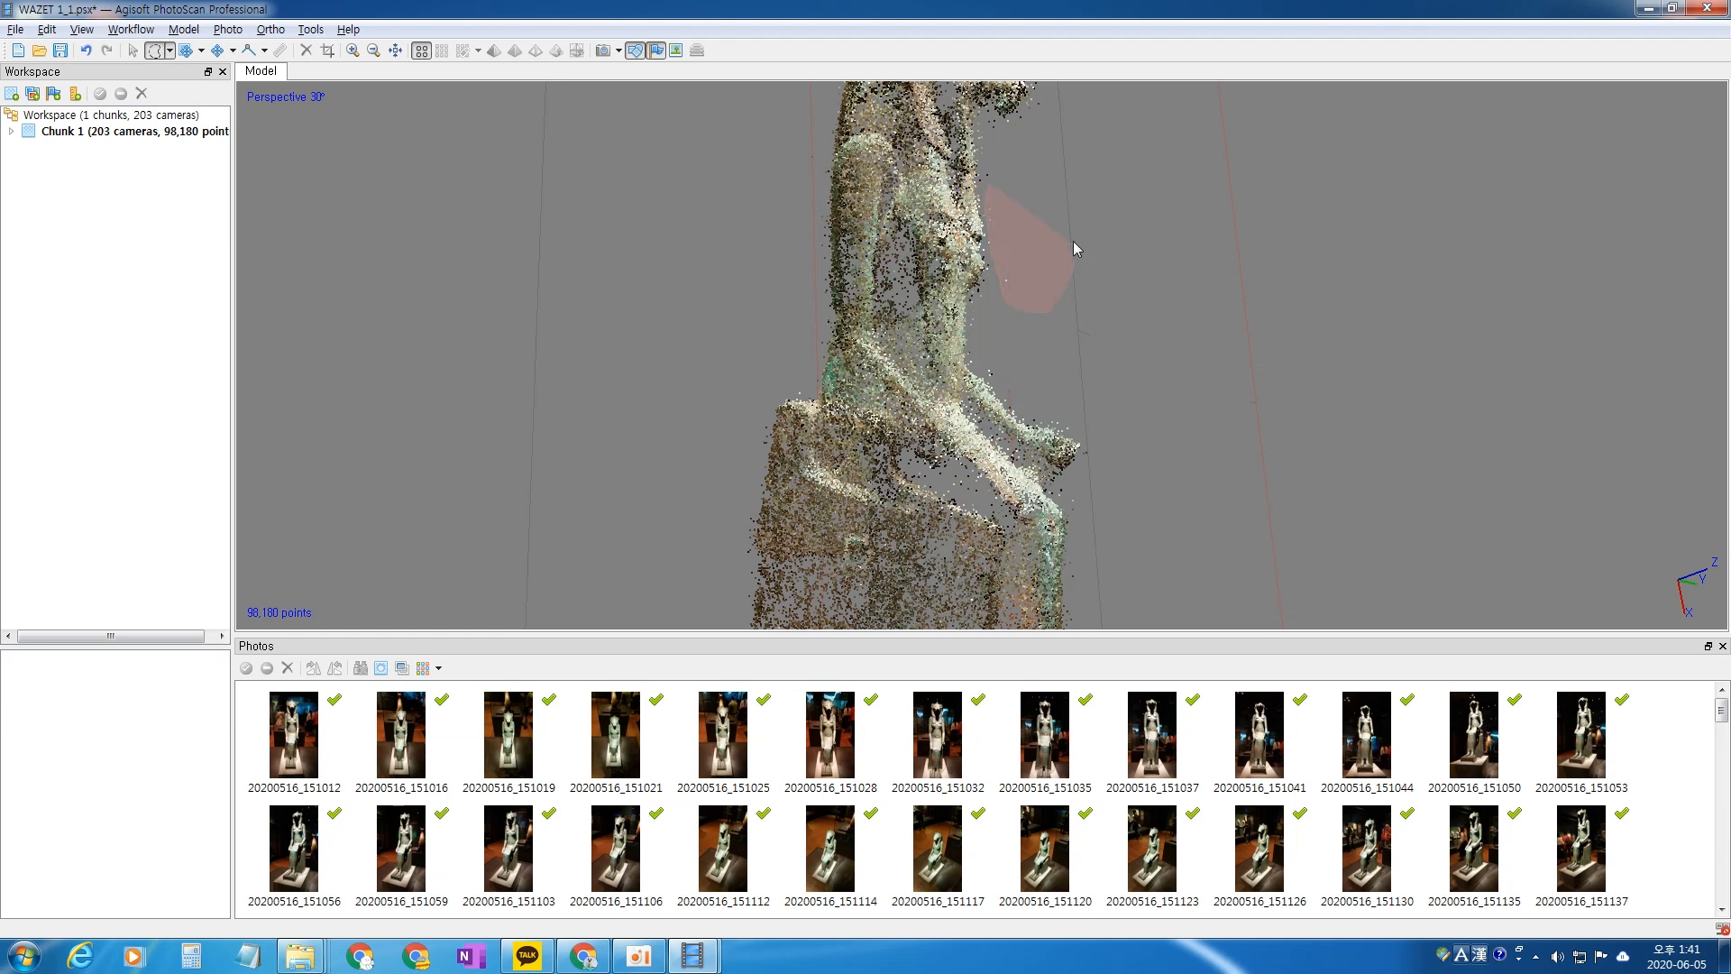
pyautogui.moveTo(1075, 252); pyautogui.dragTo(1072, 260)
pyautogui.scroll(-2, 1066, 288)
pyautogui.press('Delete')
# Select the stray points just above the statue's lap and return to navigation mode
pyautogui.scroll(3, 1108, 466)
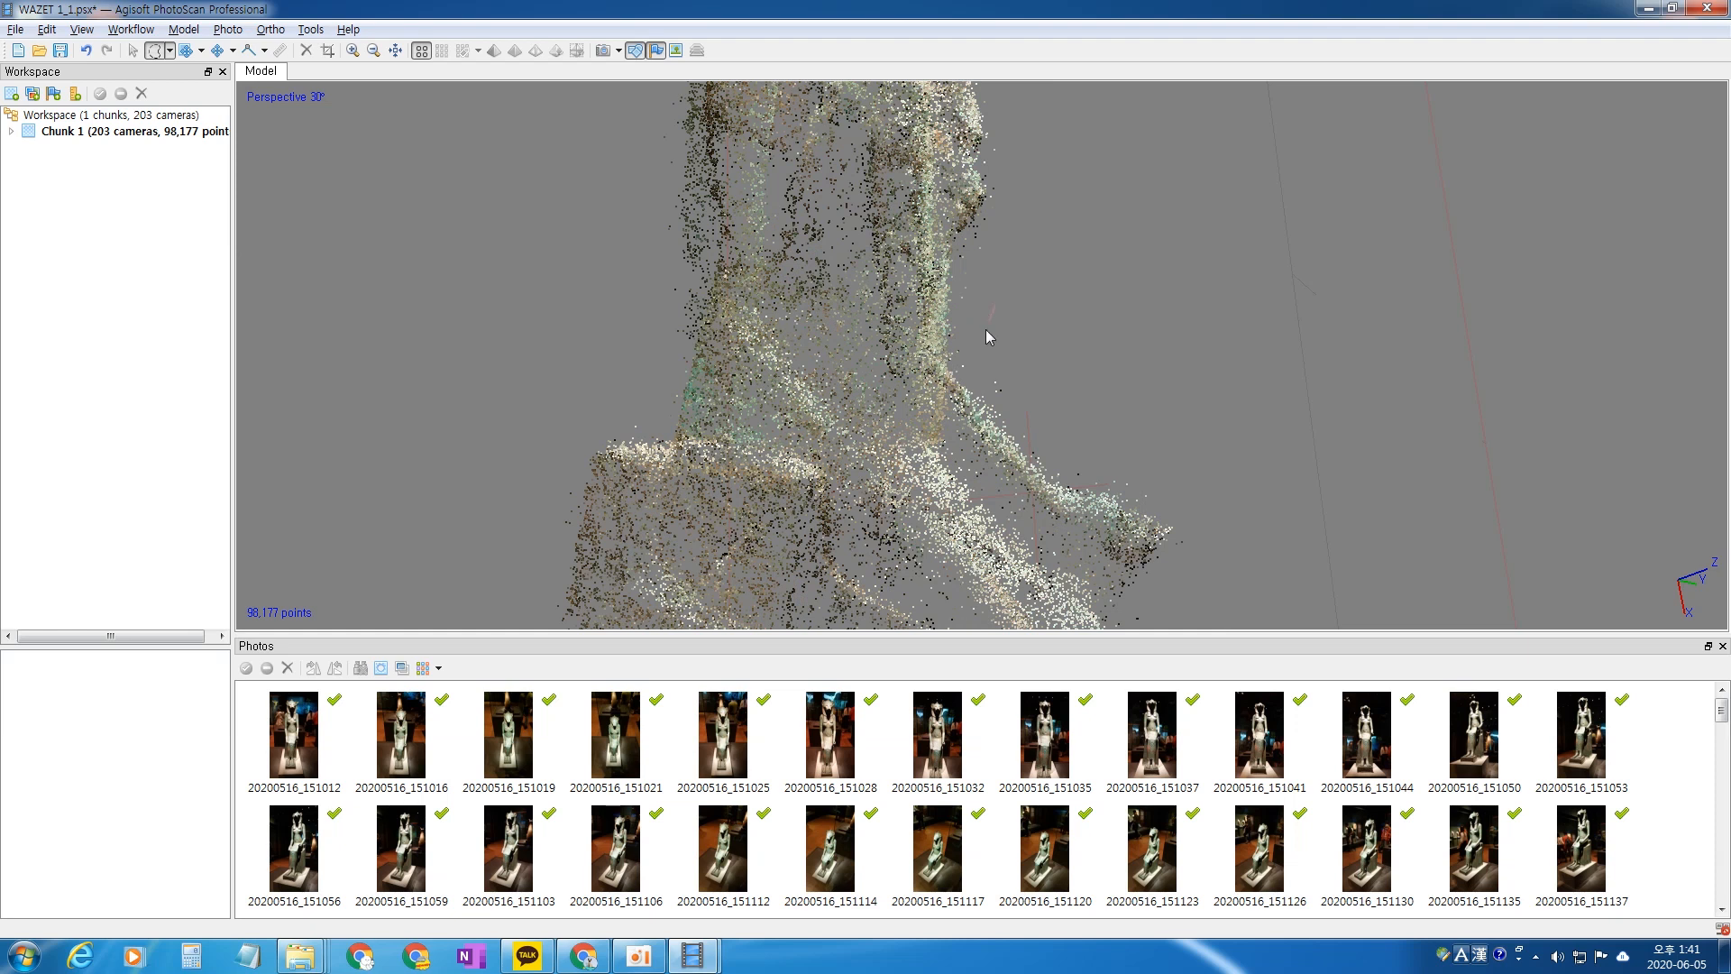
pyautogui.moveTo(992, 393)
pyautogui.mouseDown()
pyautogui.moveTo(1049, 420)
pyautogui.moveTo(1156, 417)
pyautogui.moveTo(972, 355)
pyautogui.moveTo(1092, 332)
pyautogui.moveTo(1097, 347)
pyautogui.mouseUp()
pyautogui.scroll(-3, 1107, 449)
pyautogui.press('space')
pyautogui.moveTo(930, 351); pyautogui.dragTo(949, 292)
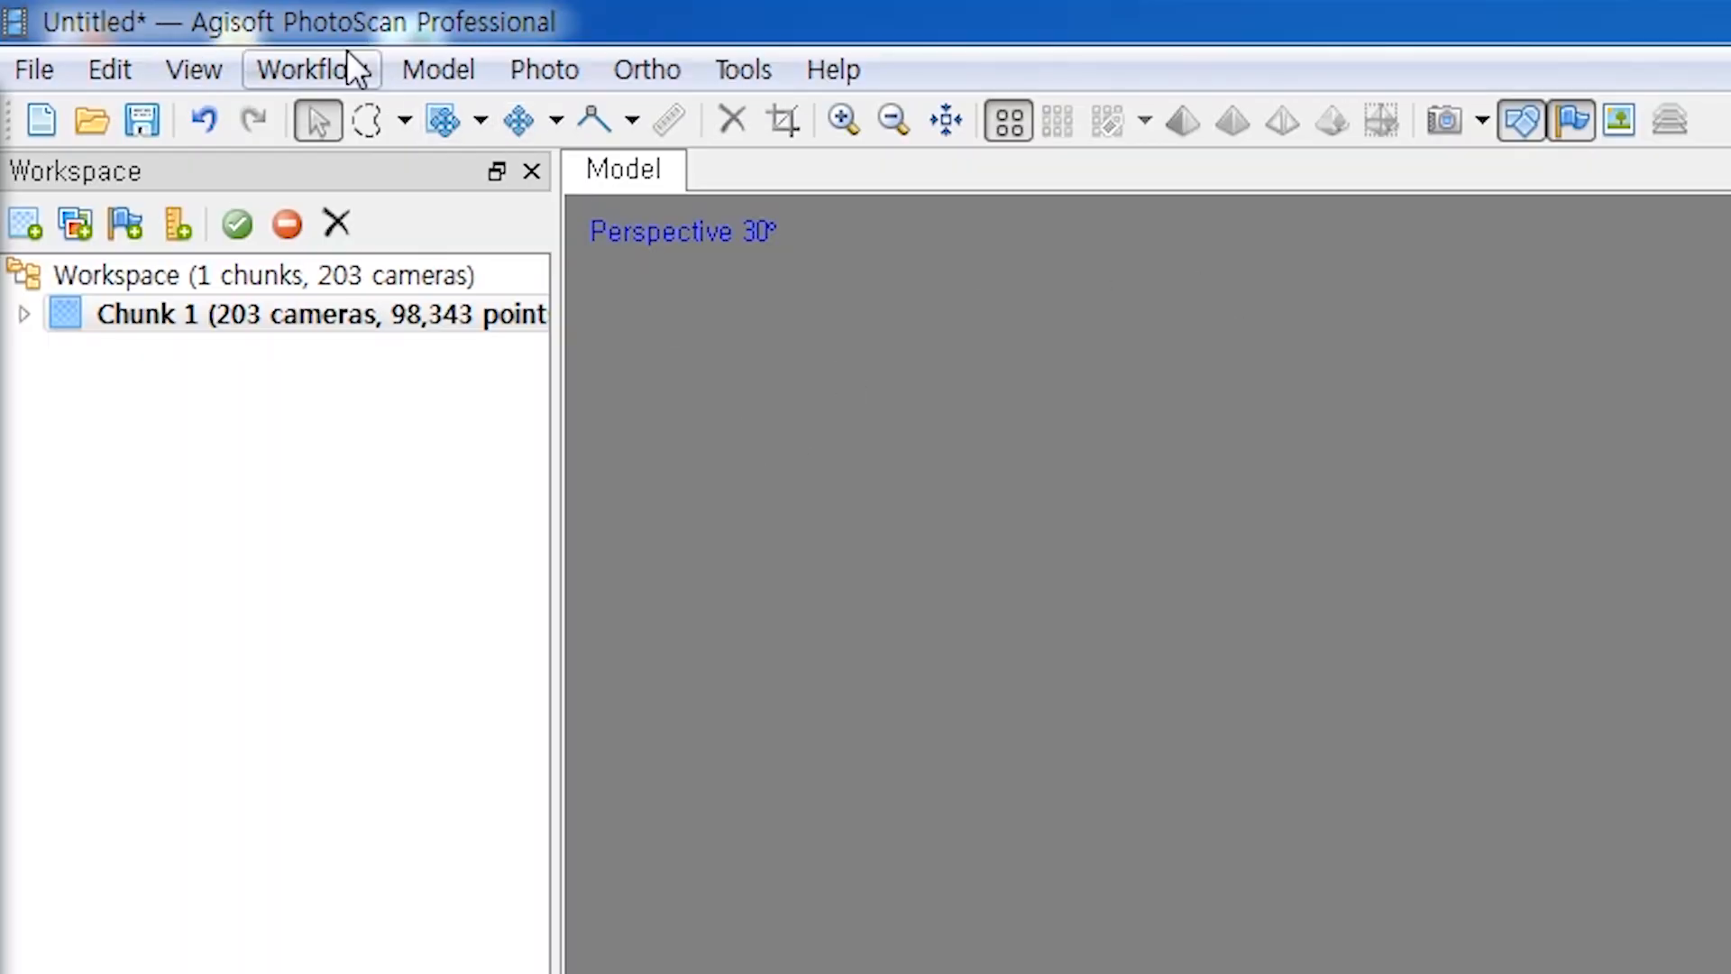
# Build the dense cloud from the cleaned sparse points with Ultra high quality
pyautogui.click(329, 71)
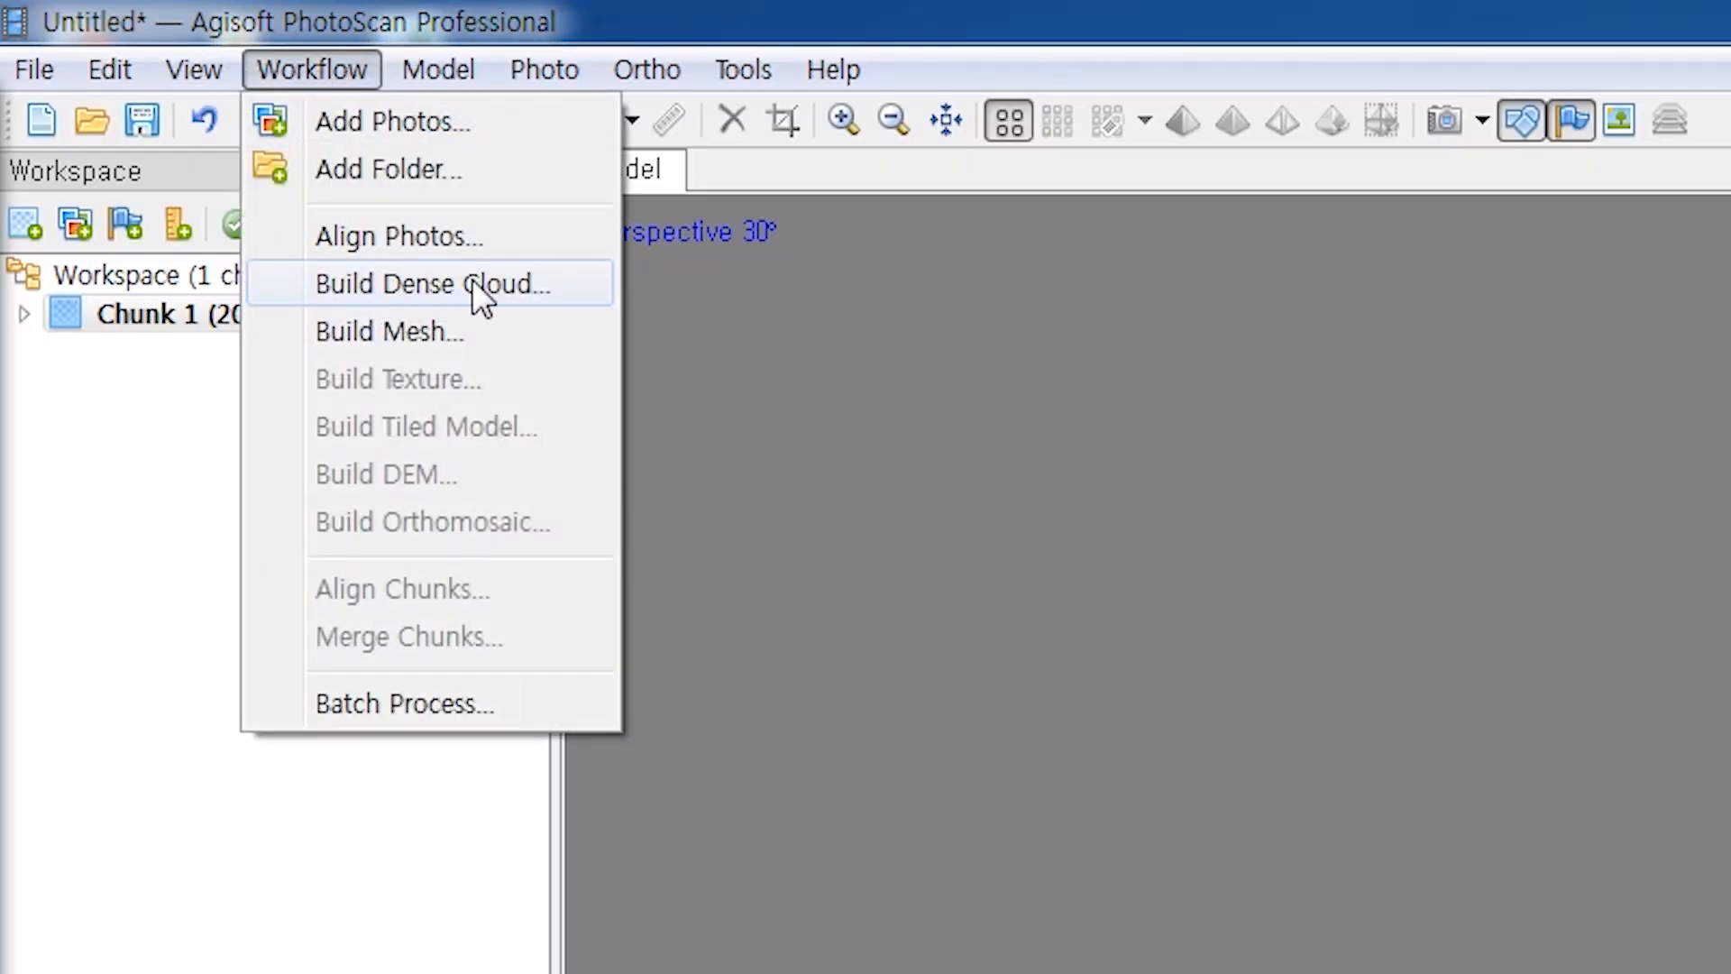
pyautogui.click(418, 283)
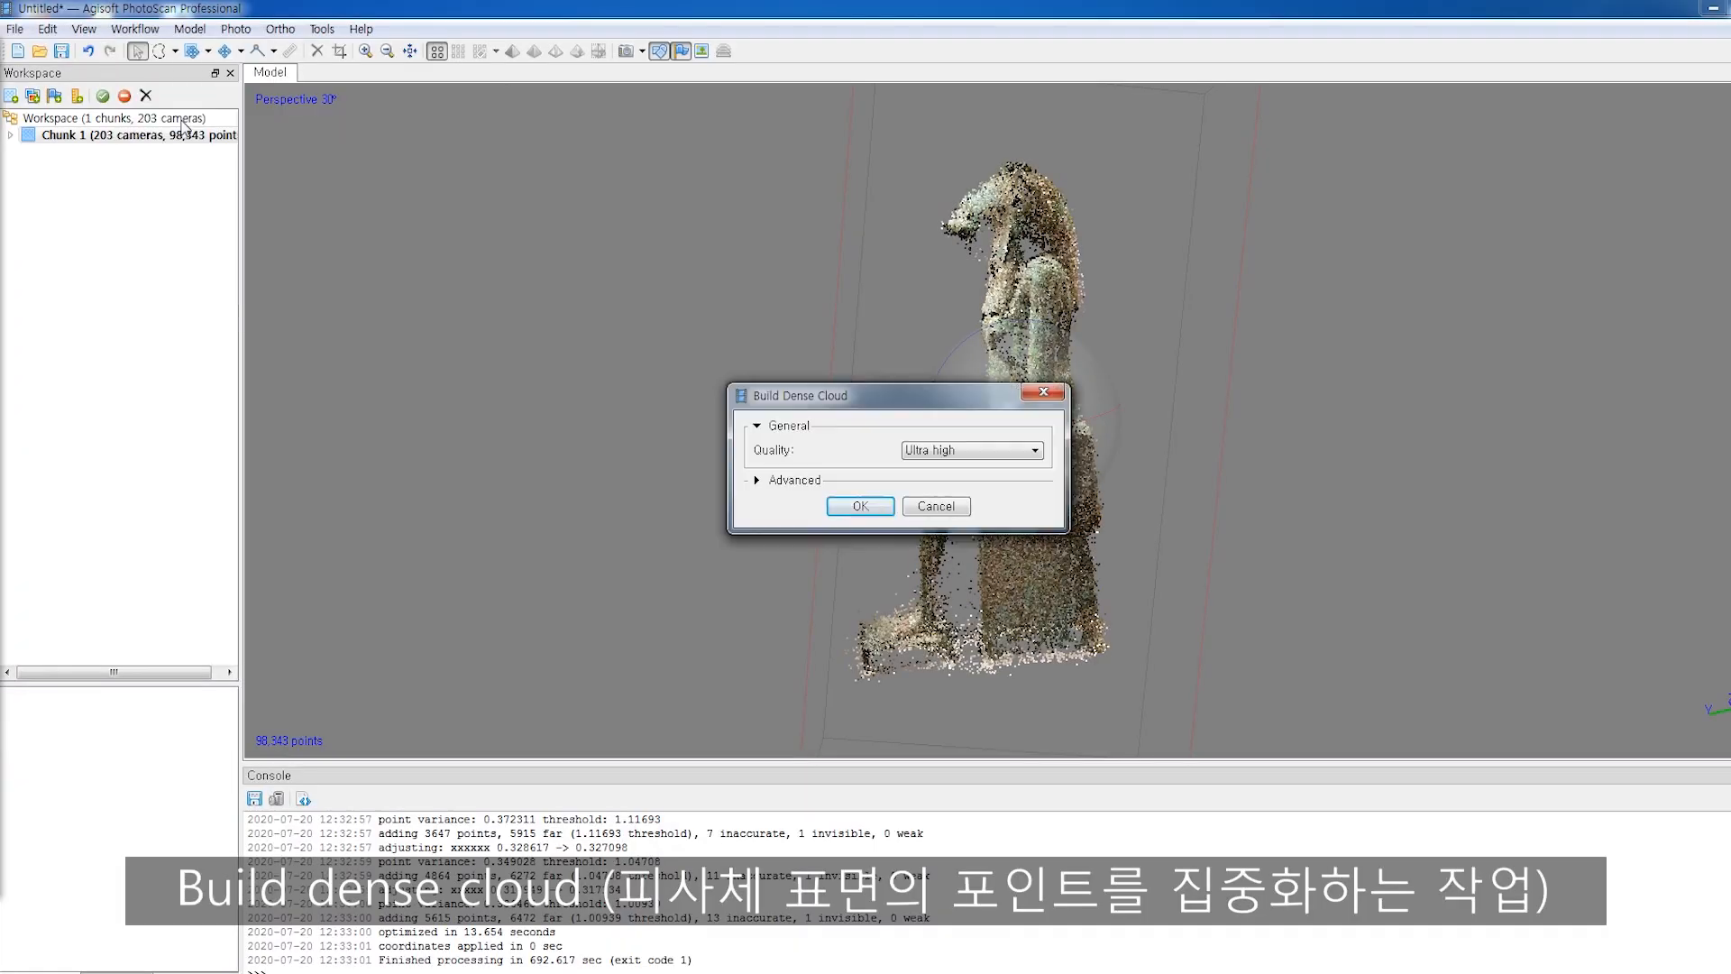
pyautogui.click(989, 451)
pyautogui.click(988, 451)
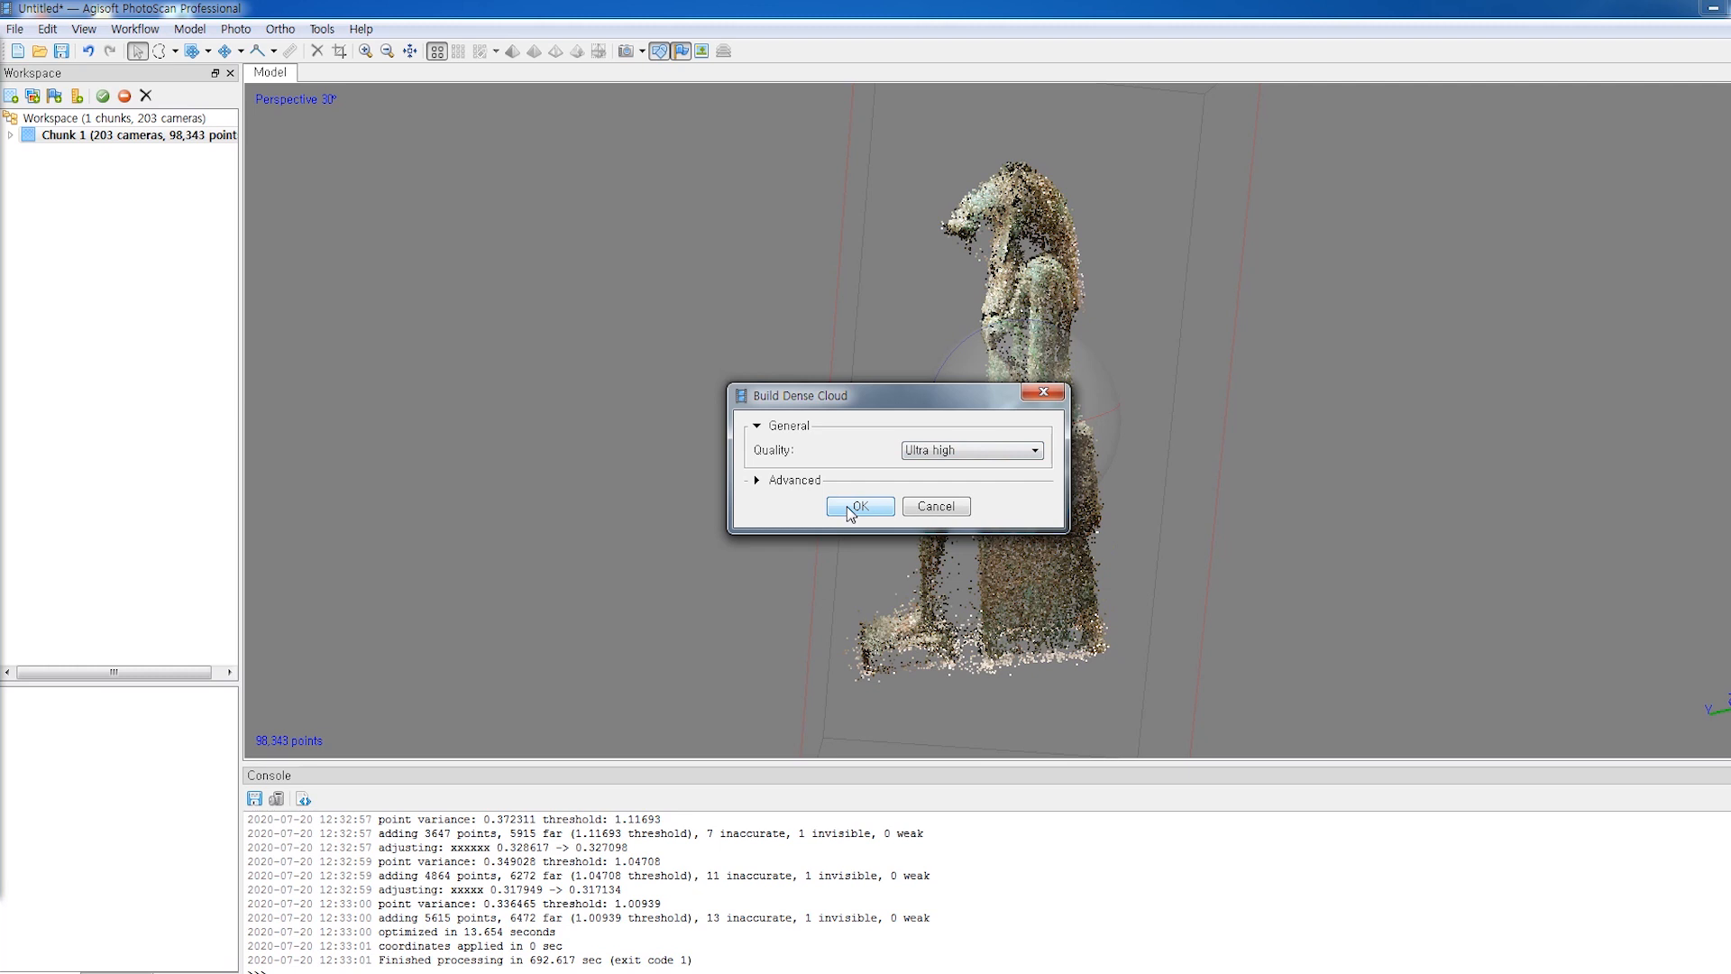
pyautogui.click(849, 510)
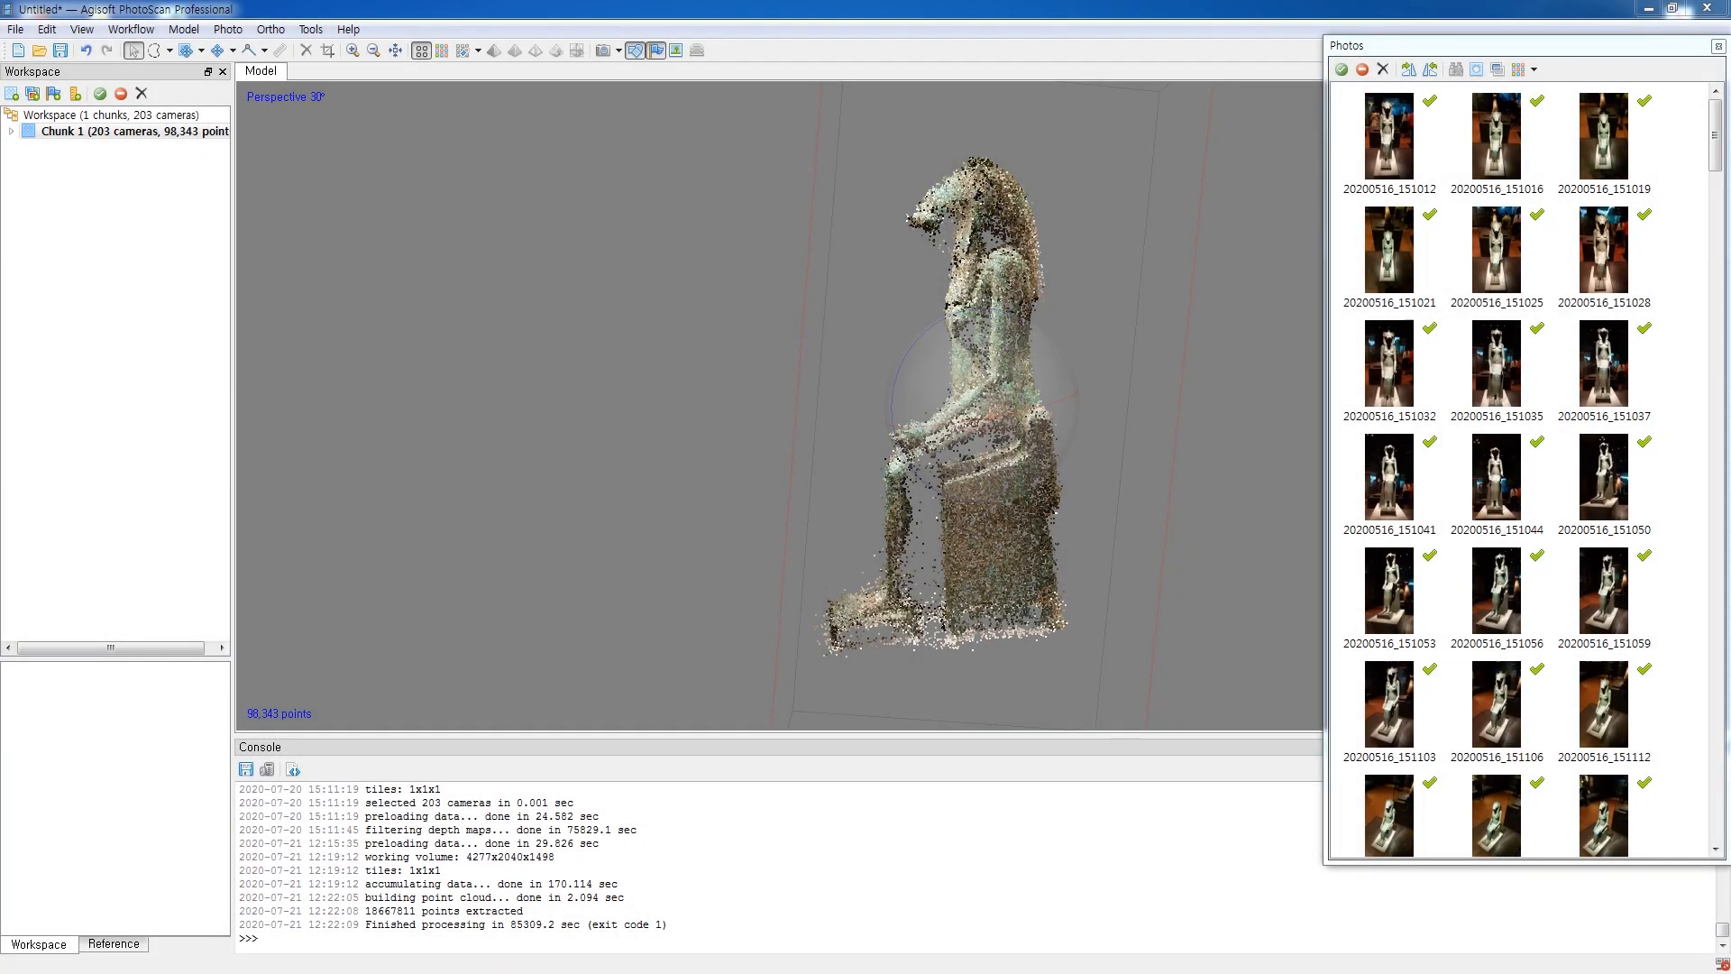
# Build a mesh with Arbitrary (3D) surface type, Dense cloud as source data and High face count
pyautogui.click(131, 29)
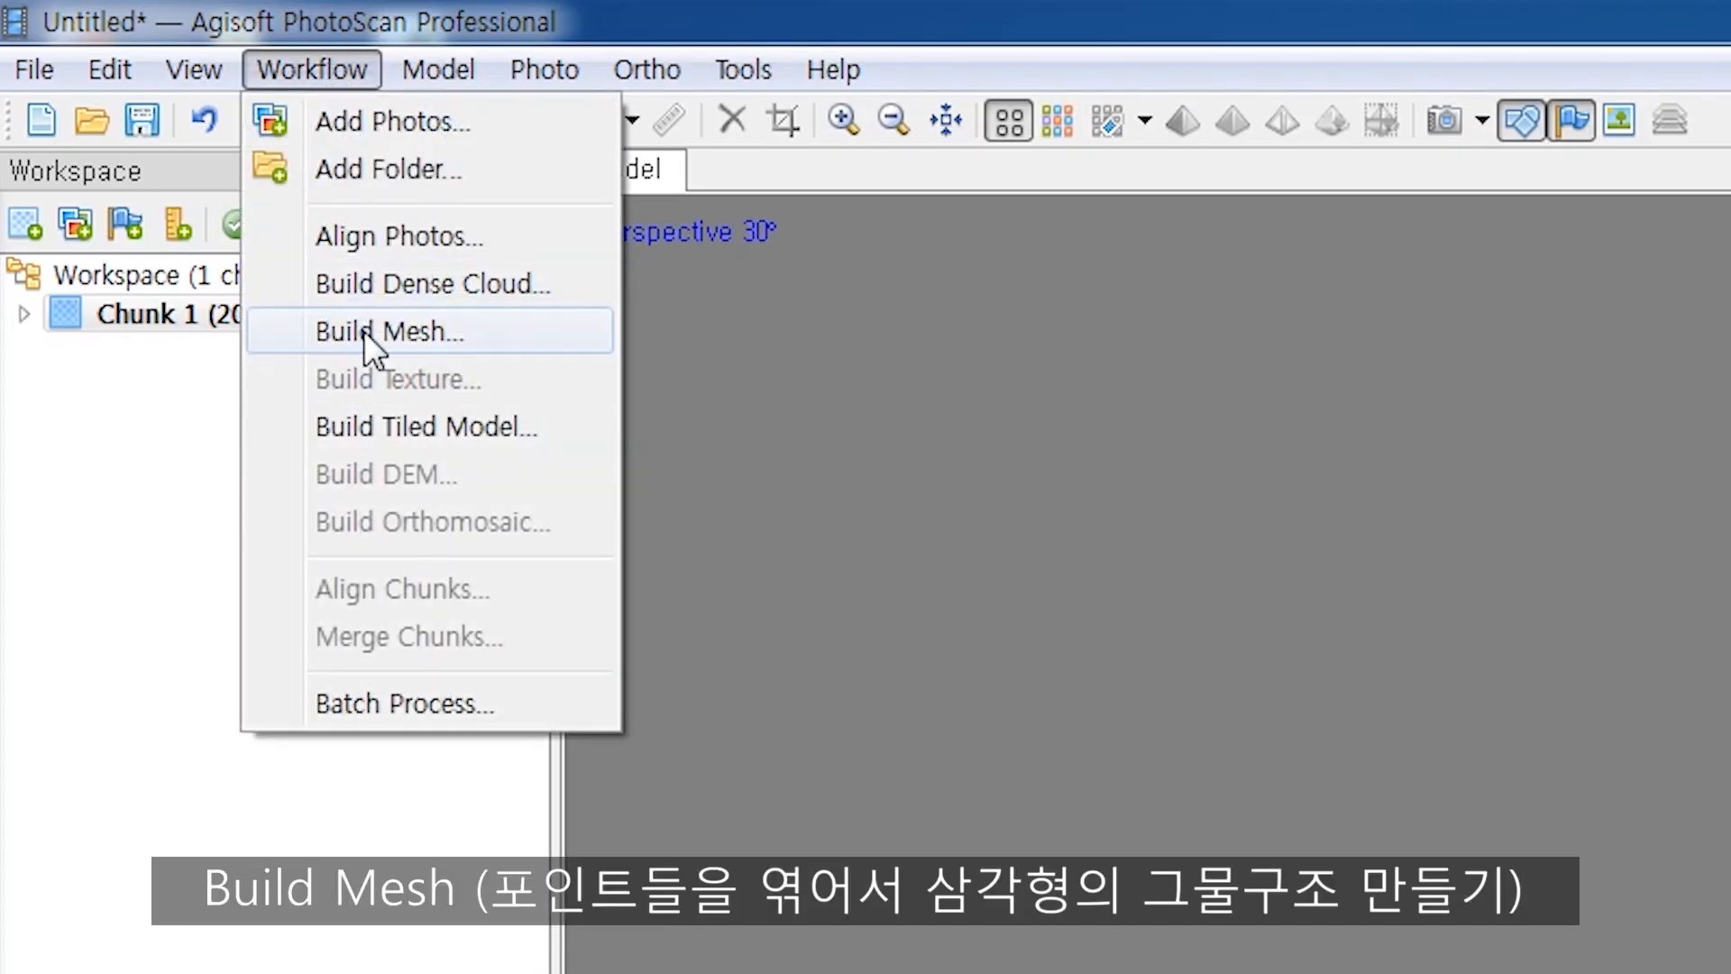
pyautogui.click(365, 330)
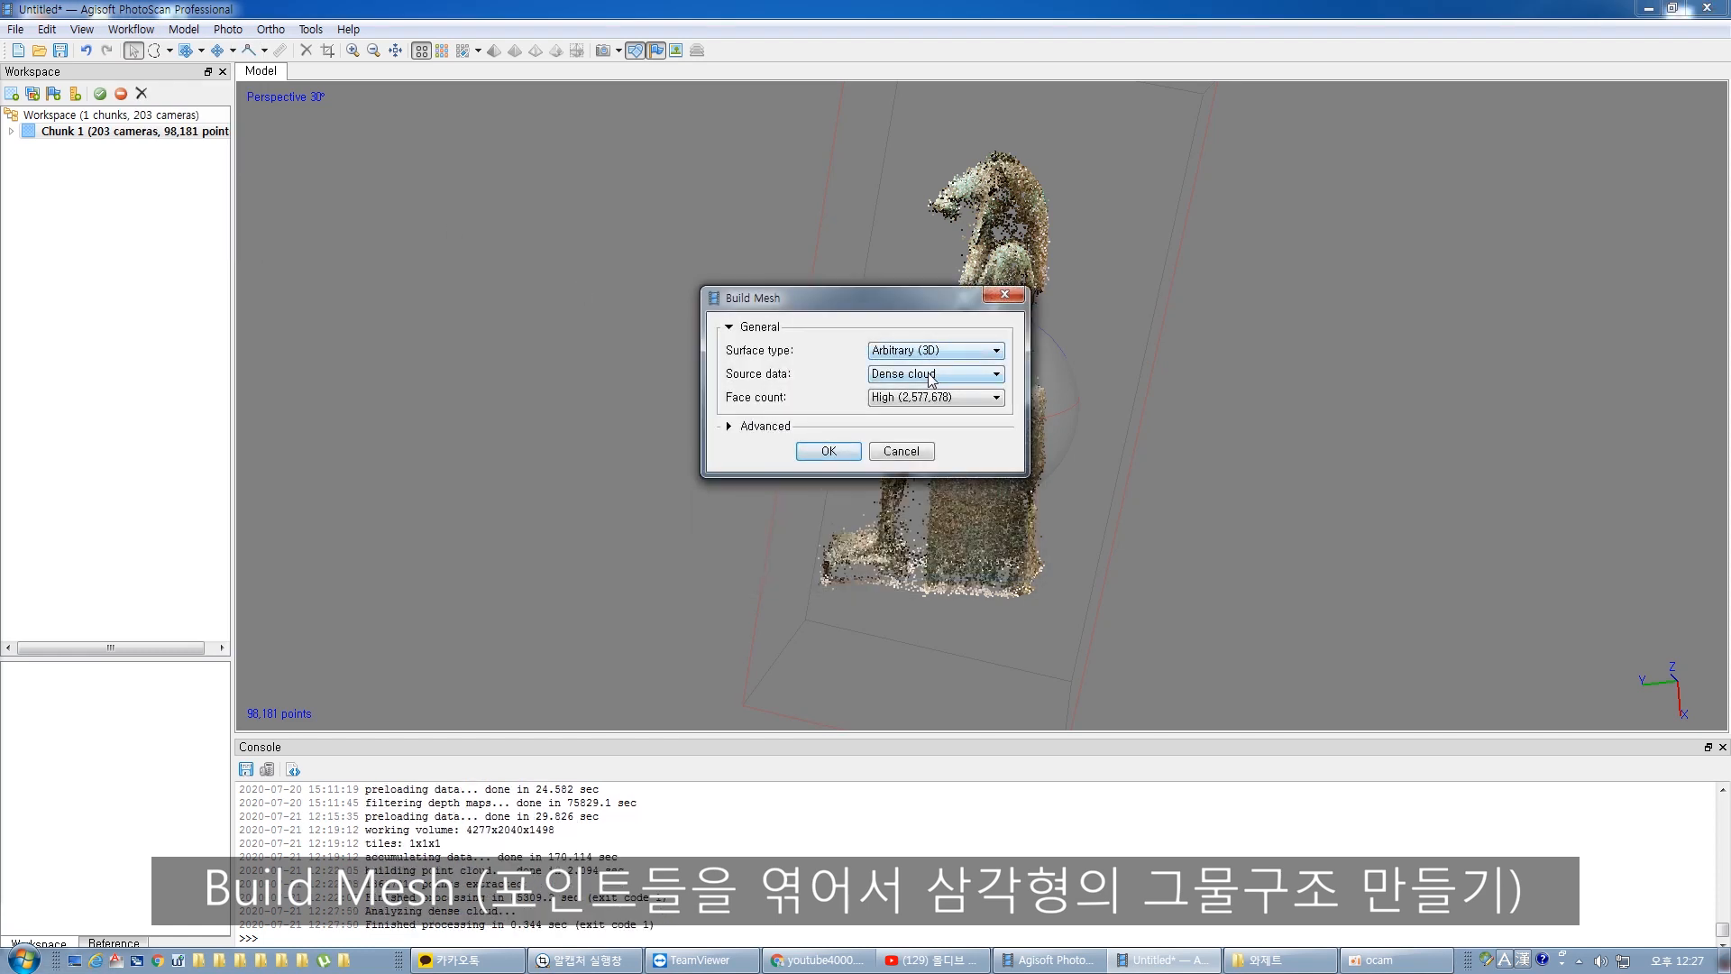
pyautogui.click(932, 377)
pyautogui.click(932, 379)
pyautogui.click(898, 398)
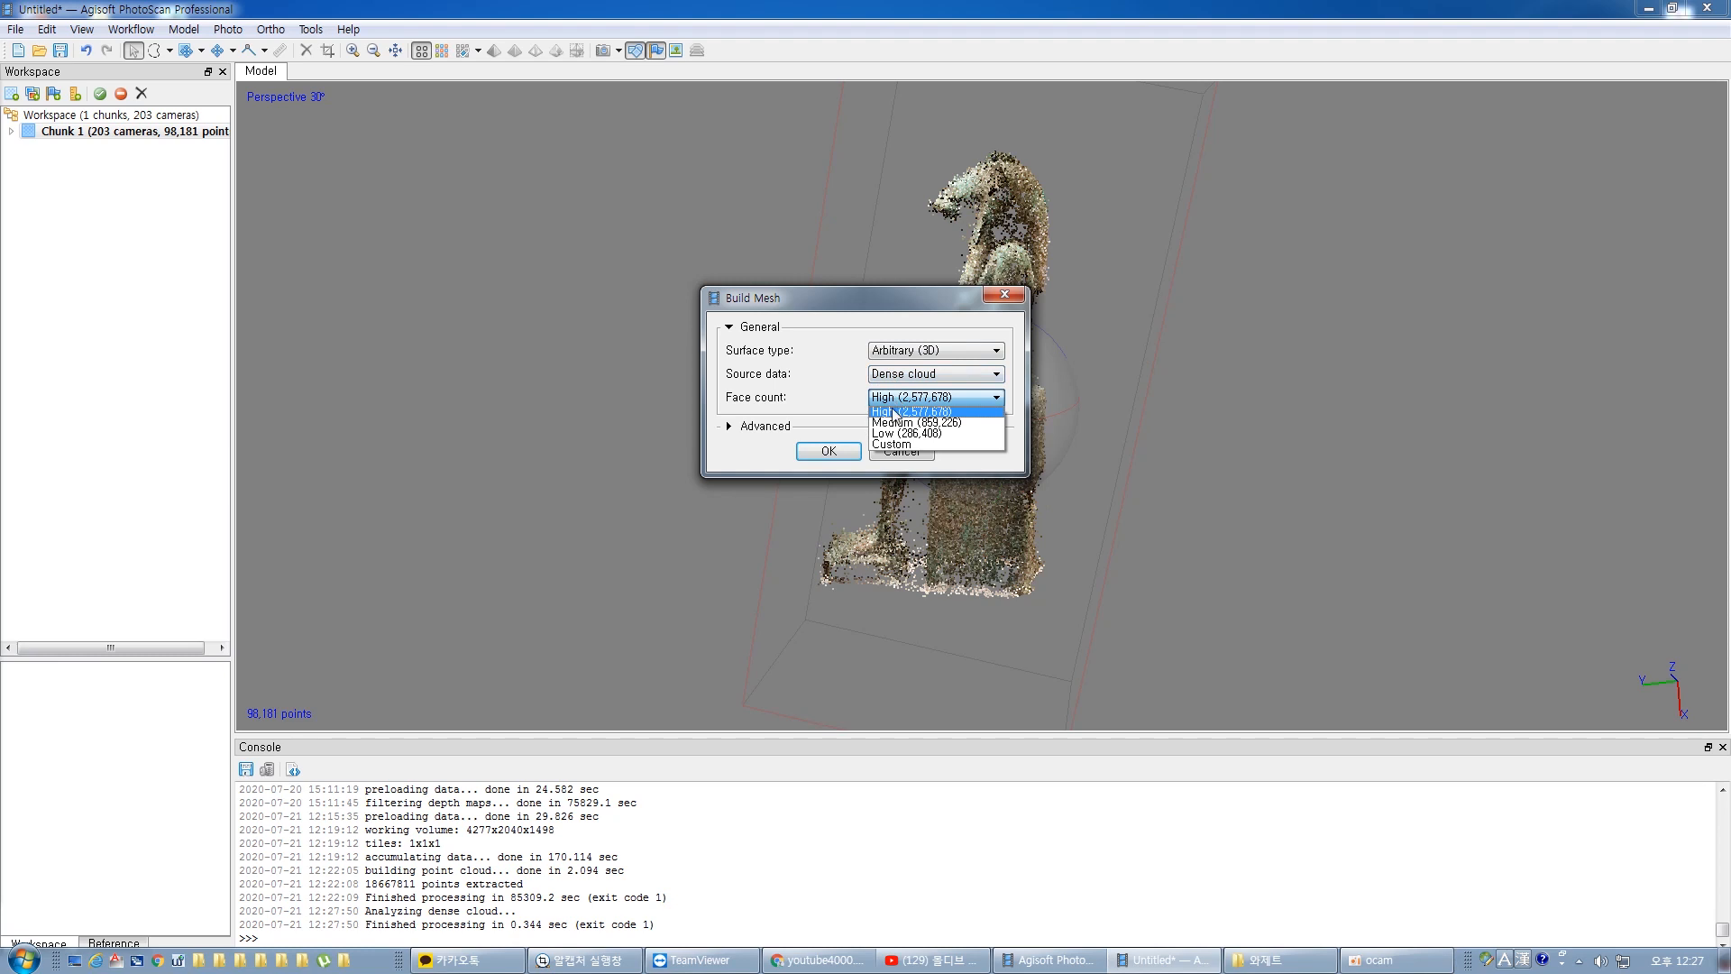
pyautogui.click(976, 408)
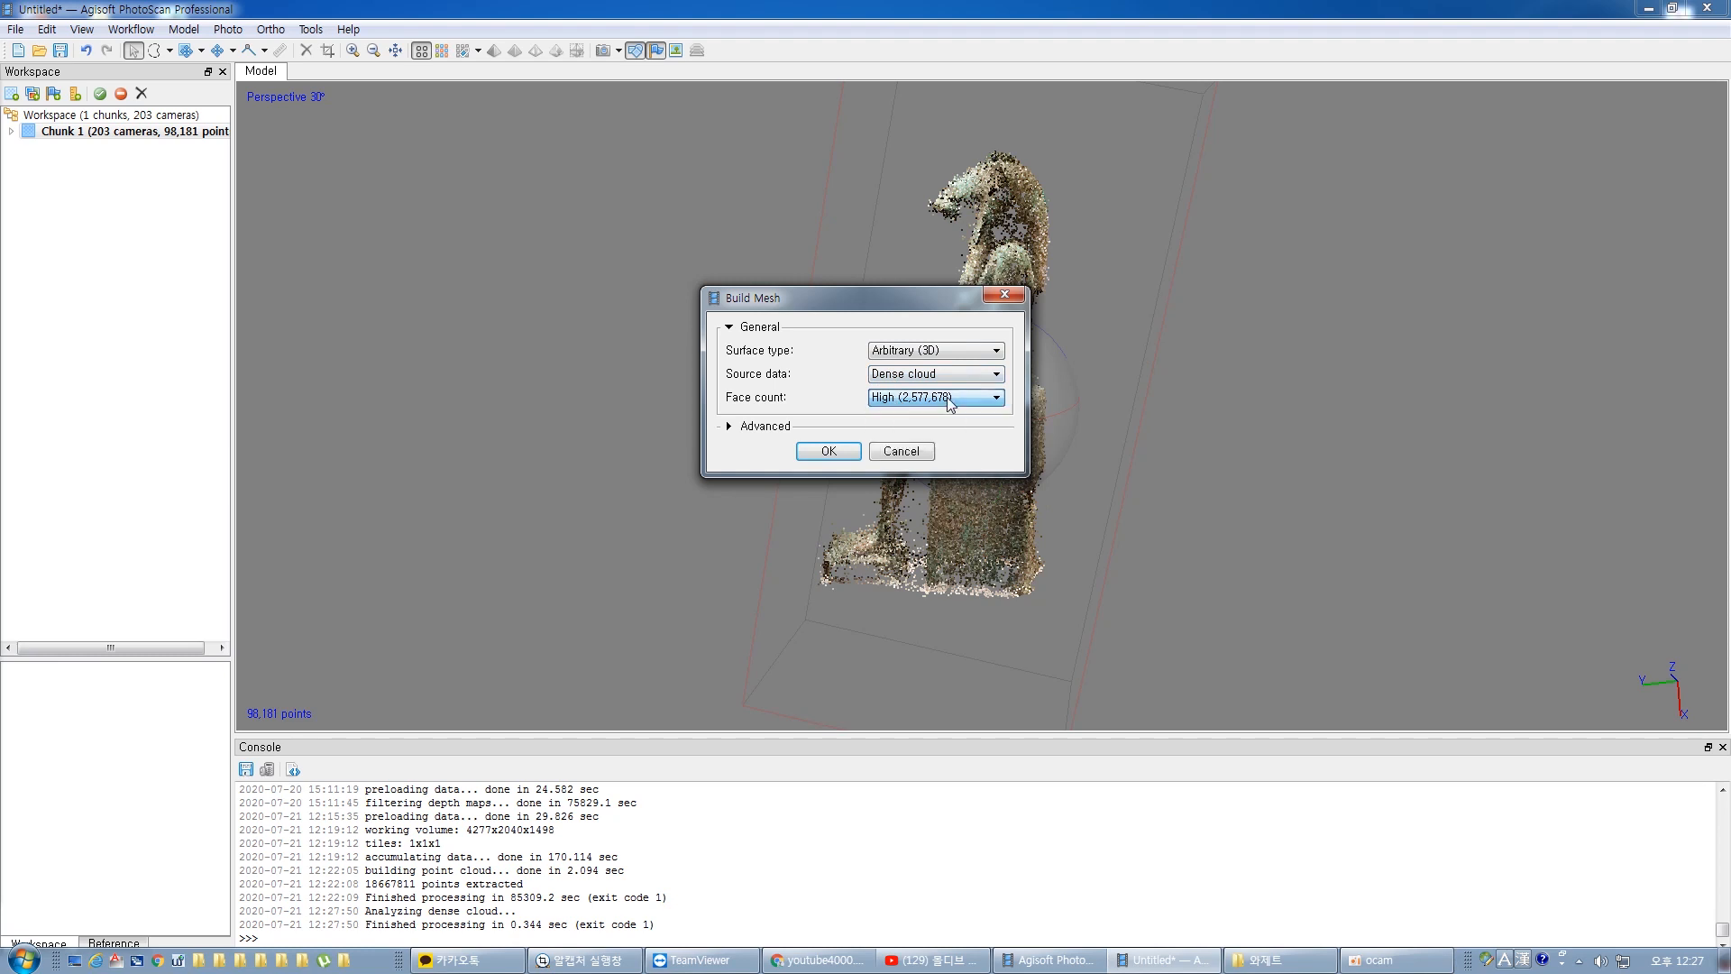
pyautogui.click(826, 451)
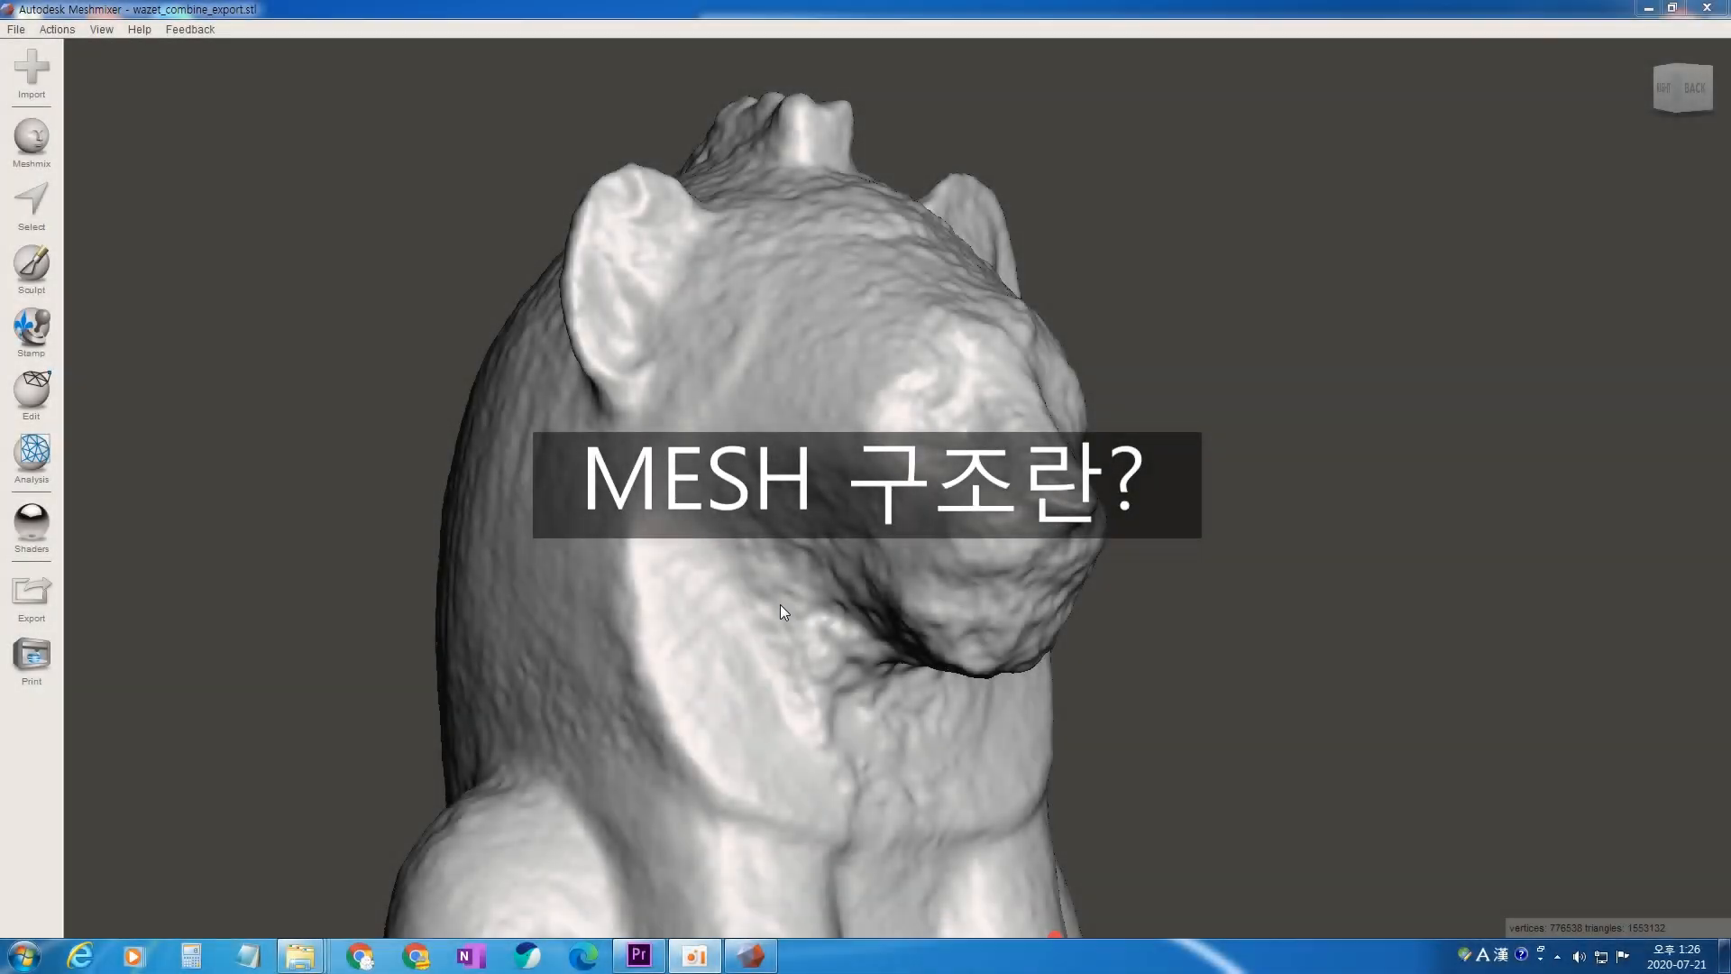
# Switch to Meshmixer and show the wireframe on the wazet_combine_export.stl model
pyautogui.moveTo(781, 612); pyautogui.dragTo(896, 608, button='right')
pyautogui.click(101, 29)
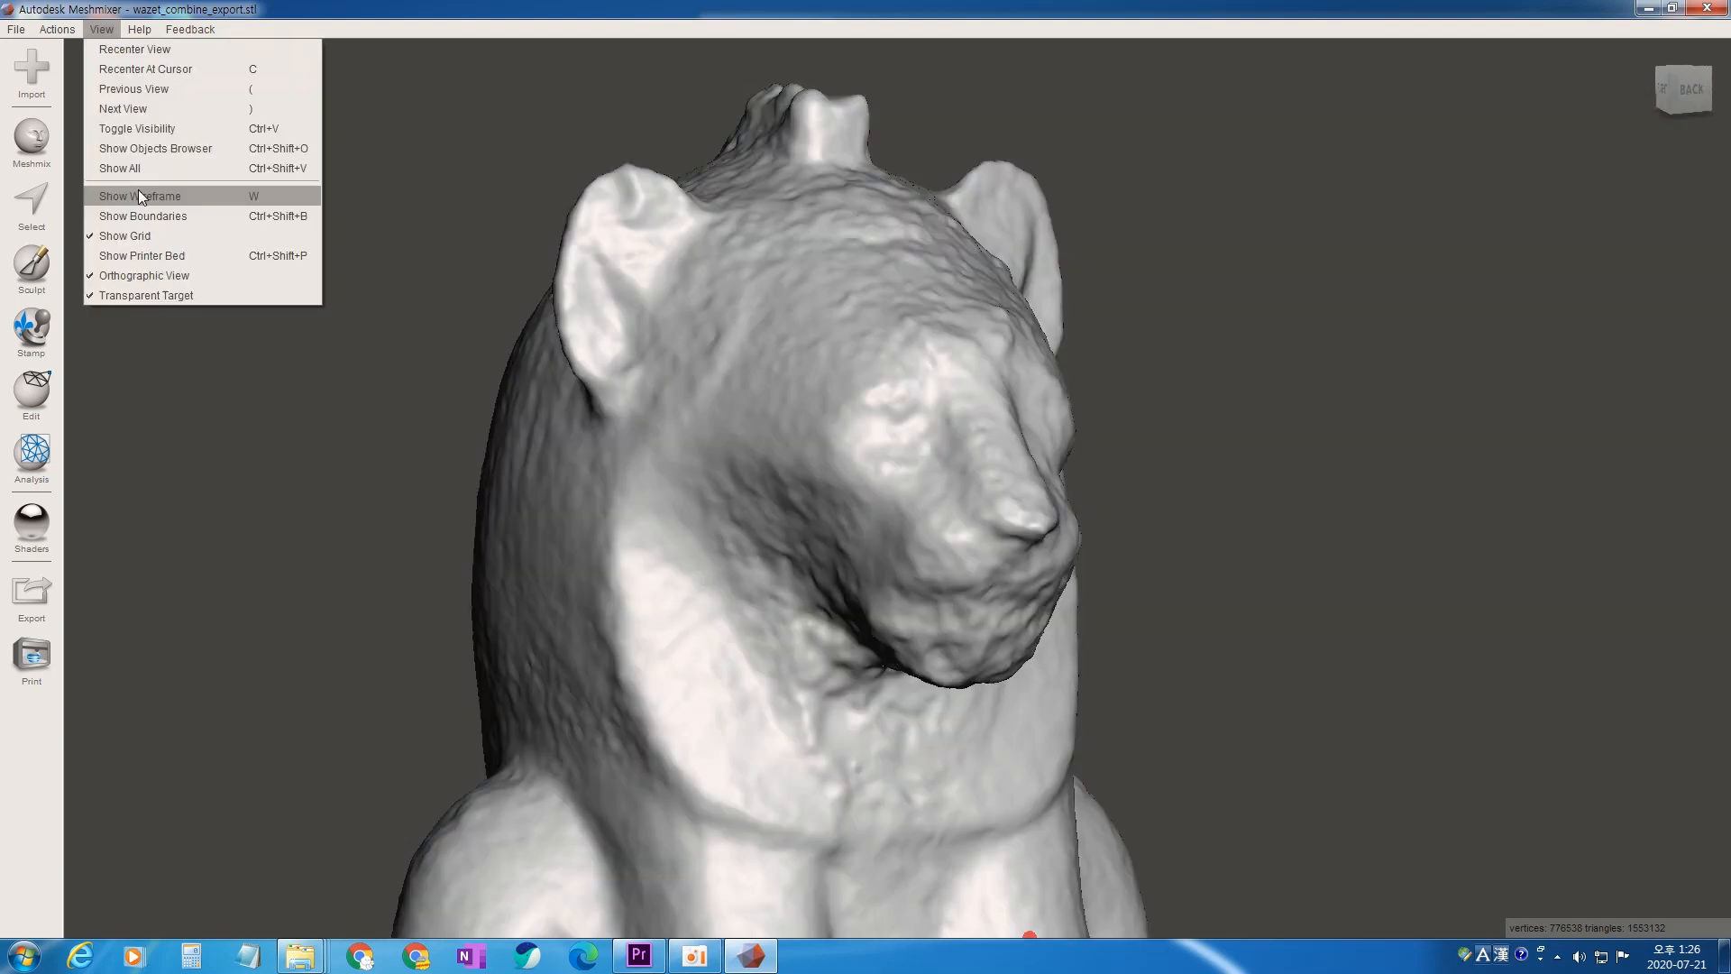
pyautogui.click(138, 189)
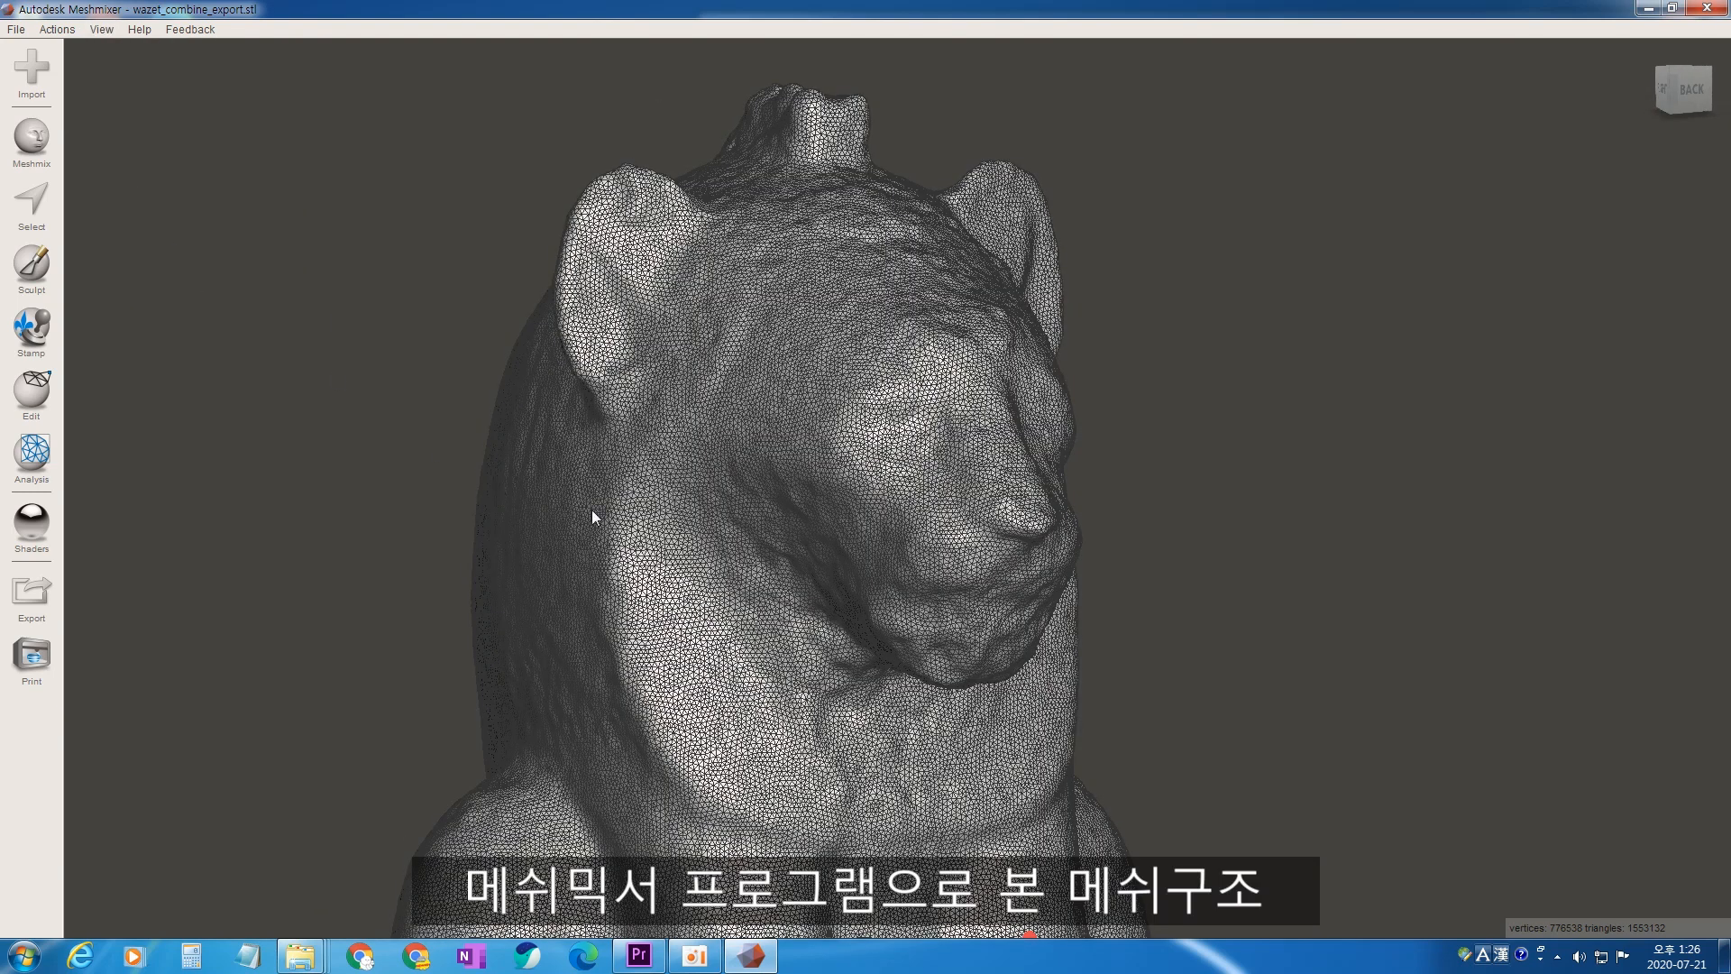
# Examine the triangle structure of the mesh up close around the statue's face and eye
pyautogui.scroll(5, 732, 532)
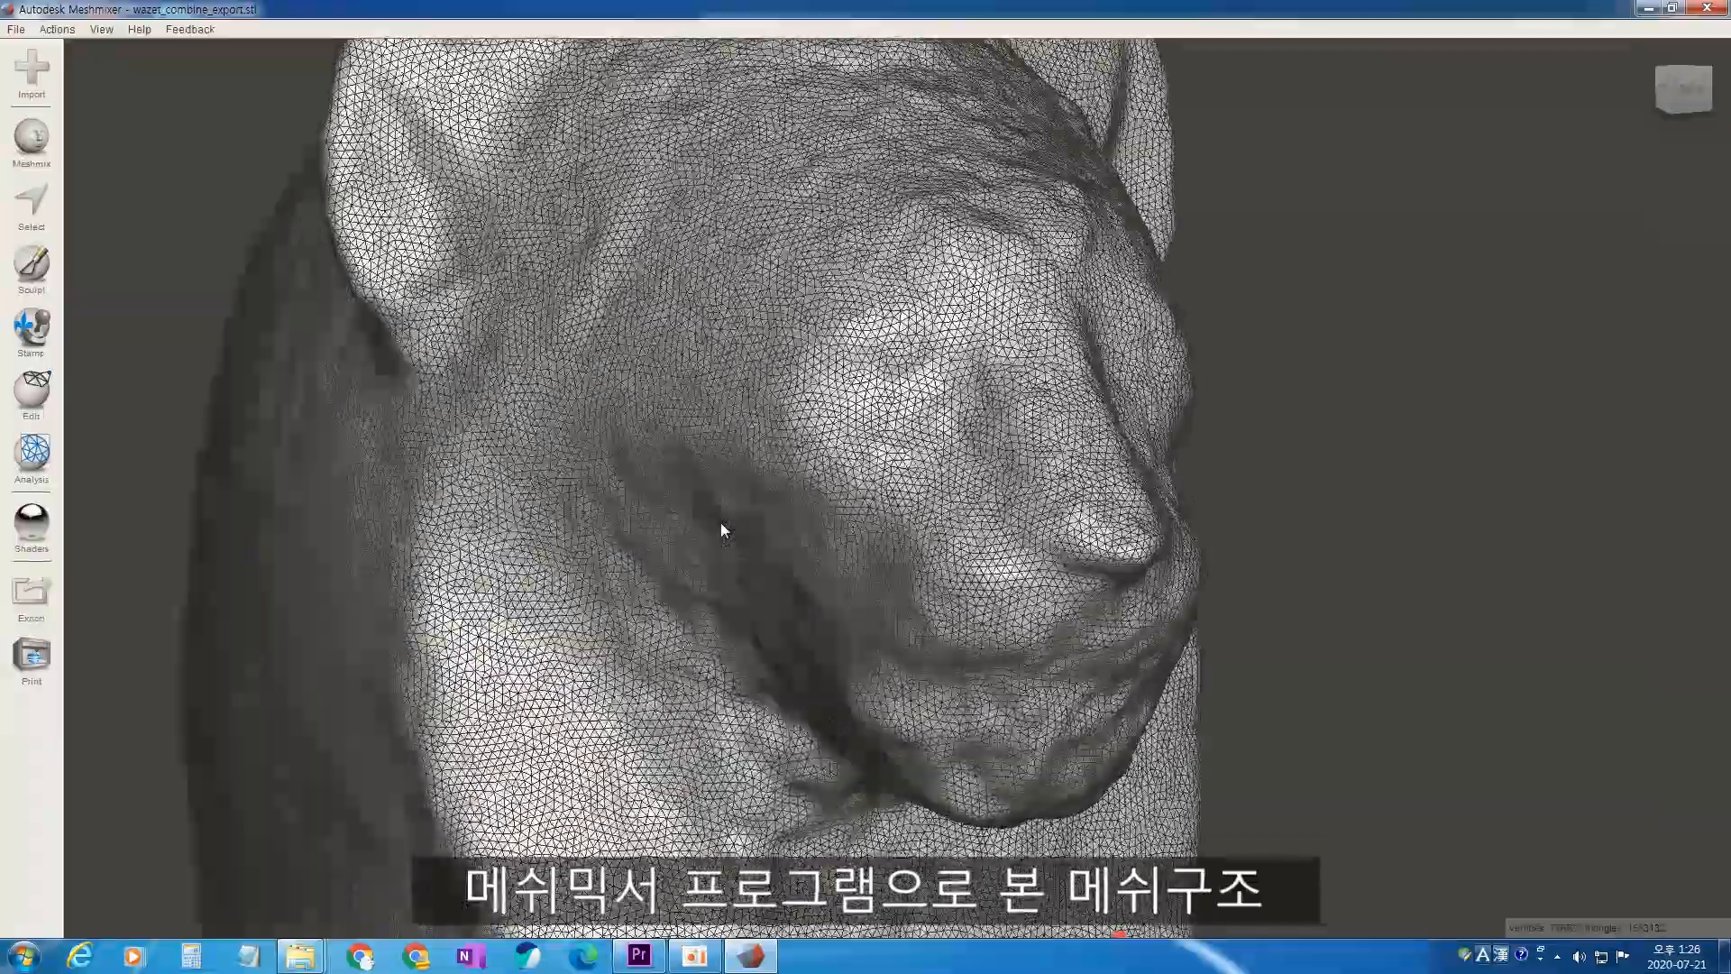
pyautogui.moveTo(717, 522)
pyautogui.mouseDown(button='right')
pyautogui.moveTo(935, 545)
pyautogui.moveTo(707, 538)
pyautogui.mouseUp(button='right')
pyautogui.moveTo(657, 471); pyautogui.dragTo(719, 507, button='right')
pyautogui.moveTo(719, 504); pyautogui.dragTo(779, 638, button='middle')
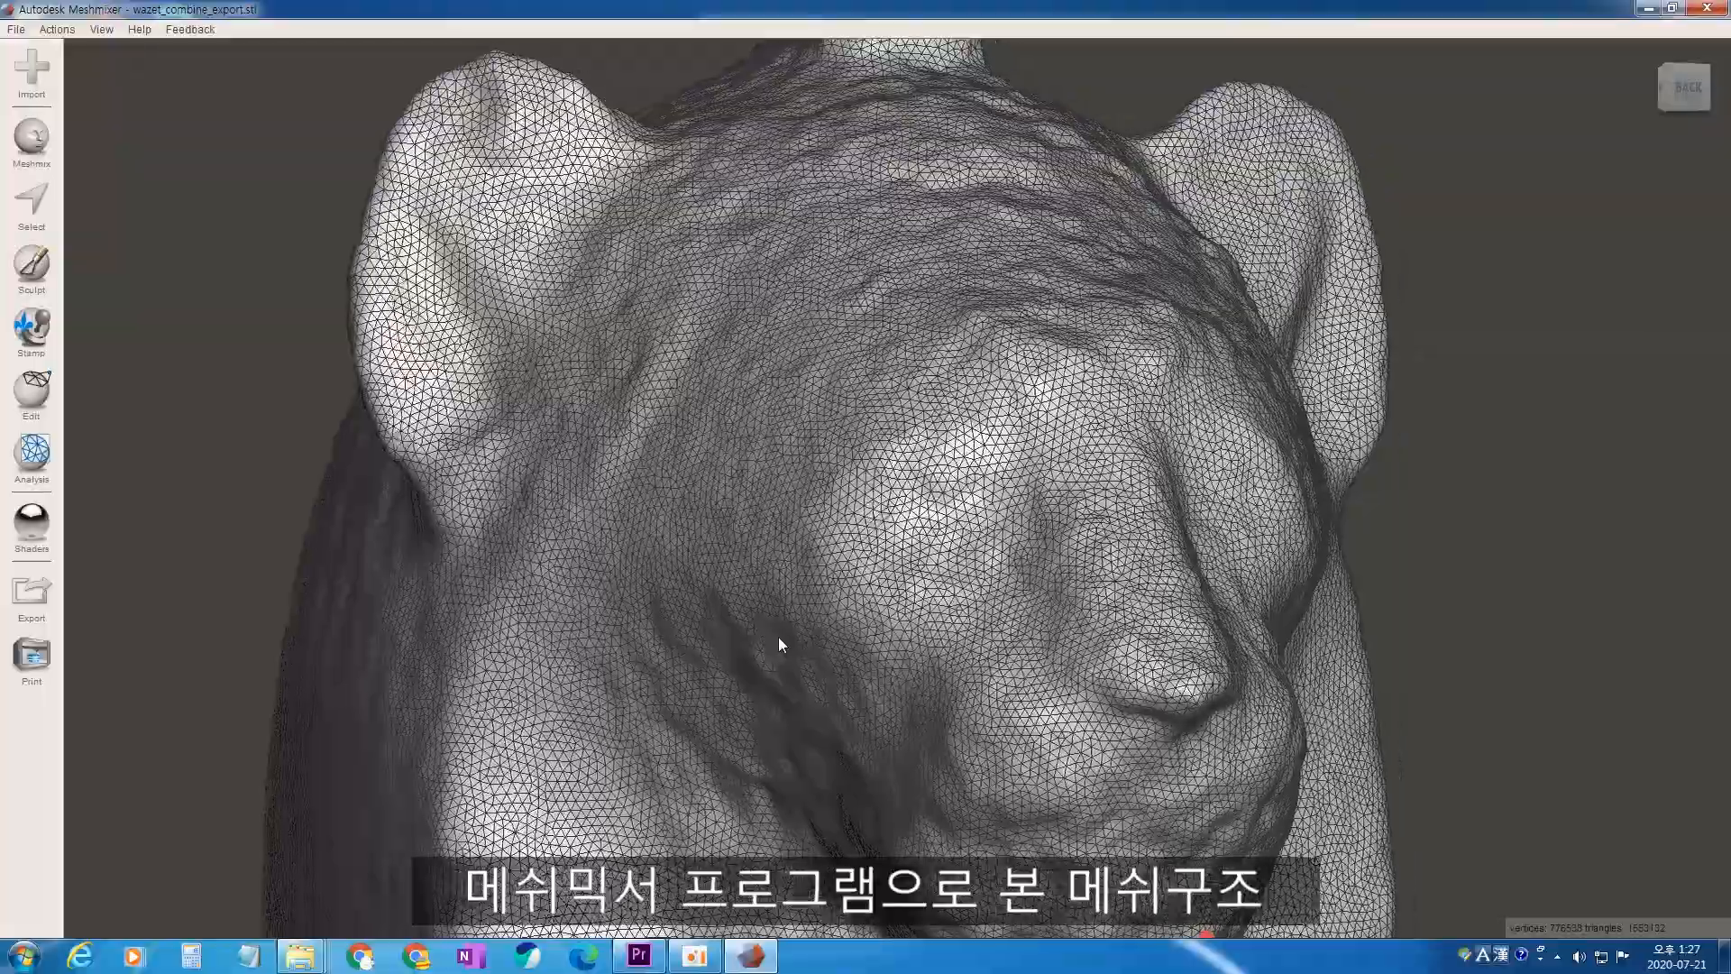
pyautogui.scroll(10, 781, 642)
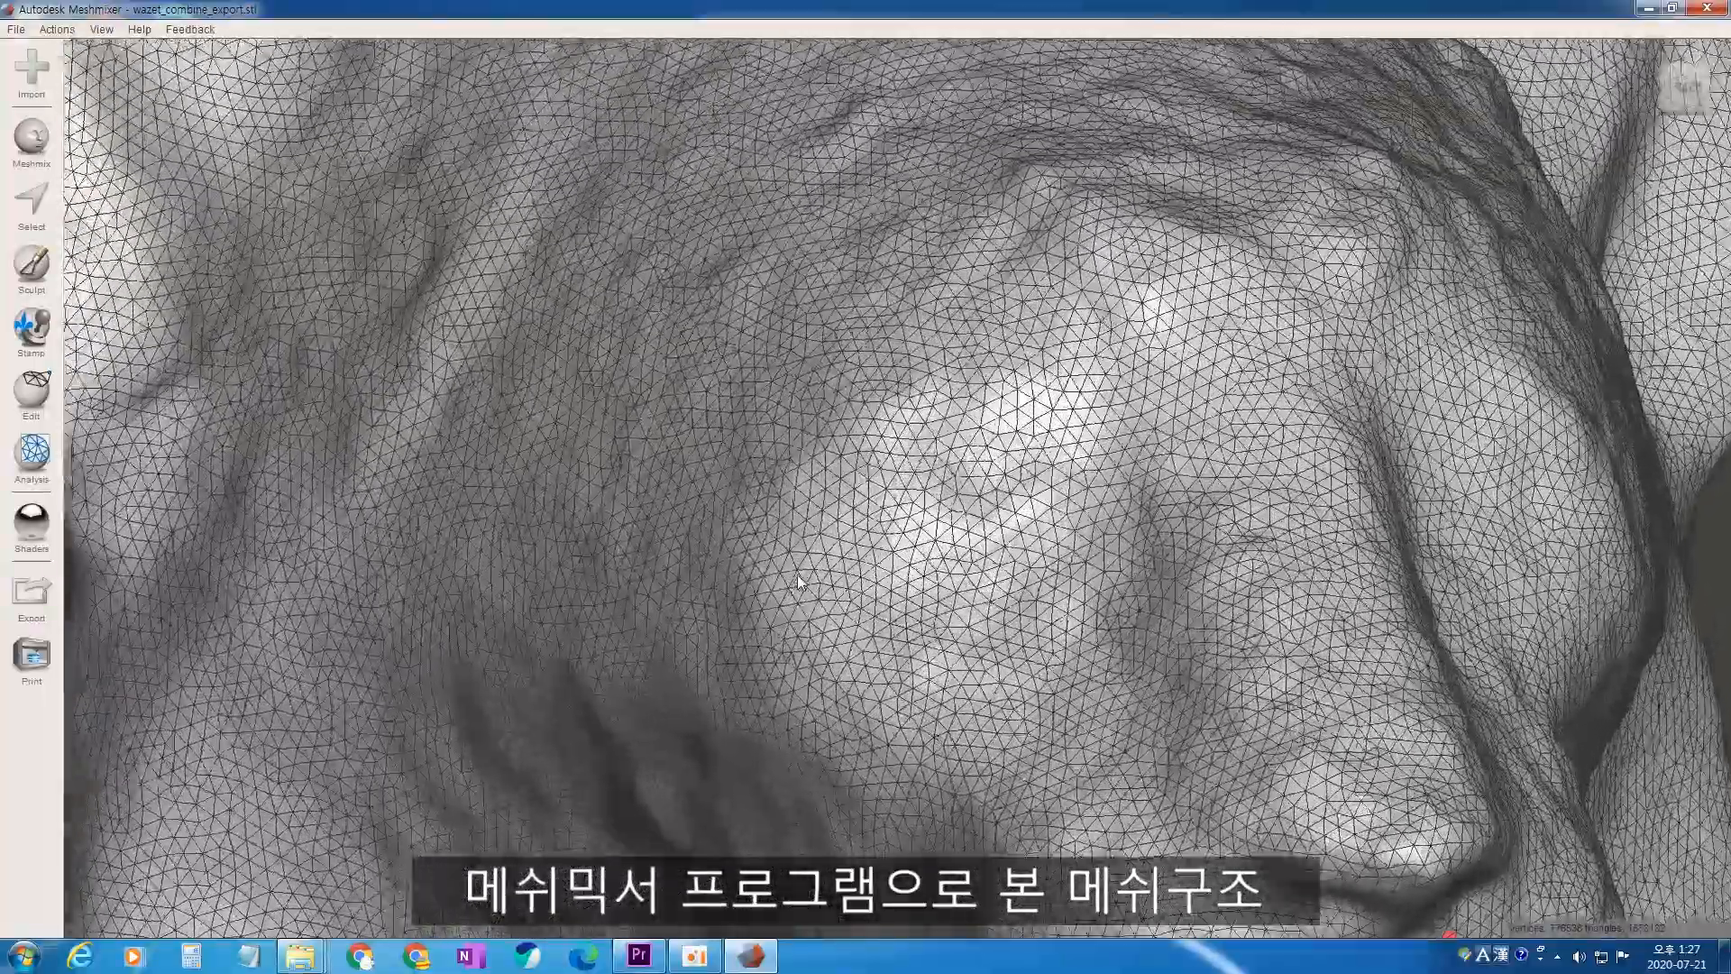
pyautogui.scroll(4, 797, 575)
pyautogui.scroll(4, 845, 552)
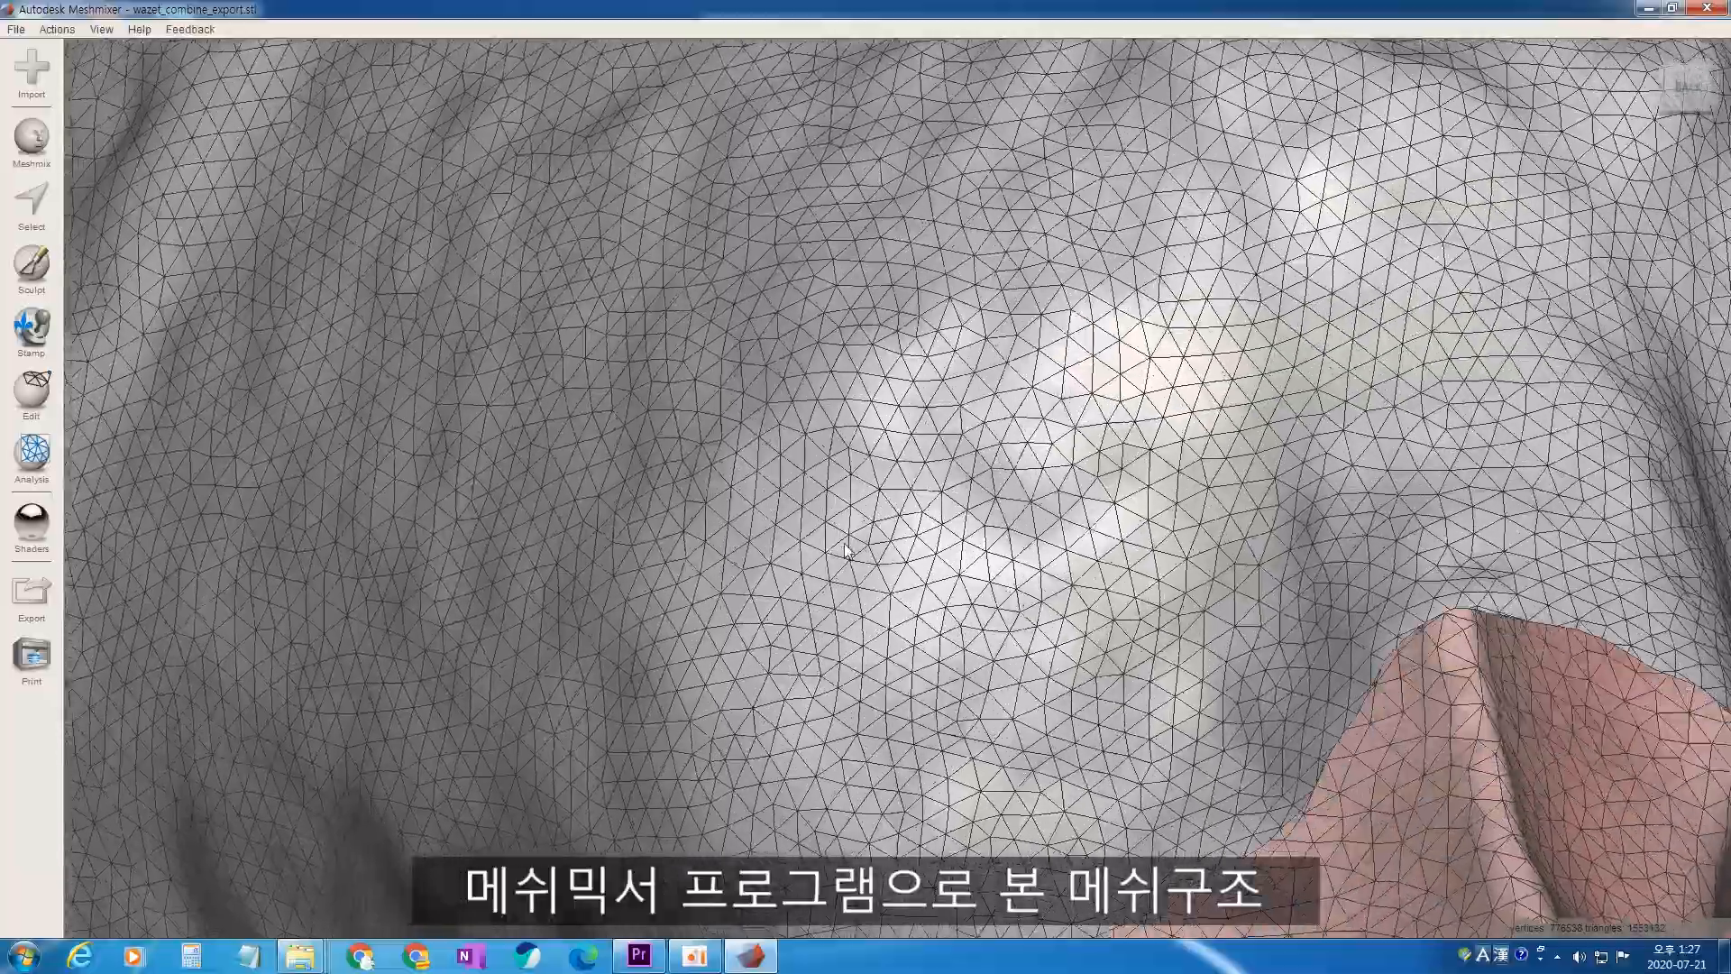
pyautogui.scroll(5, 848, 550)
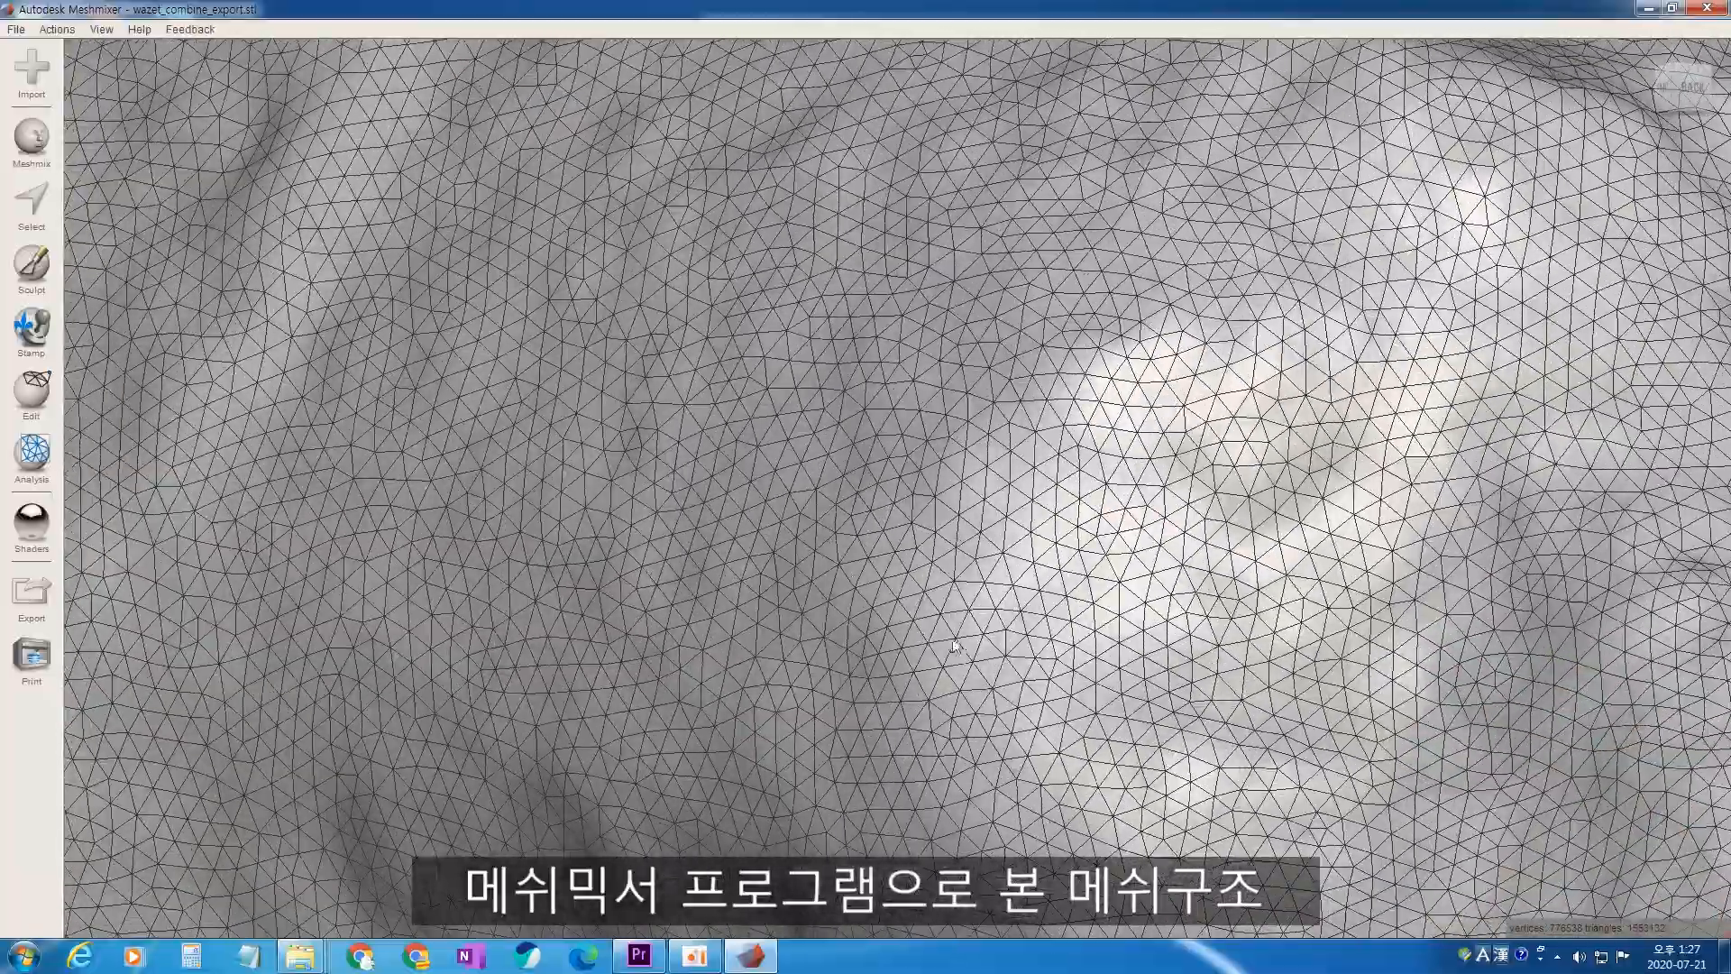
pyautogui.moveTo(953, 641)
pyautogui.mouseDown(button='right')
pyautogui.moveTo(1116, 685)
pyautogui.moveTo(980, 581)
pyautogui.moveTo(891, 407)
pyautogui.mouseUp(button='right')
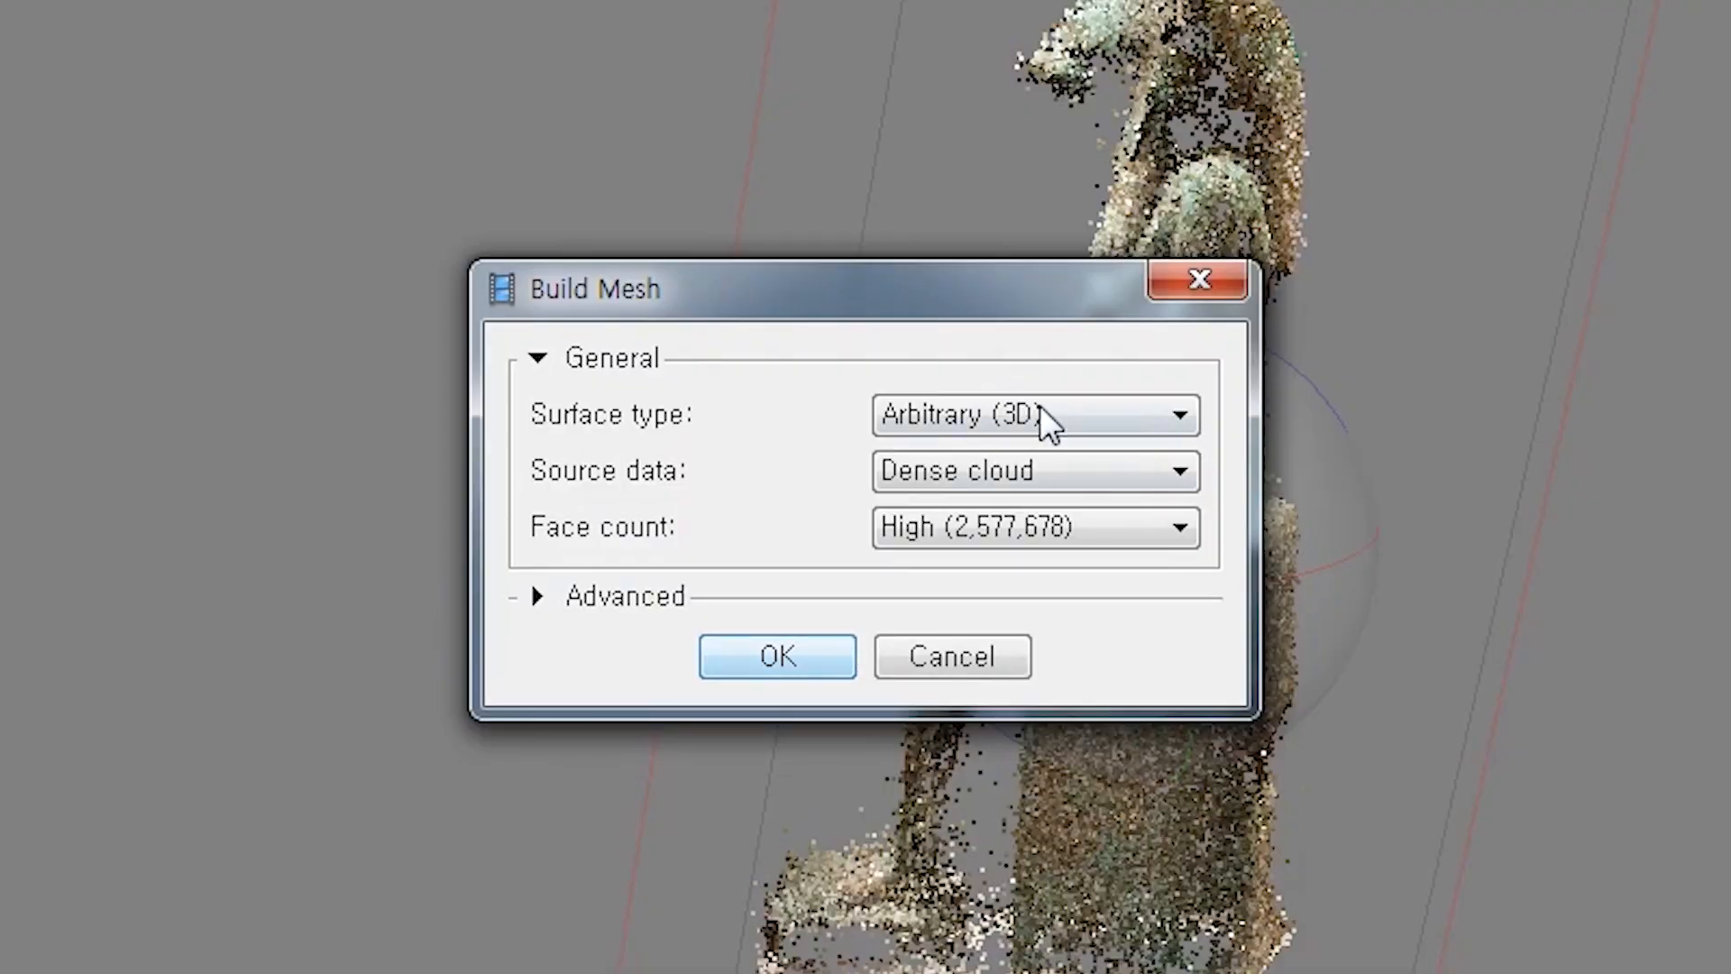
# In PhotoScan, keep Dense cloud as the source data and High as the face count, and run the mesh build
pyautogui.click(1015, 468)
pyautogui.click(1015, 468)
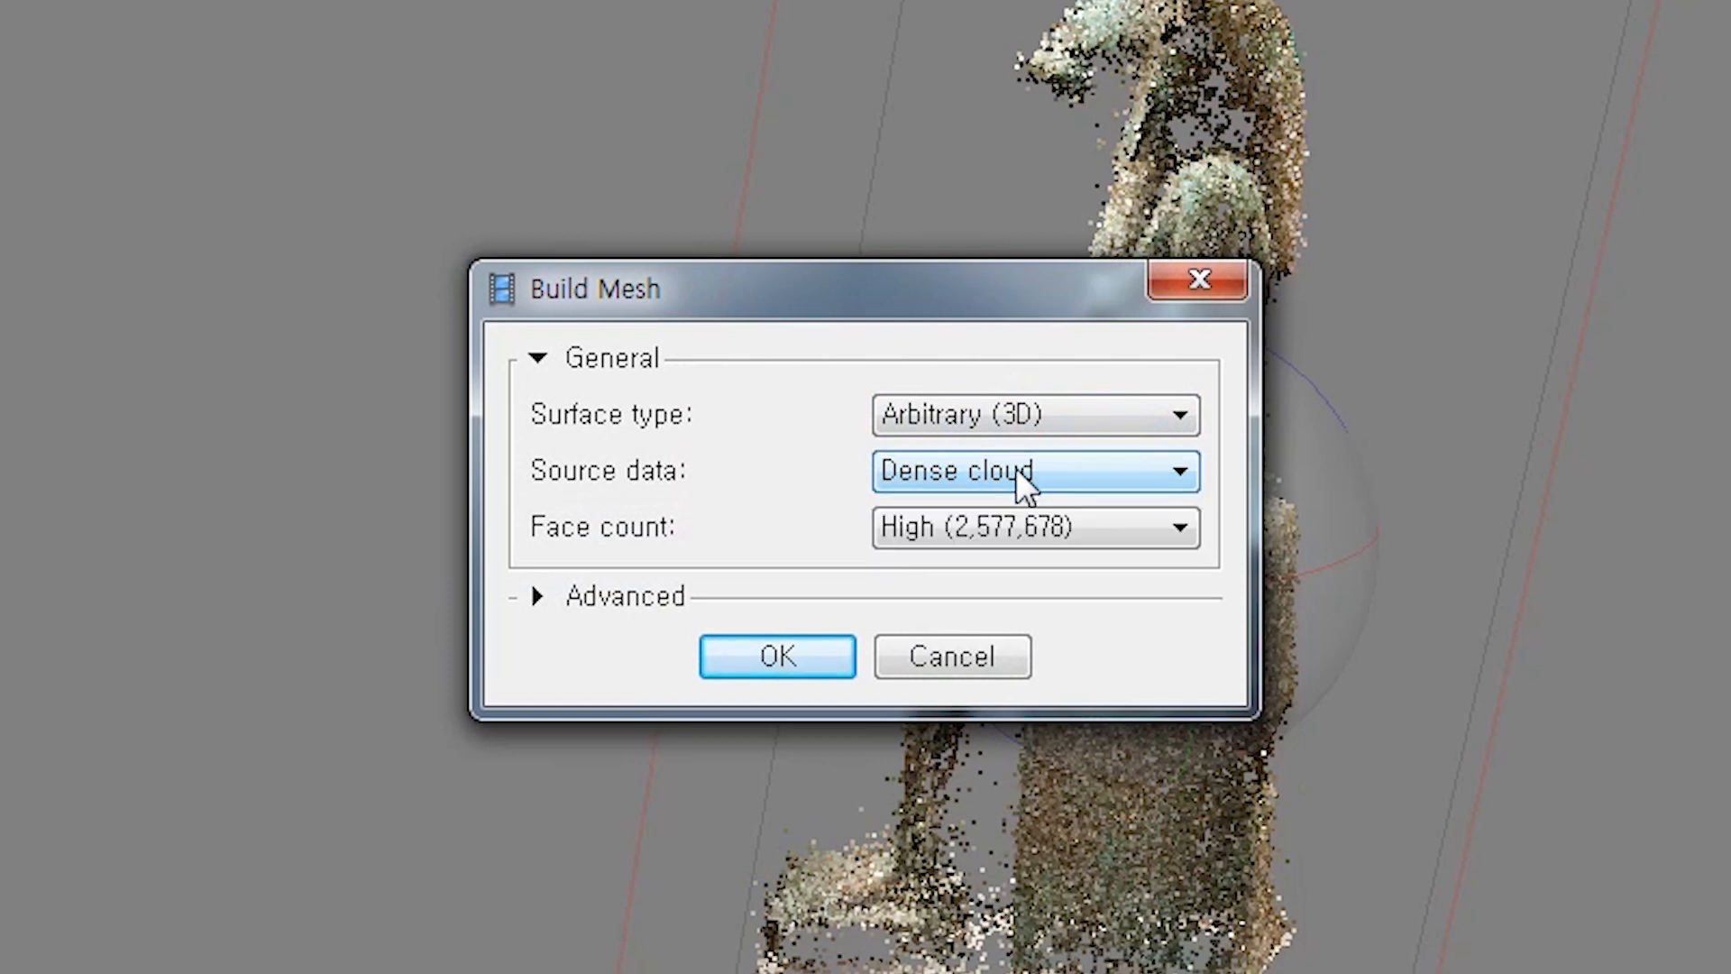
pyautogui.click(938, 525)
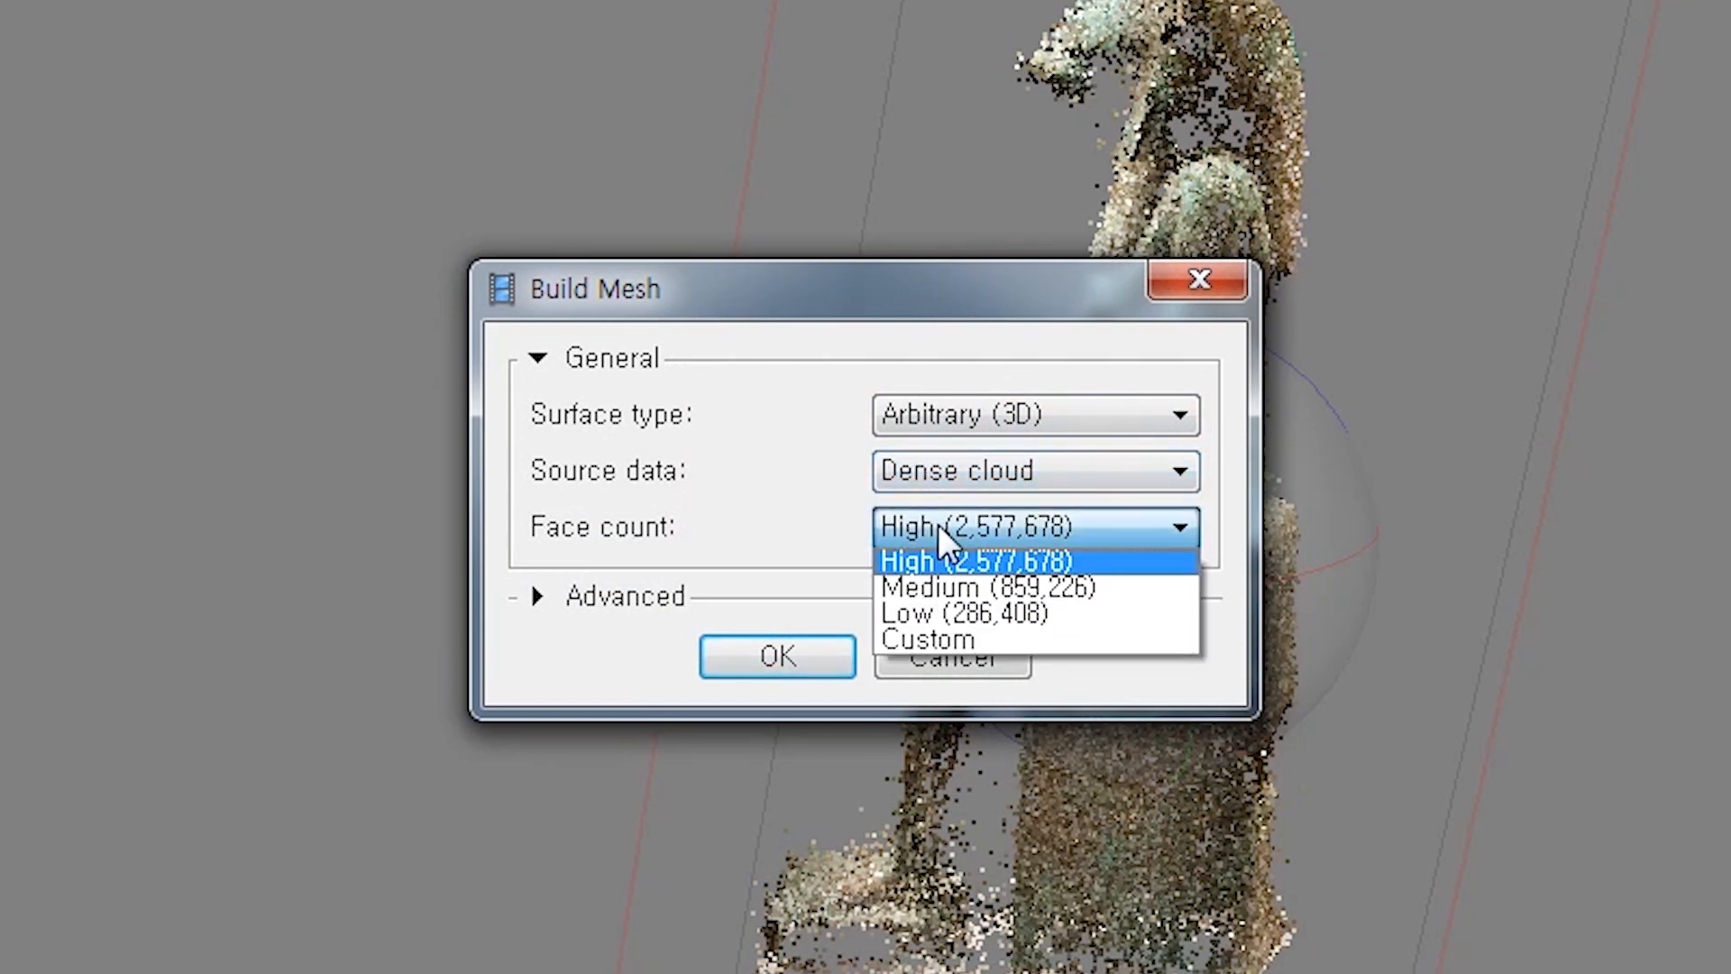
pyautogui.click(1063, 526)
pyautogui.click(750, 658)
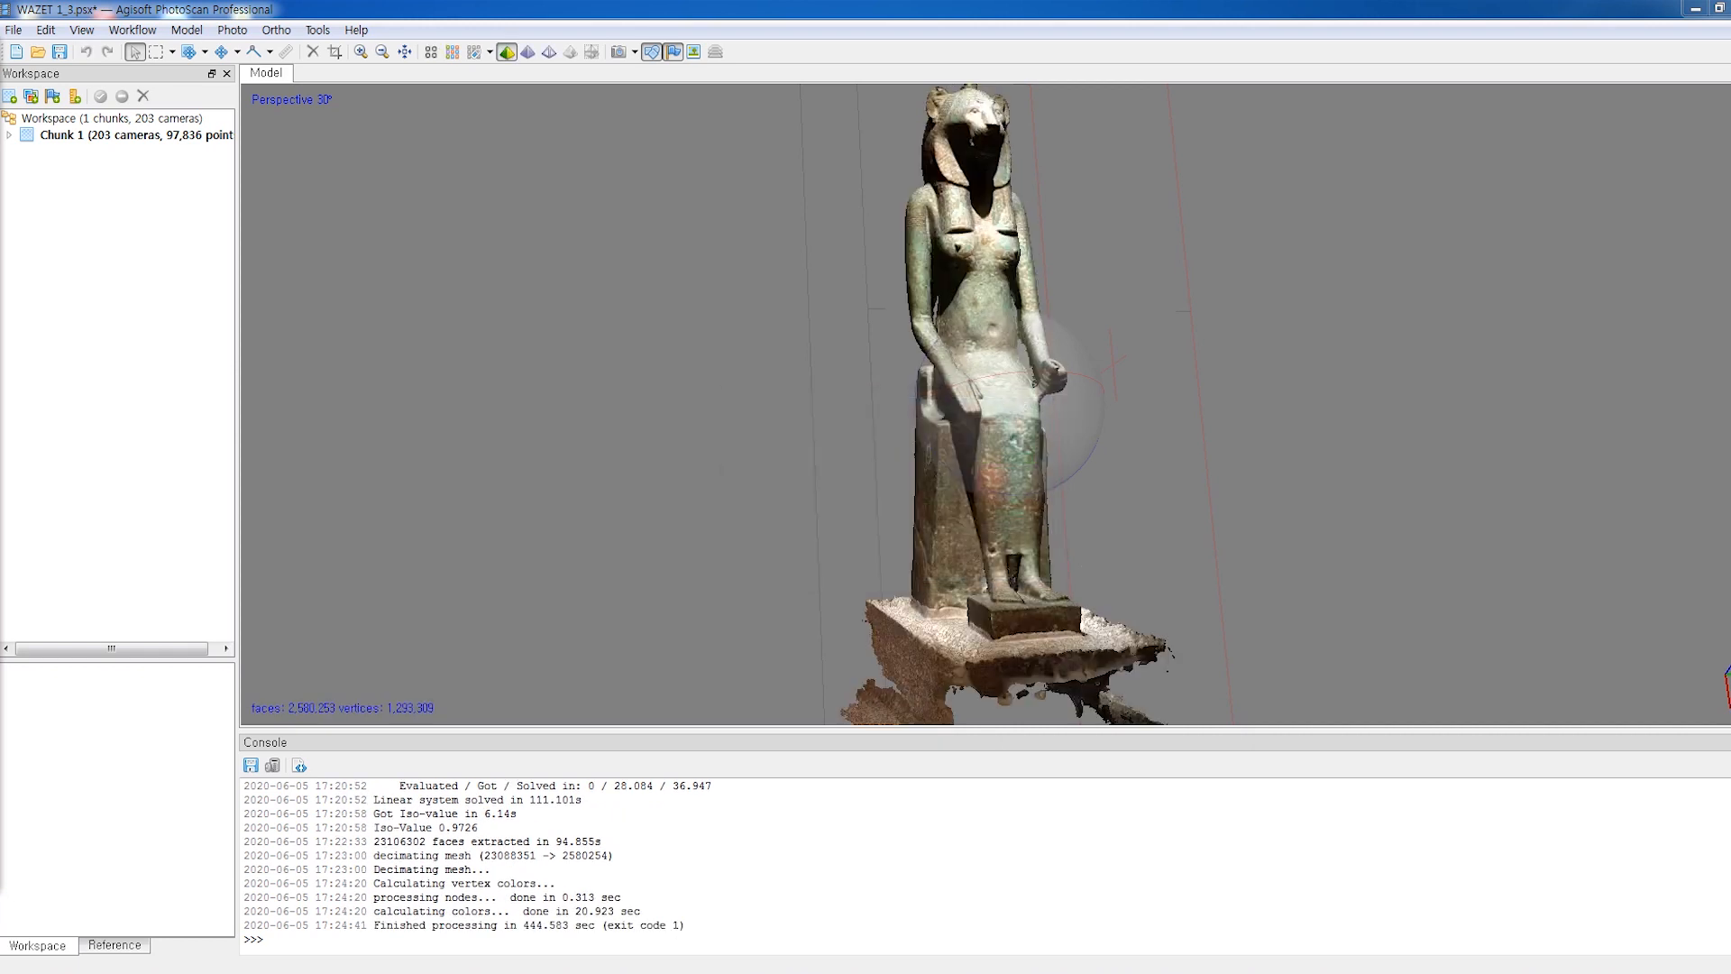
# Delete the ragged mesh below the top surface of the statue's base with a rectangle selection, and return to navigation mode
pyautogui.scroll(-5, 757, 442)
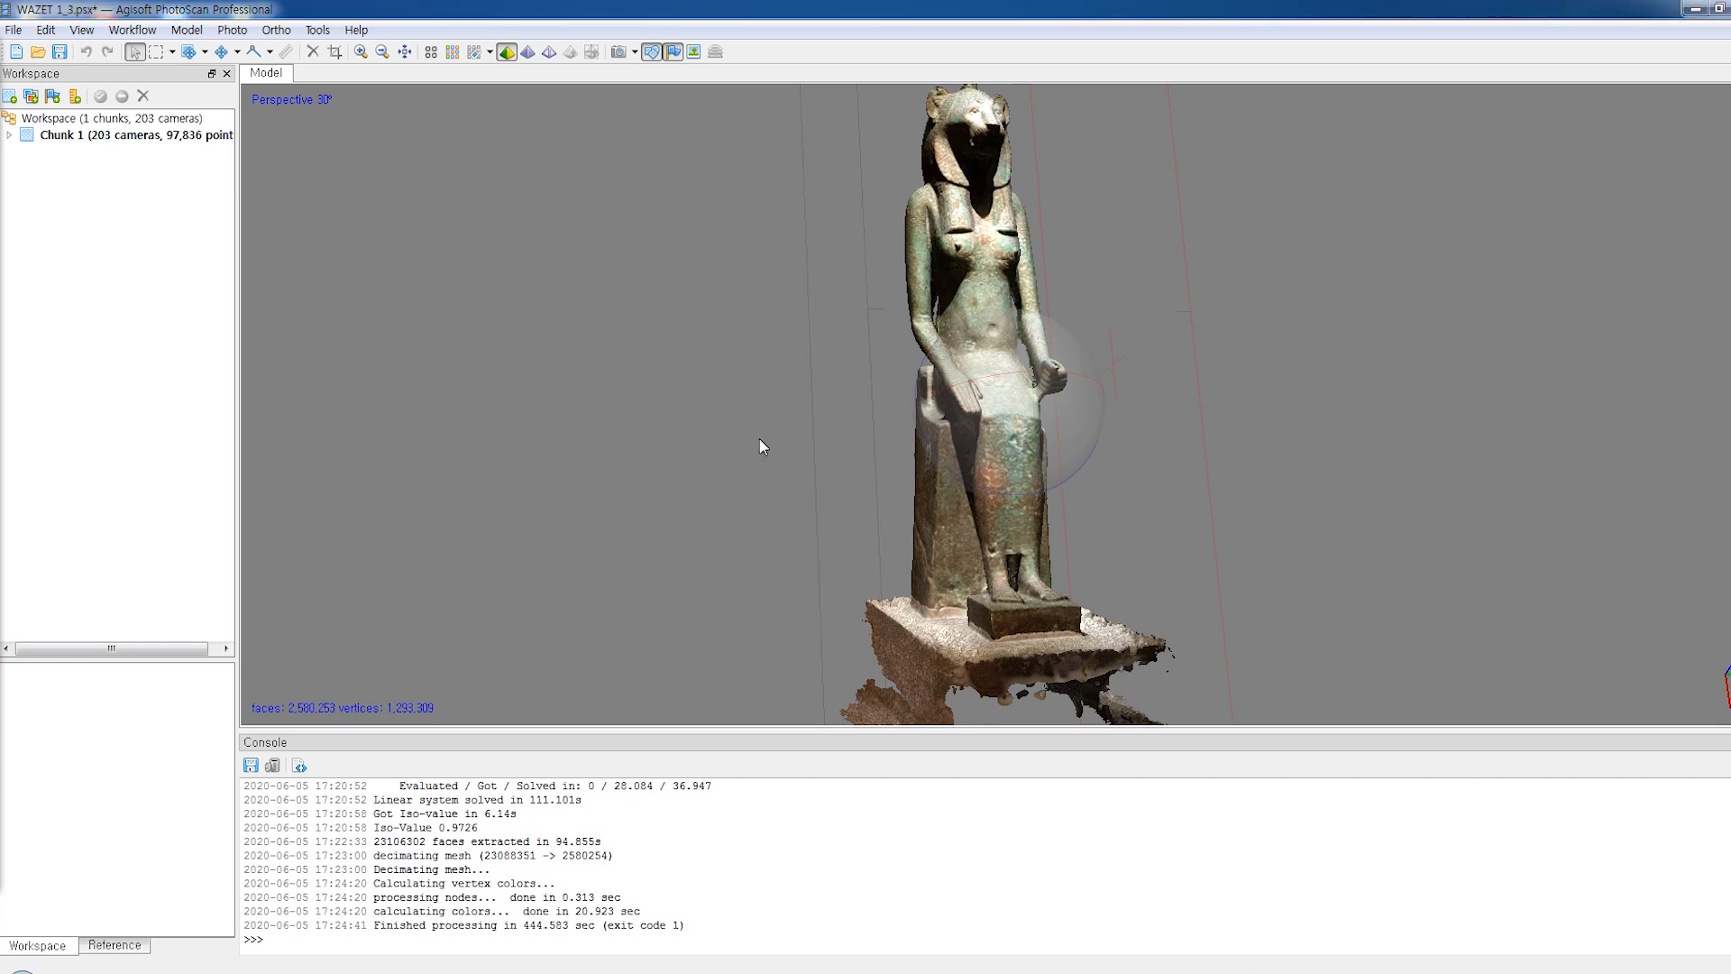
pyautogui.moveTo(1078, 445); pyautogui.dragTo(1020, 251)
pyautogui.scroll(3, 1014, 225)
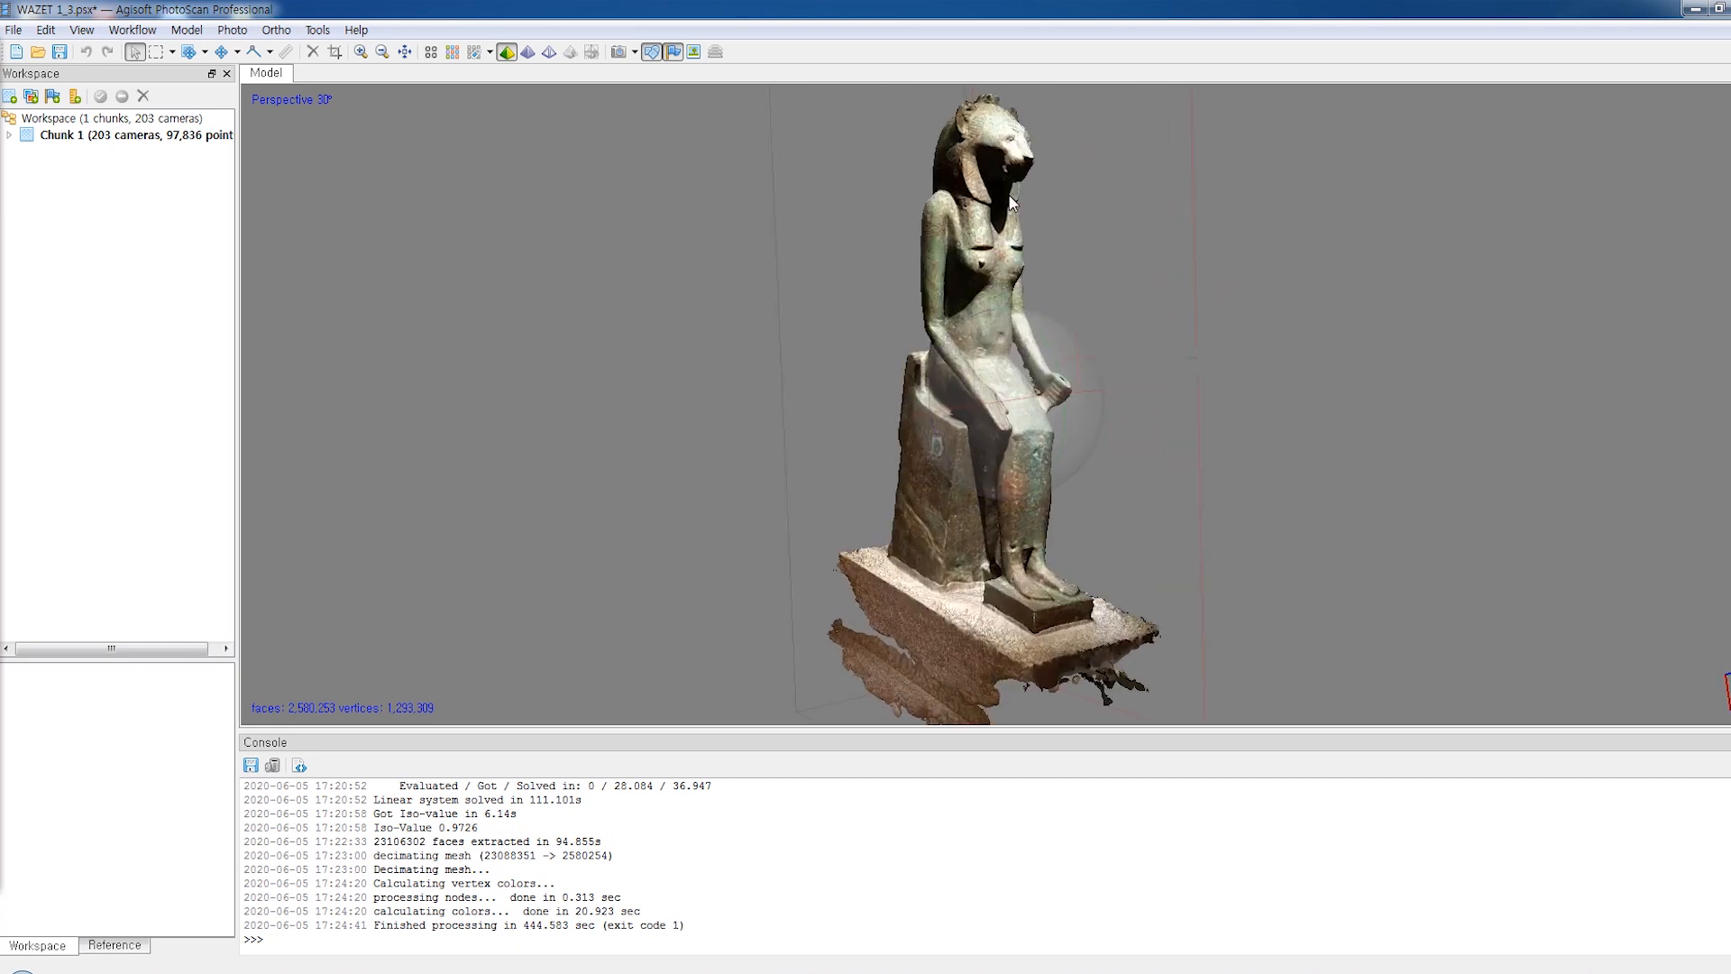
pyautogui.scroll(5, 1010, 203)
pyautogui.moveTo(1012, 272); pyautogui.dragTo(1072, 604, button='middle')
pyautogui.moveTo(1072, 603); pyautogui.dragTo(847, 386)
pyautogui.moveTo(1014, 433); pyautogui.dragTo(1112, 426)
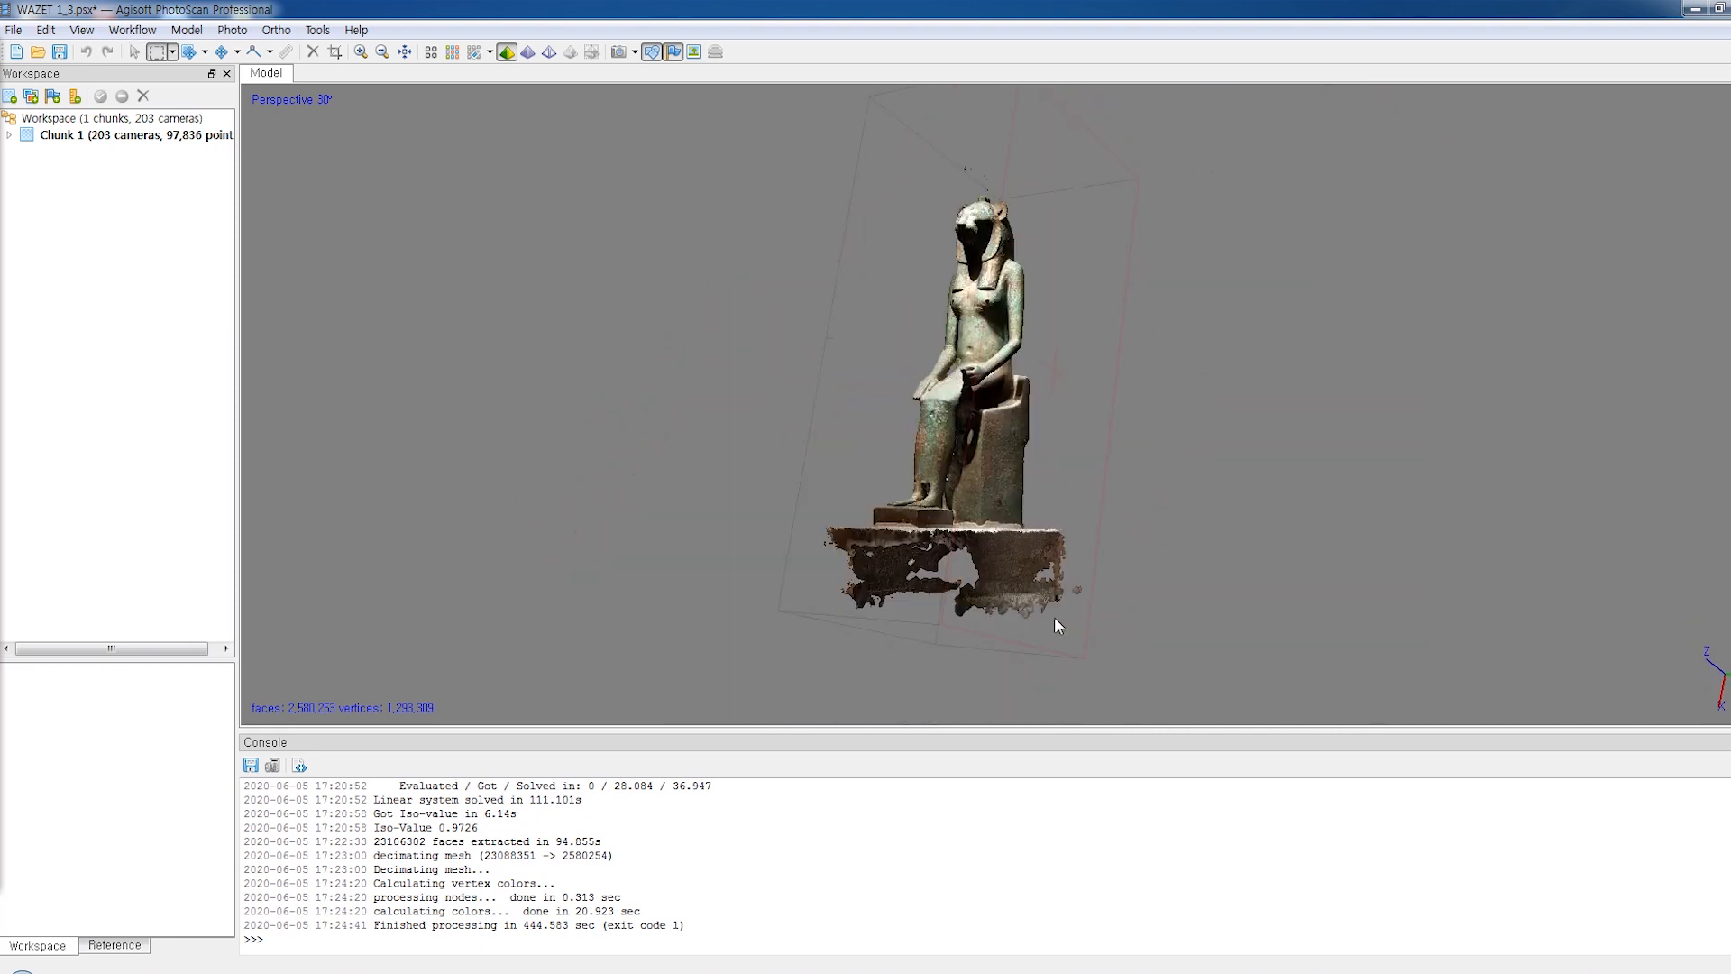
pyautogui.moveTo(1167, 664); pyautogui.dragTo(789, 533)
pyautogui.press('Delete')
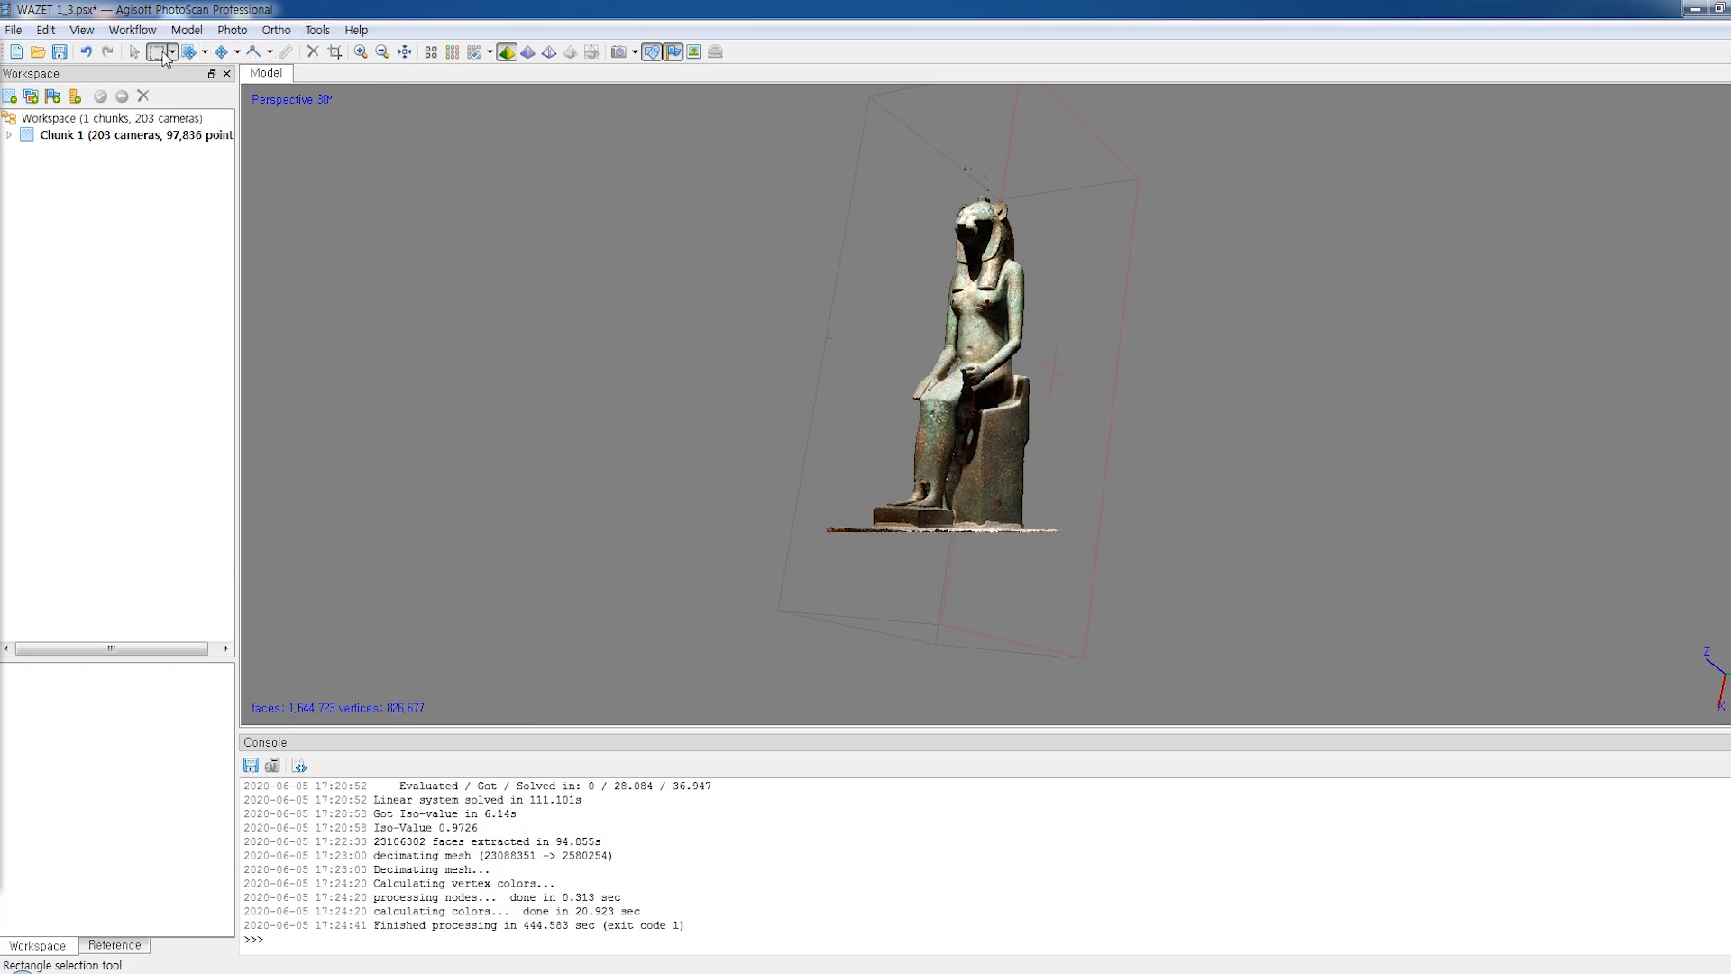
pyautogui.click(135, 52)
pyautogui.moveTo(1045, 340); pyautogui.dragTo(1042, 339)
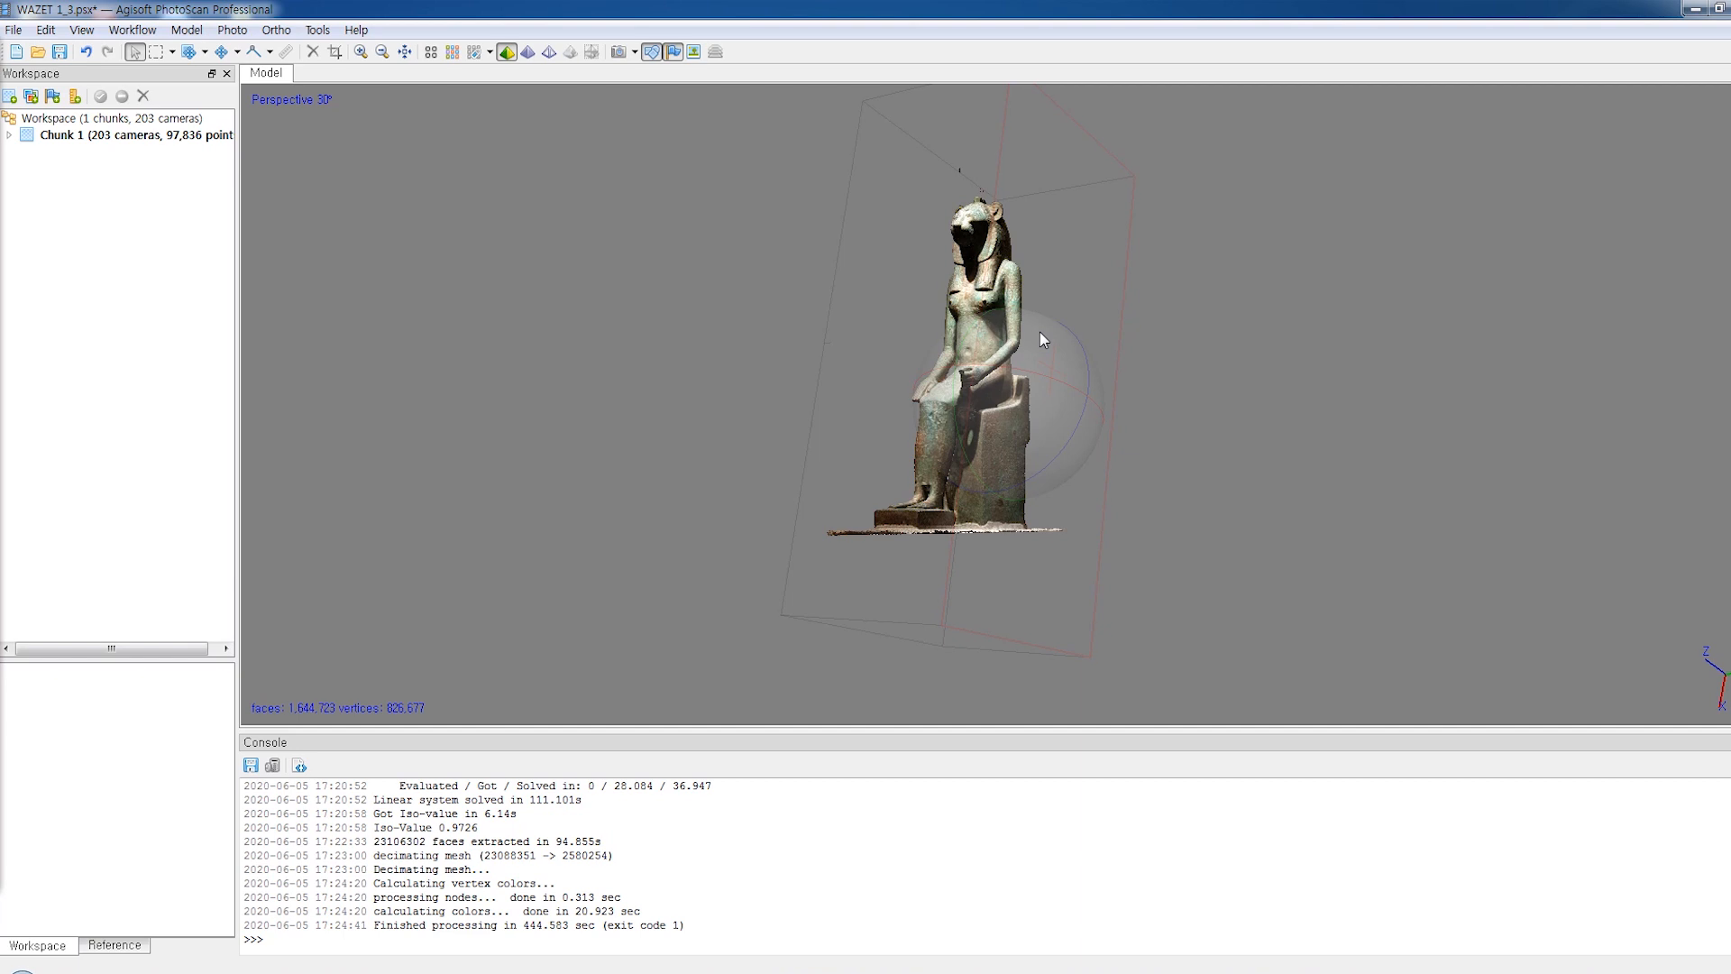
# Export the trimmed statue model in STL format with the file name wazet
pyautogui.click(14, 30)
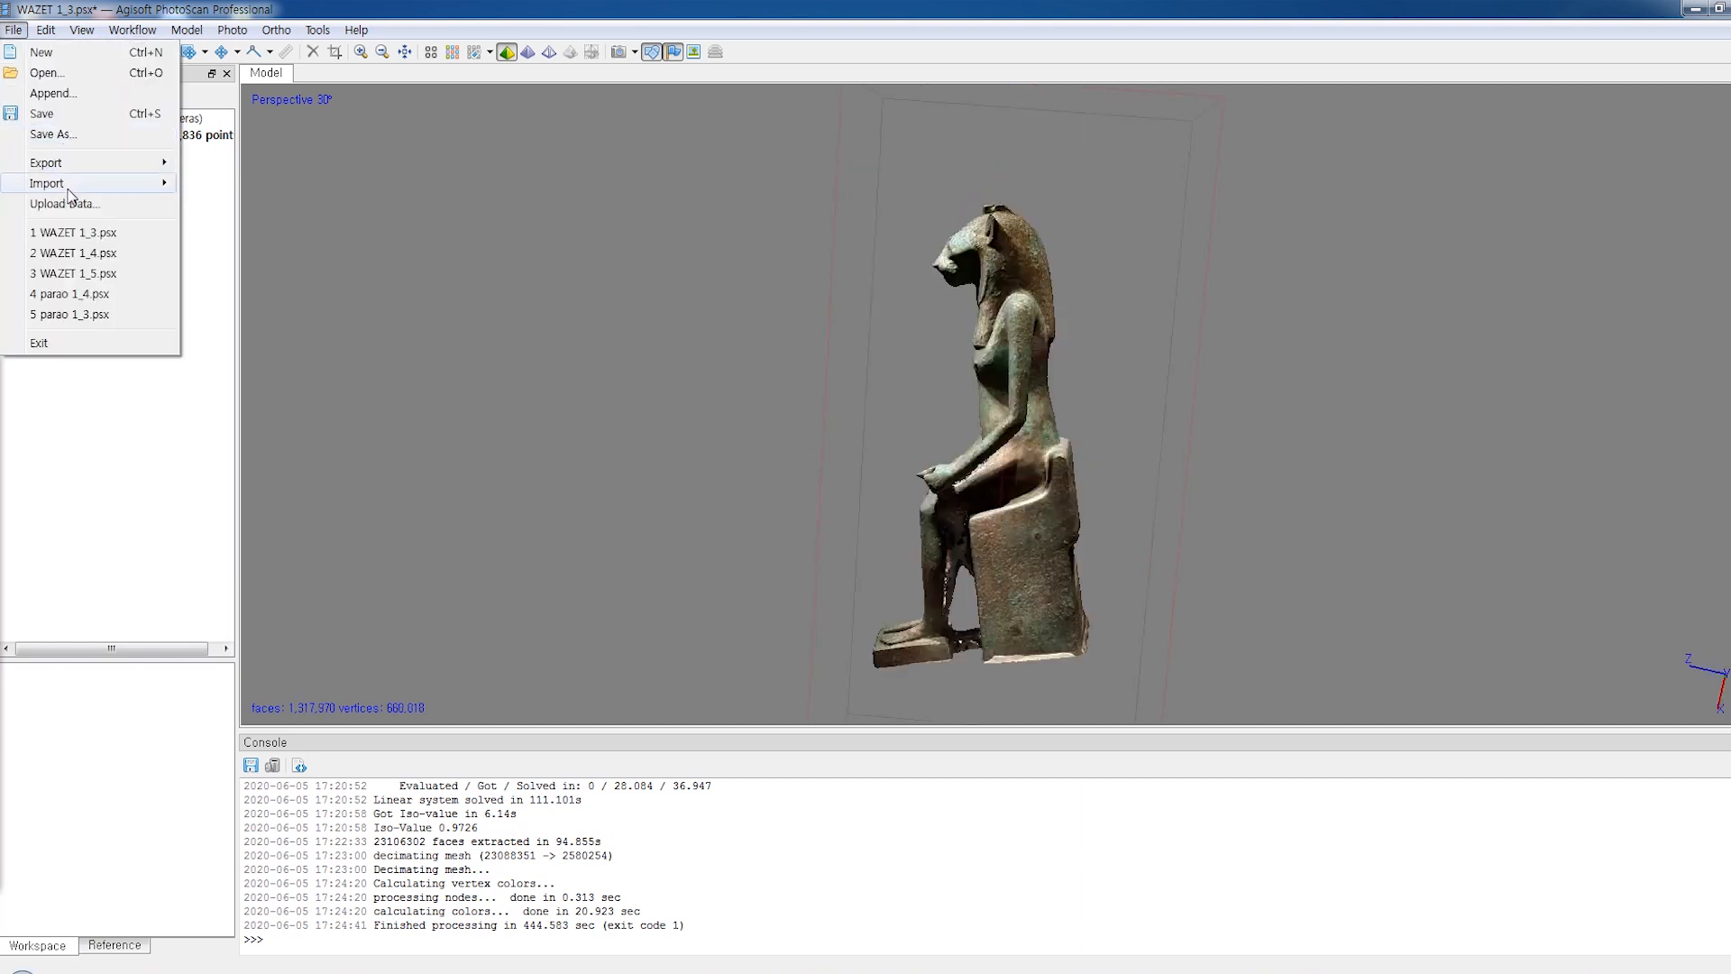
pyautogui.moveTo(69, 183)
pyautogui.moveTo(144, 339)
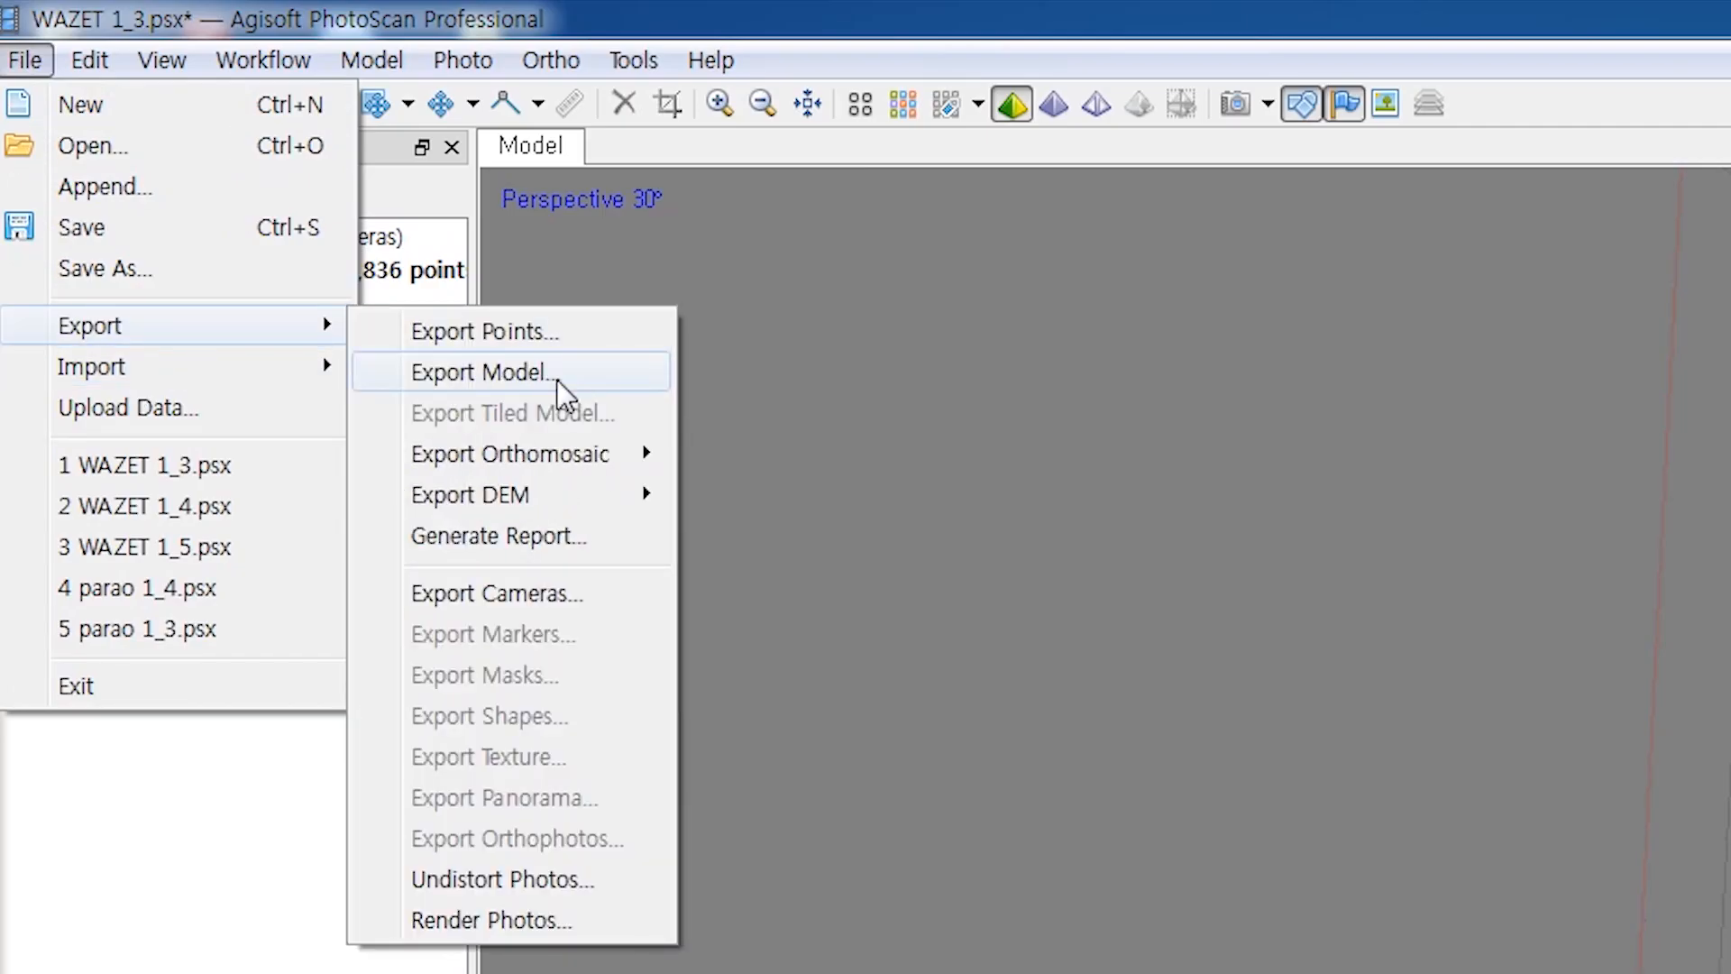
pyautogui.click(557, 375)
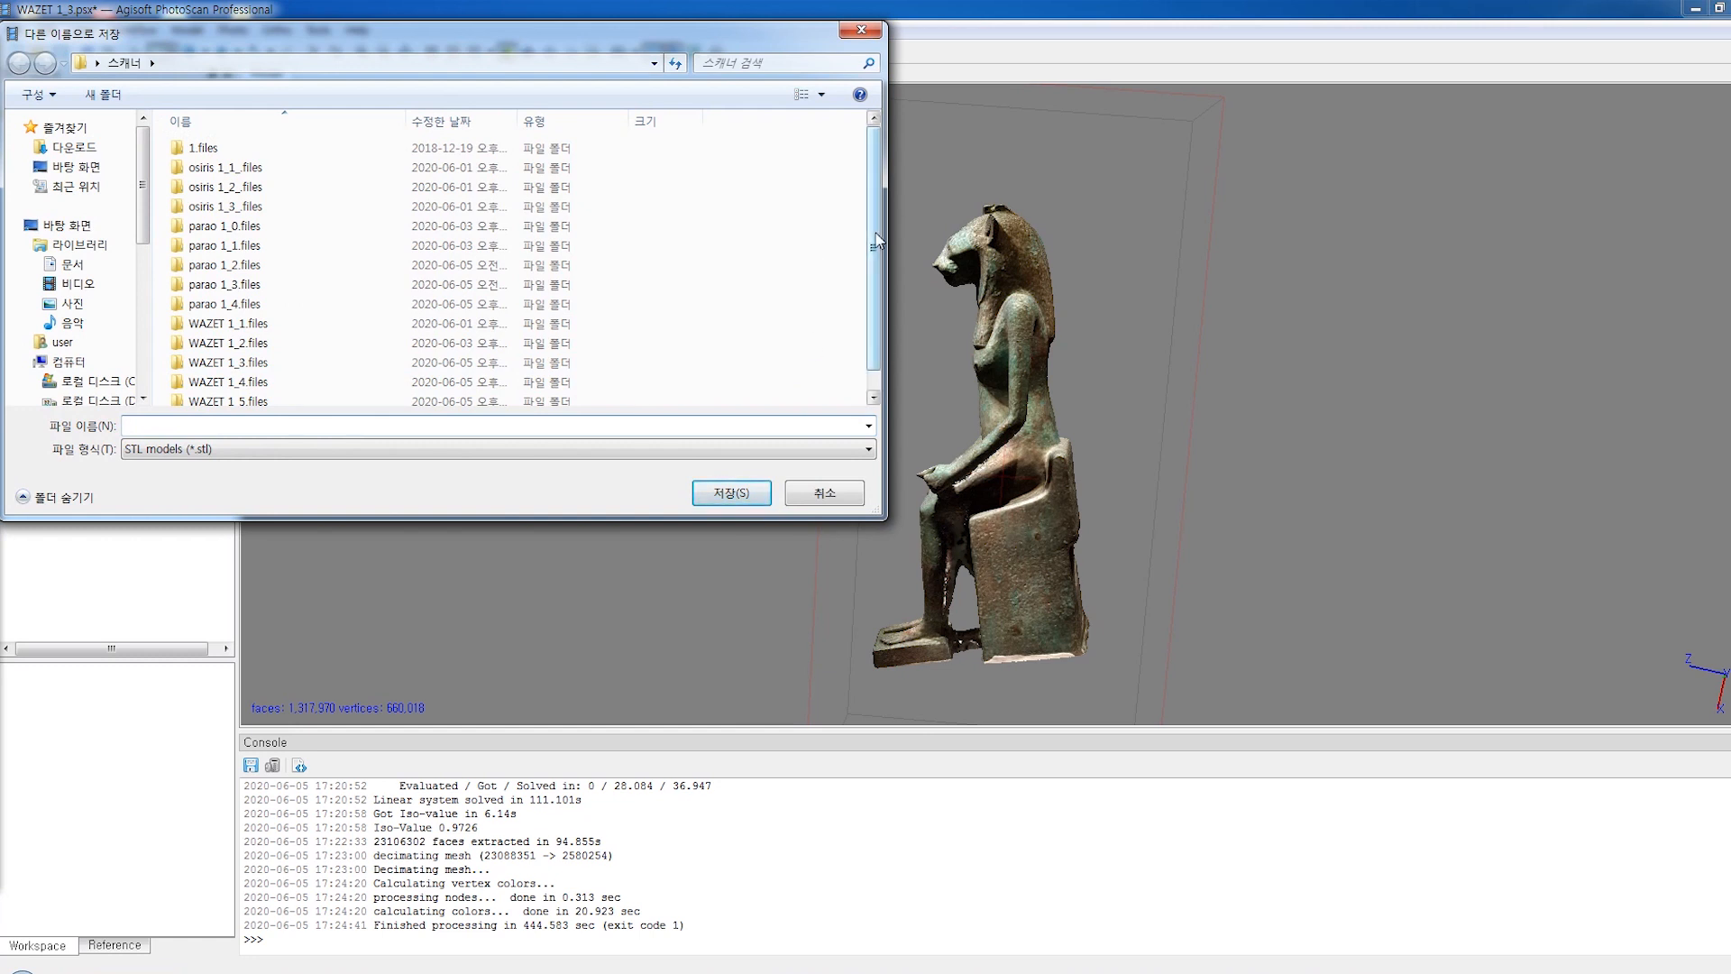
pyautogui.moveTo(876, 245); pyautogui.dragTo(882, 357)
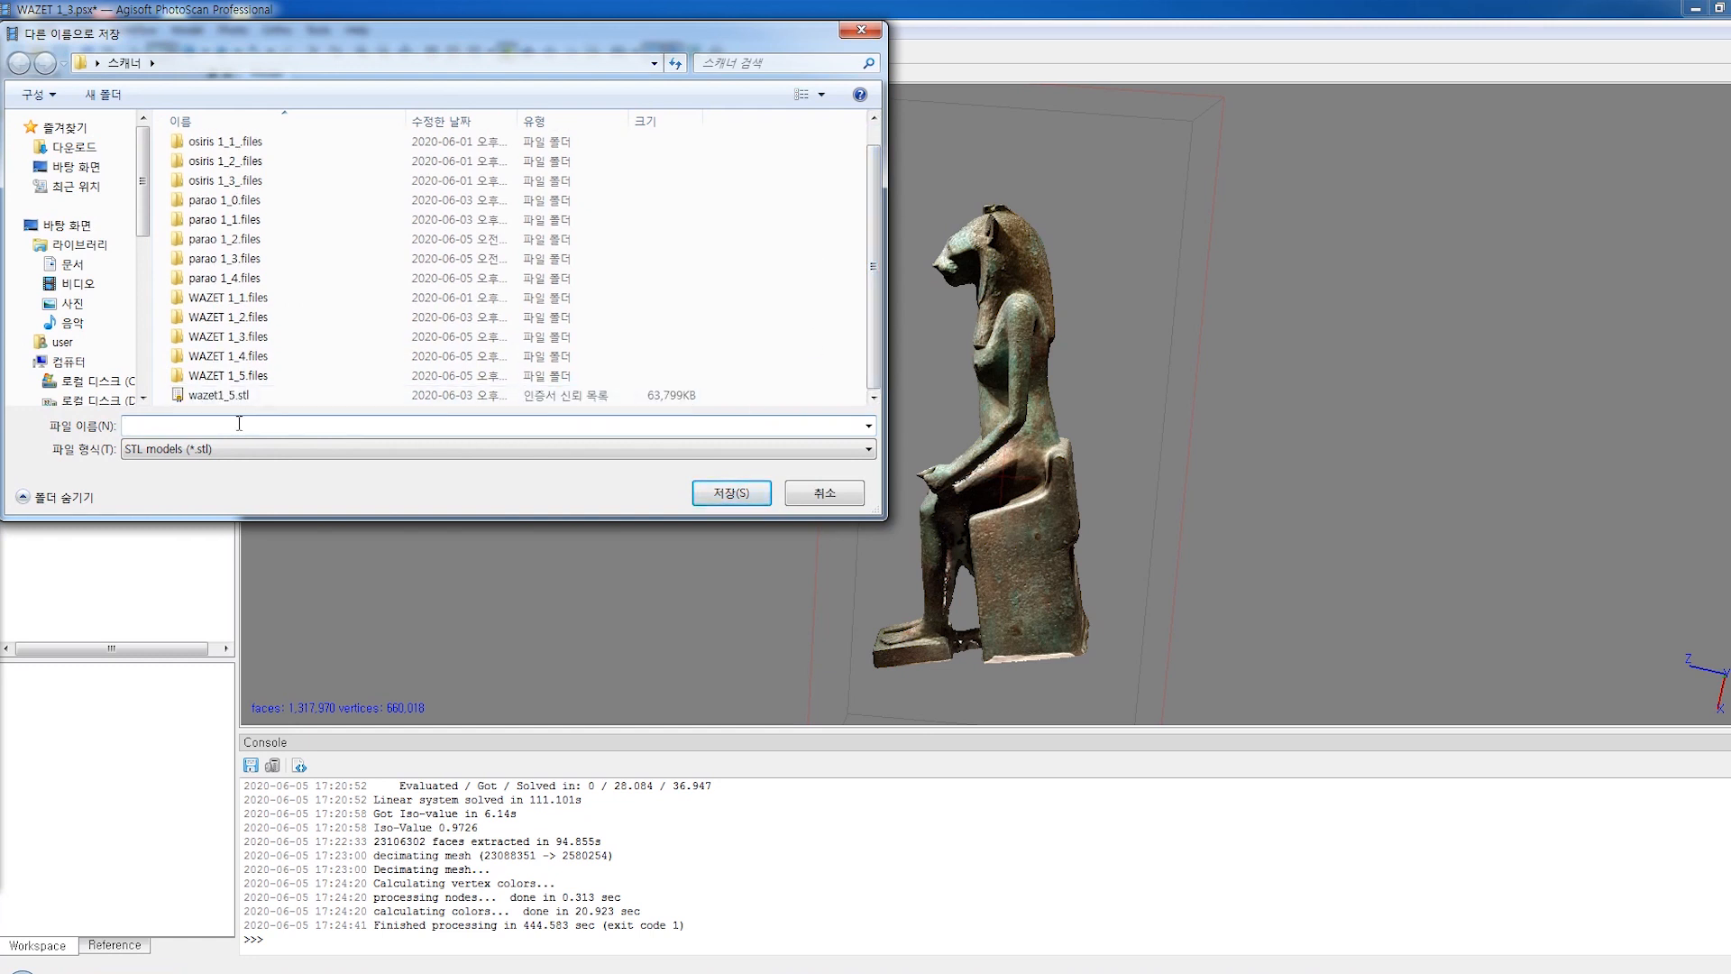
pyautogui.write('wazet')
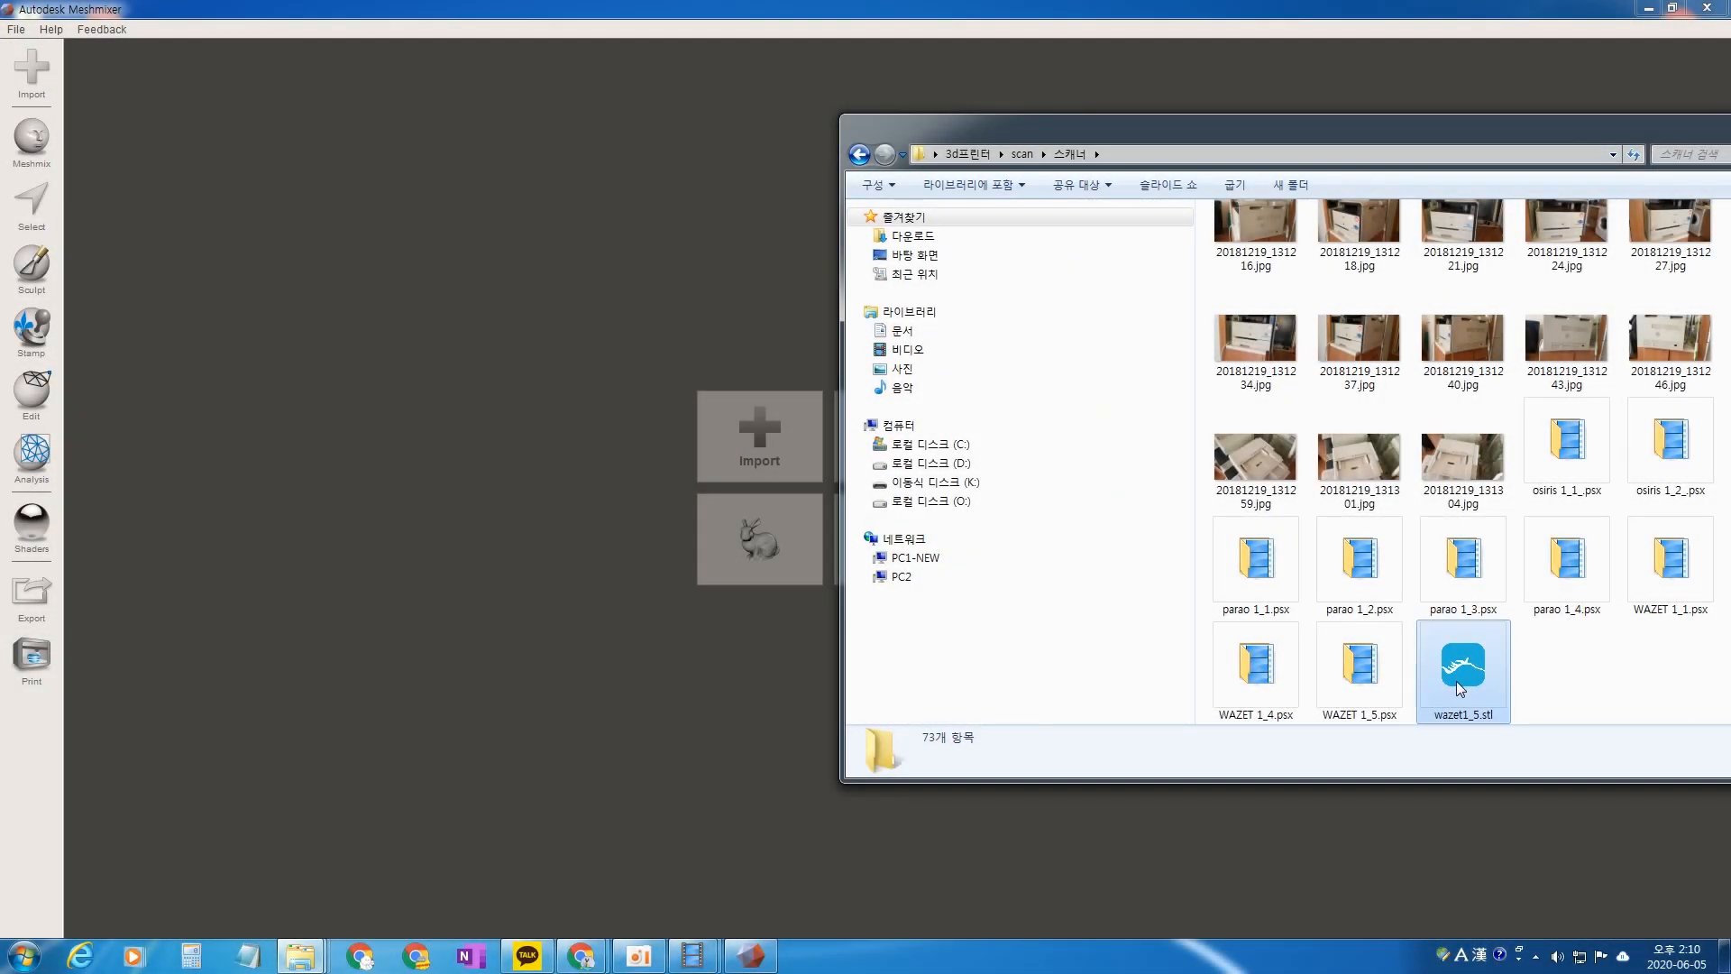
# Switch to Meshmixer and import the wazet1_5.stl file from the scan folder
pyautogui.click(1463, 672)
pyautogui.moveTo(1471, 674); pyautogui.dragTo(668, 278)
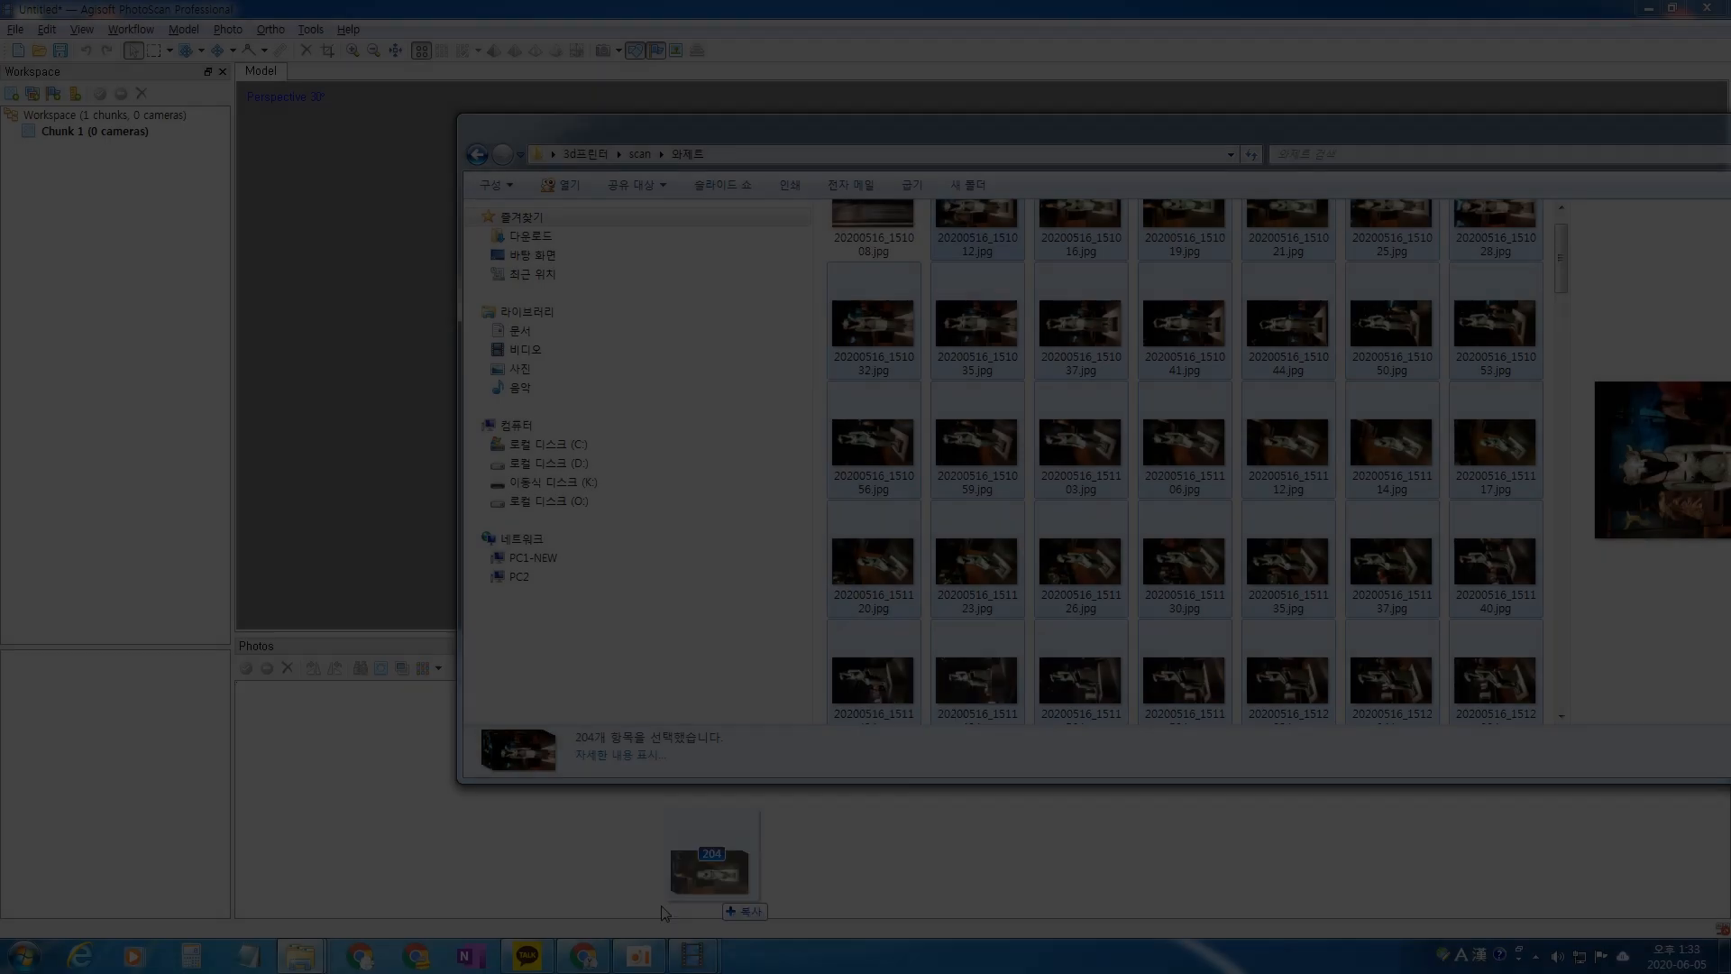
# In a new PhotoScan project, add the selected statue photos to Chunk 1 and align them with Highest accuracy and generic preselection
pyautogui.moveTo(665, 912); pyautogui.dragTo(99, 130)
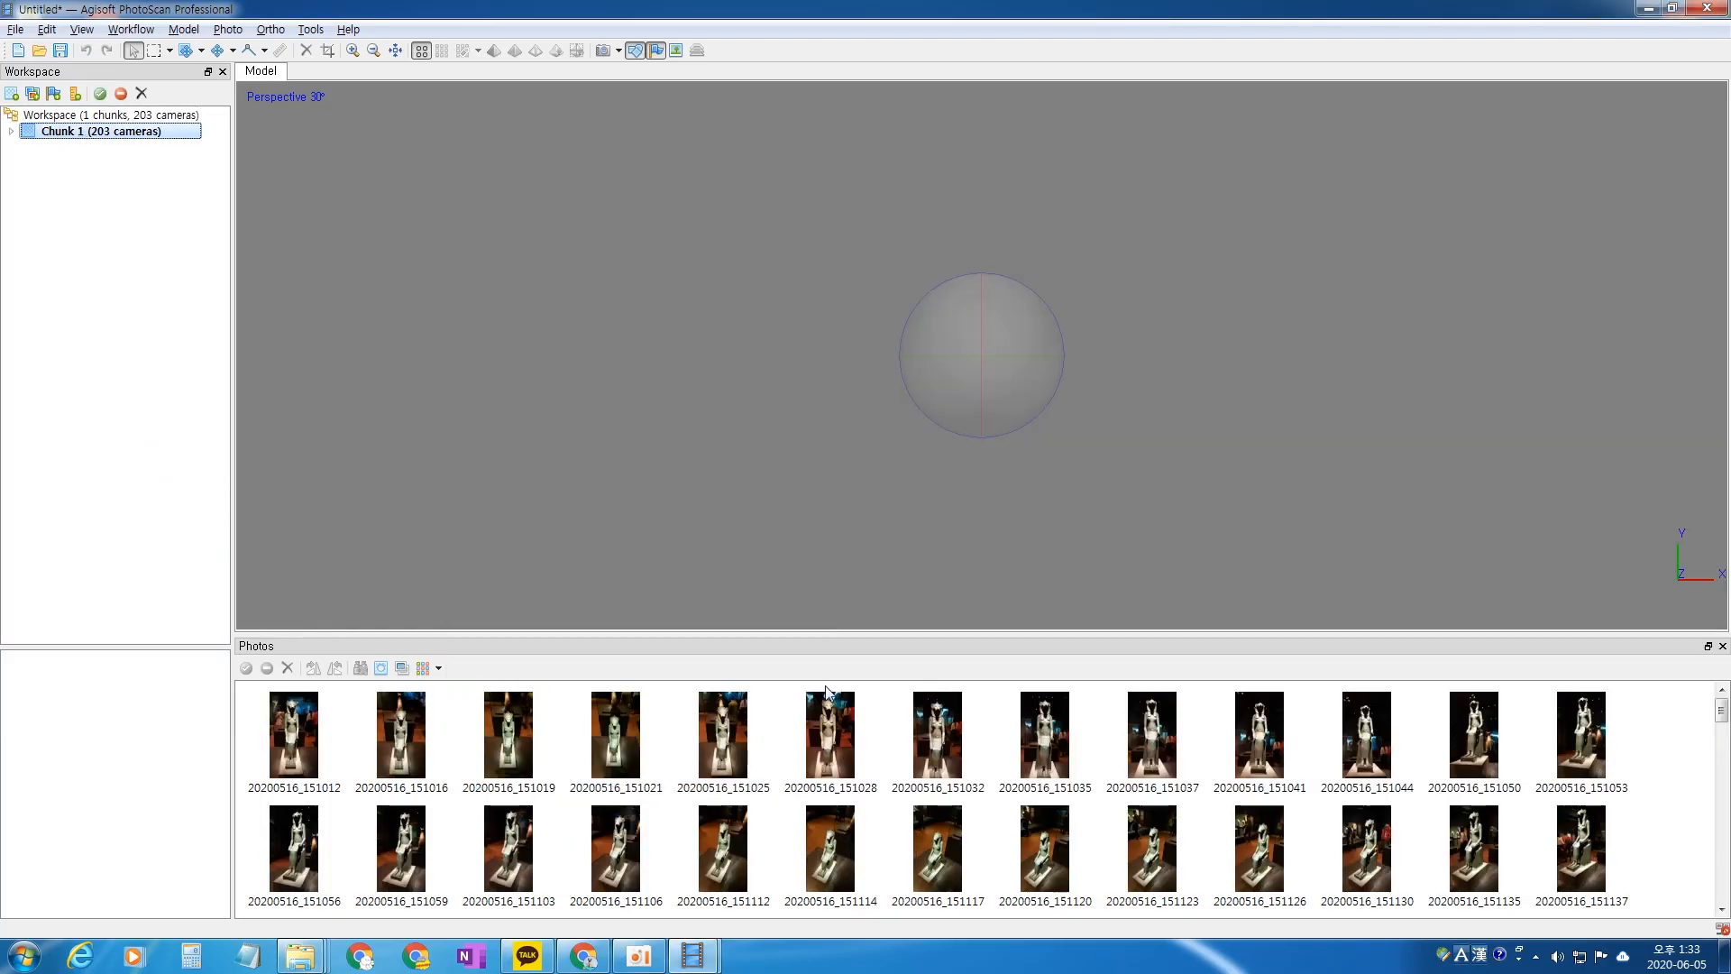
pyautogui.click(131, 29)
pyautogui.click(389, 235)
pyautogui.click(919, 358)
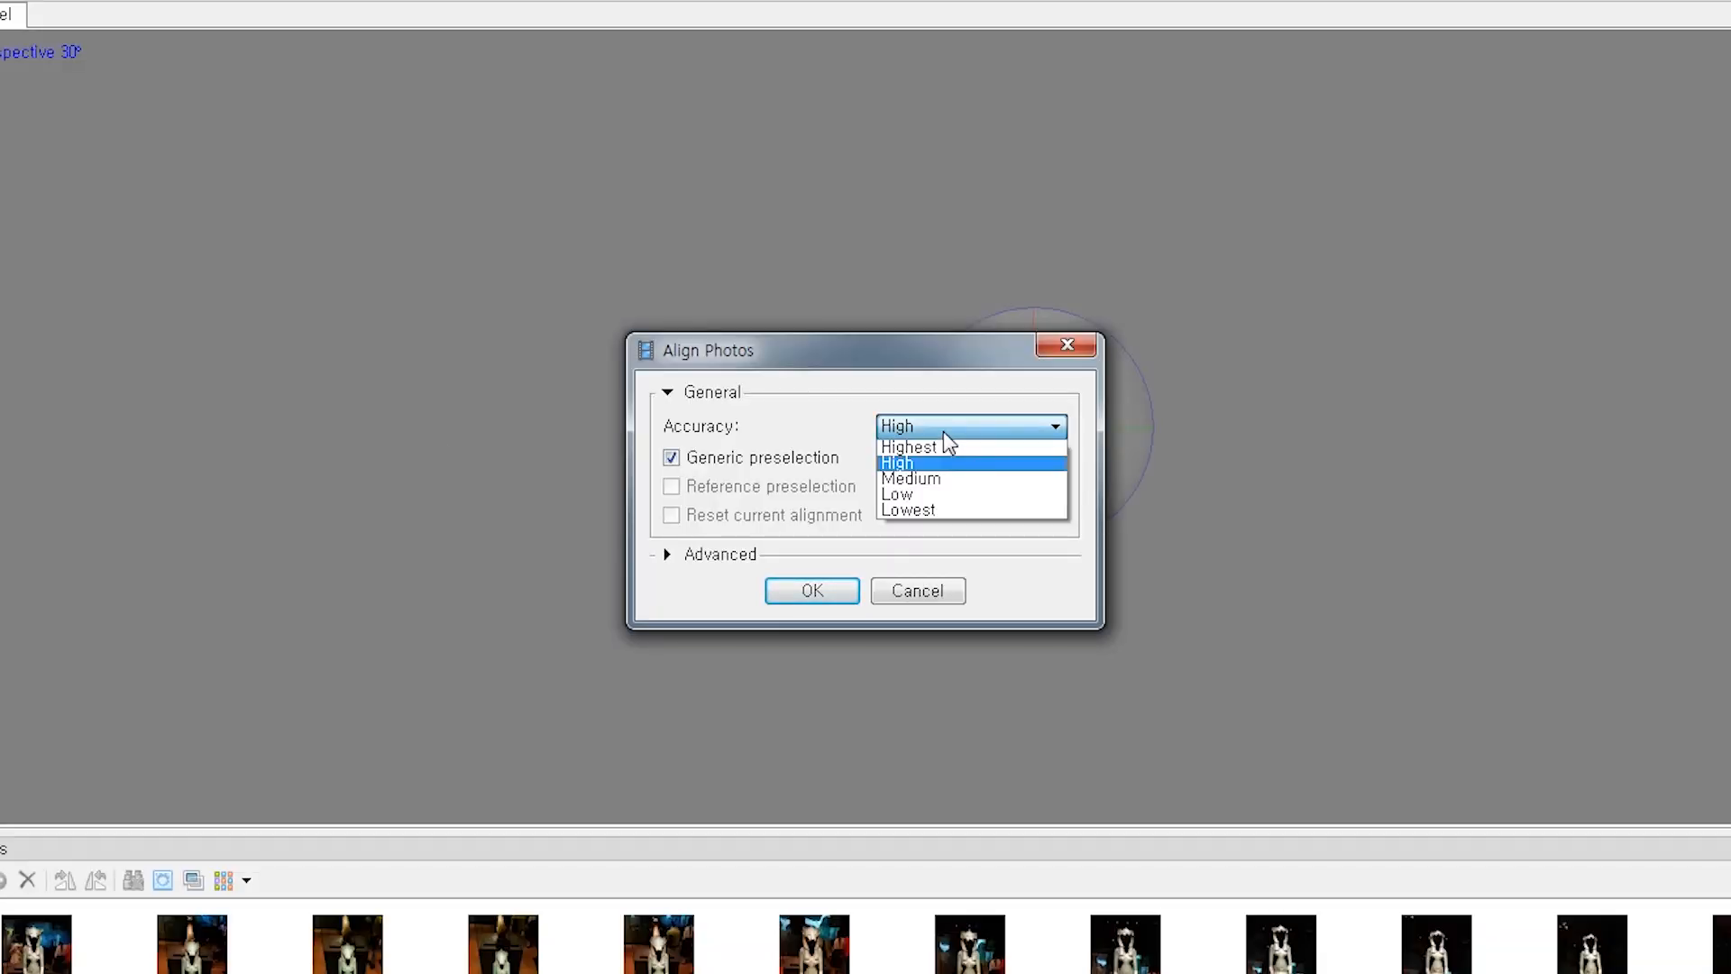
pyautogui.click(941, 447)
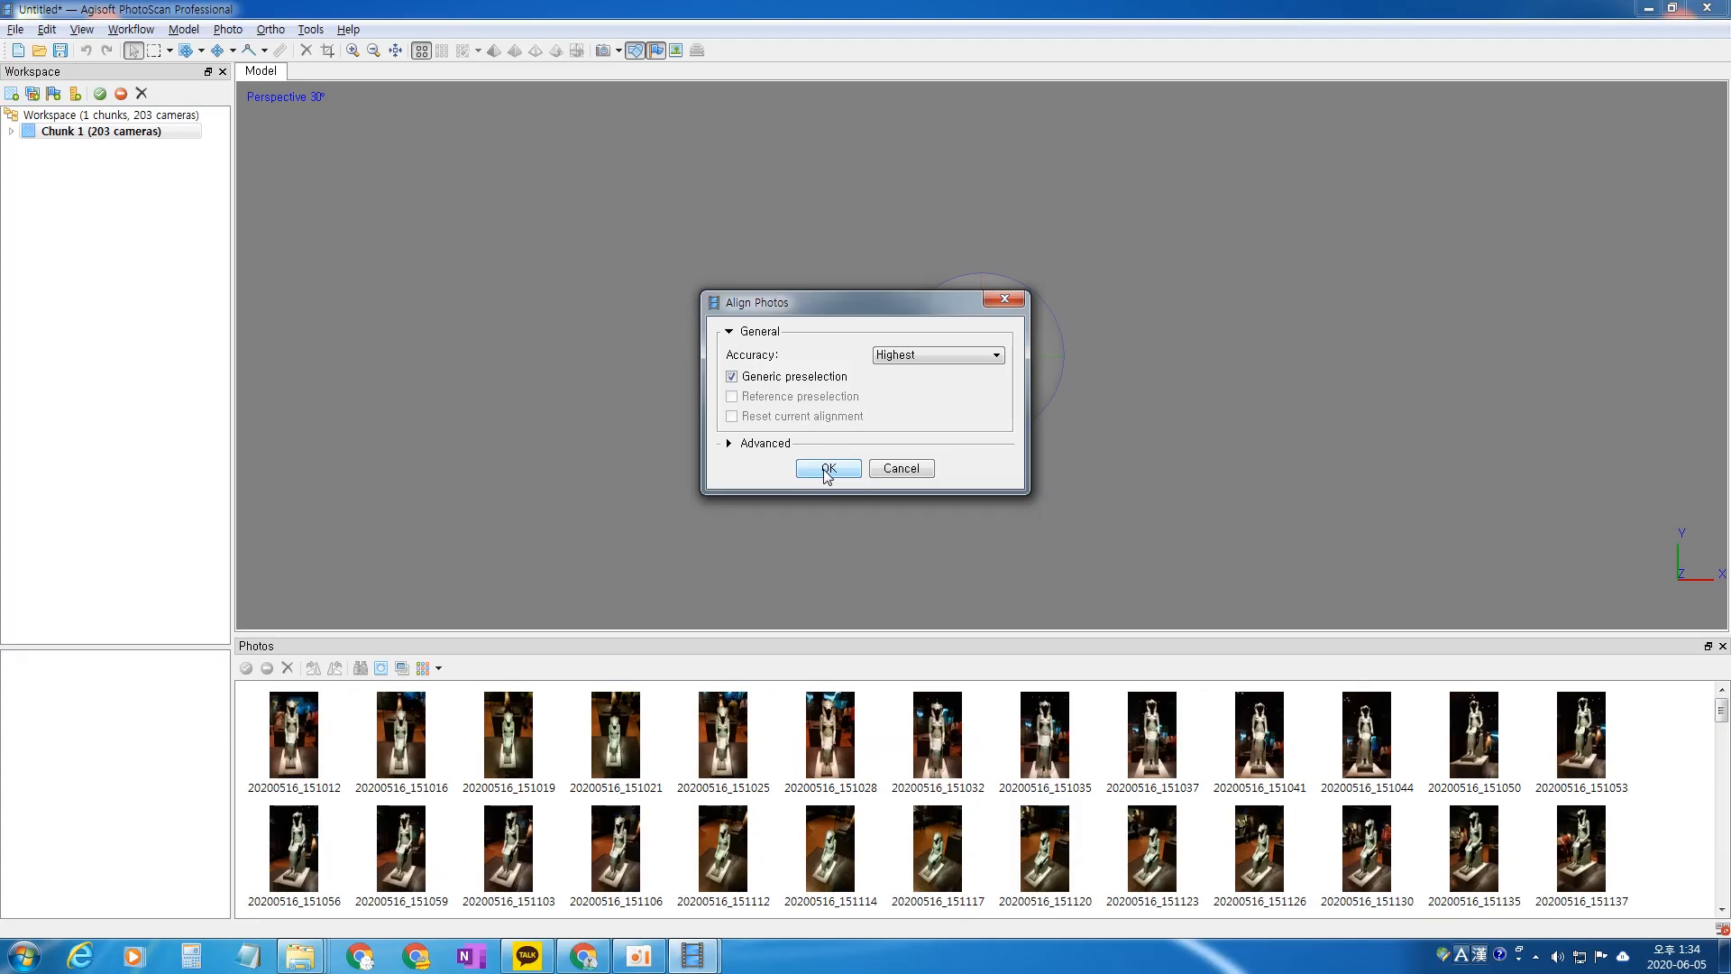
pyautogui.click(826, 470)
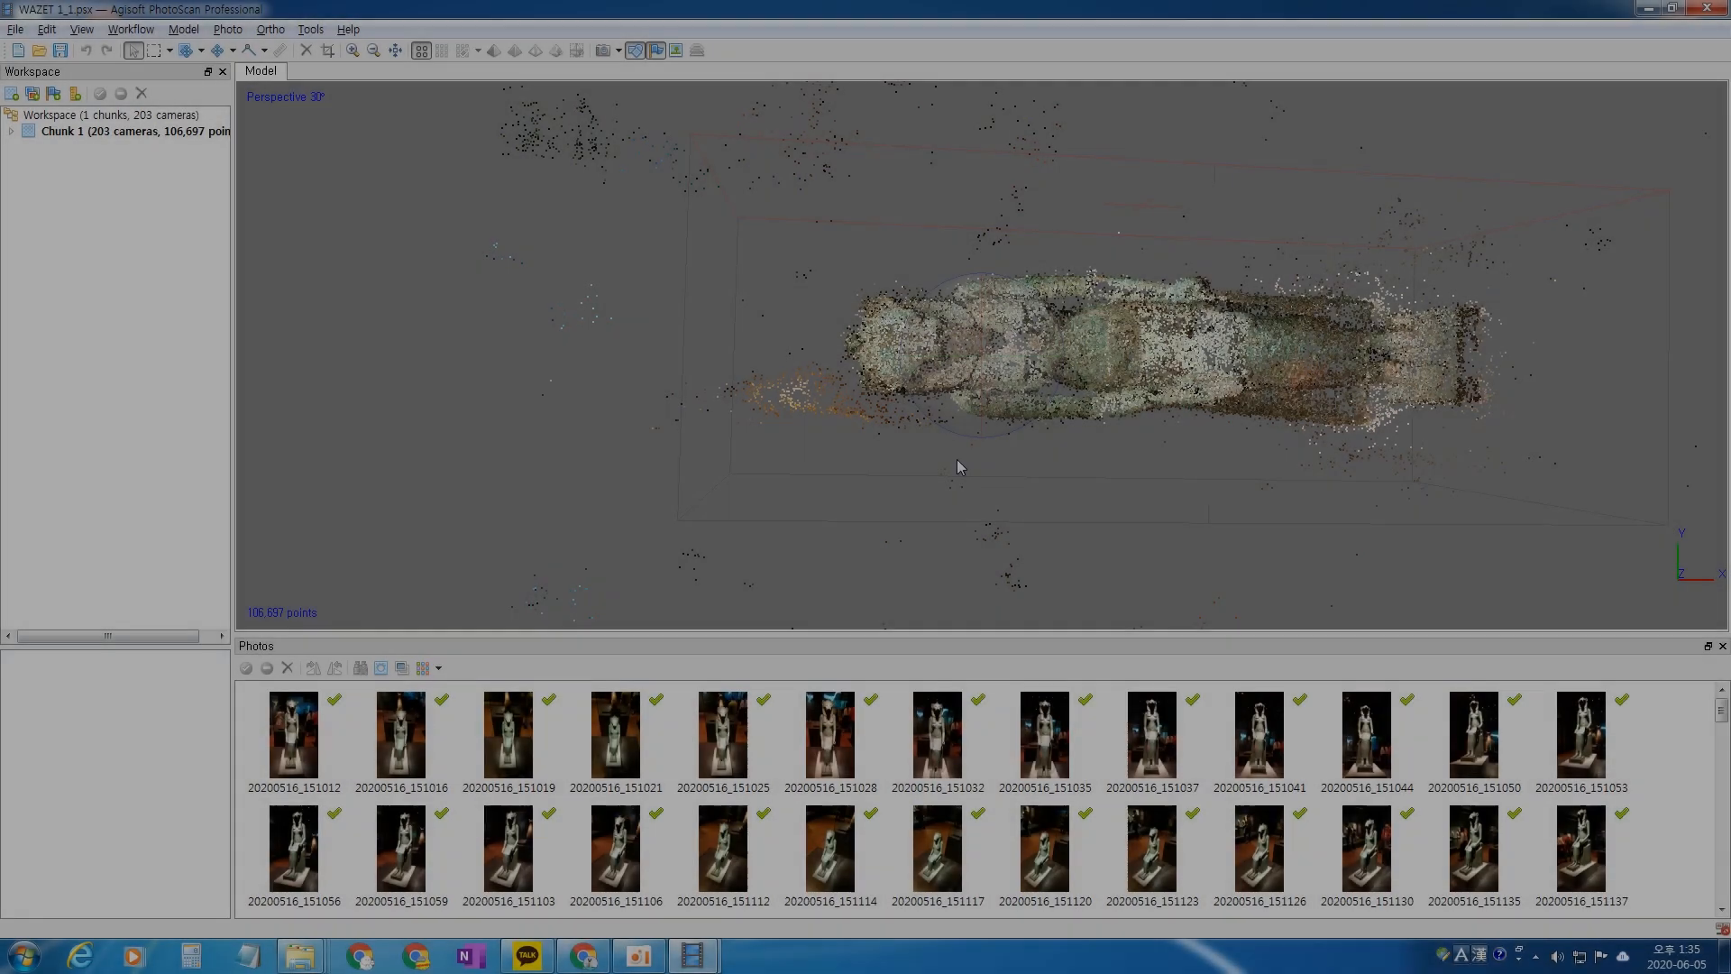
# Delete the stray points scattered around the statue's sparse point cloud, using free-form selections
pyautogui.moveTo(962, 468); pyautogui.dragTo(1010, 378)
pyautogui.click(170, 50)
pyautogui.click(193, 116)
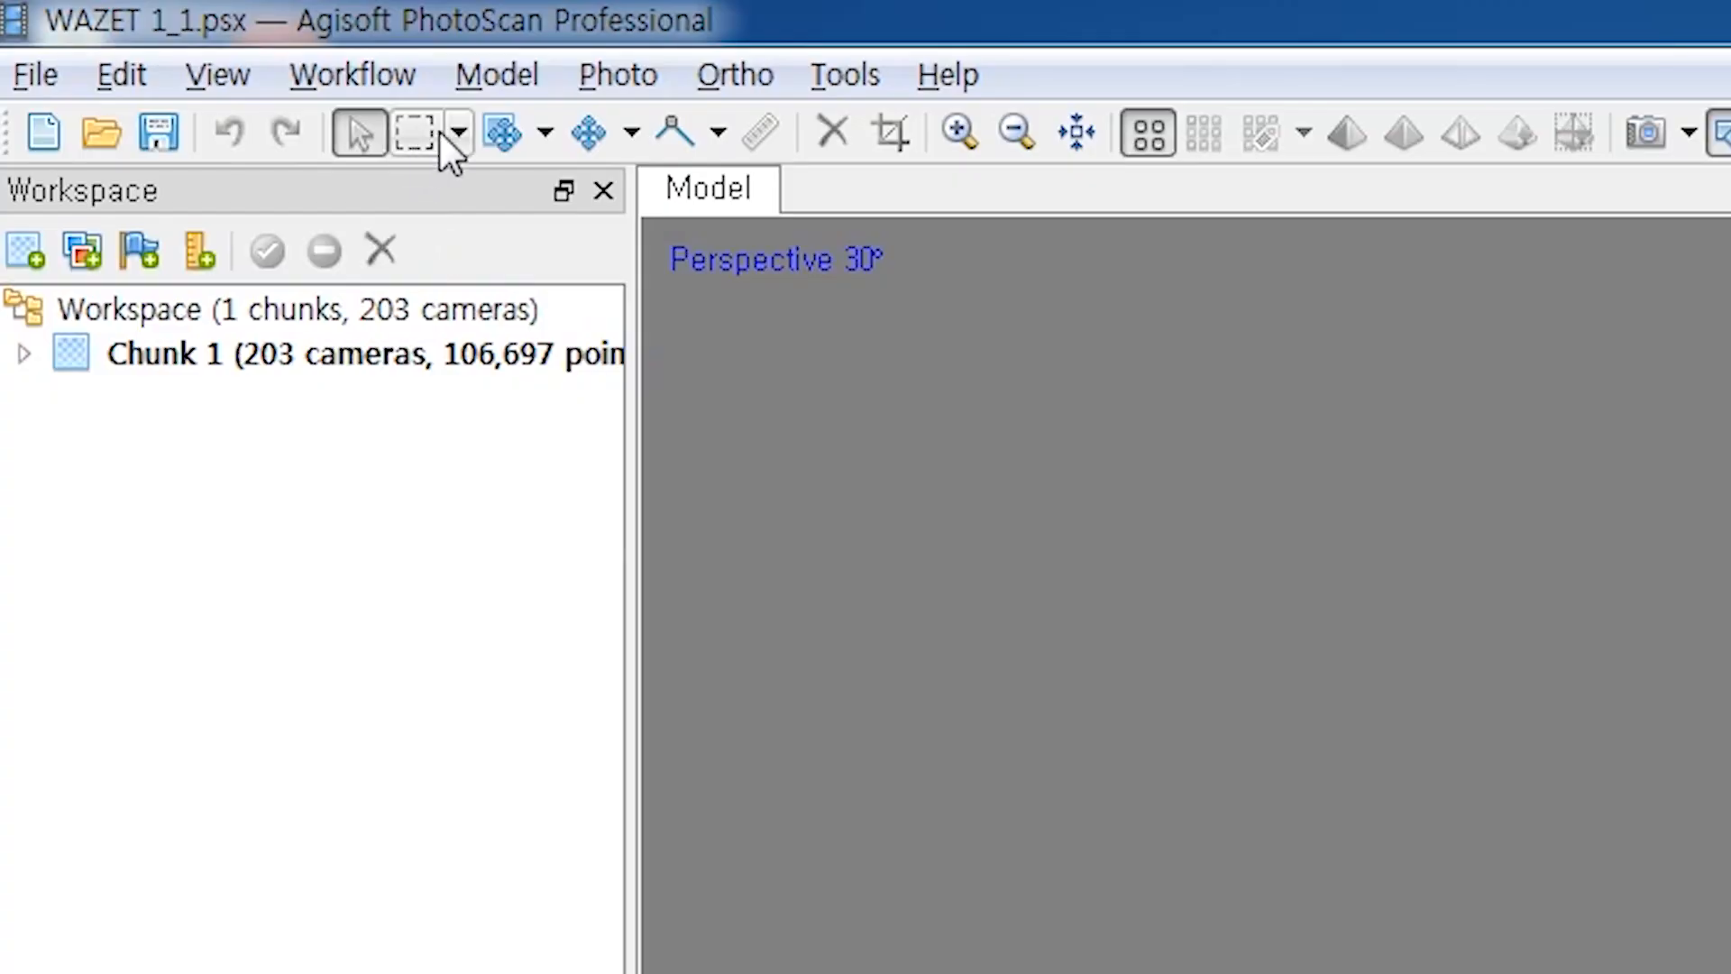
pyautogui.moveTo(891, 377); pyautogui.dragTo(565, 433)
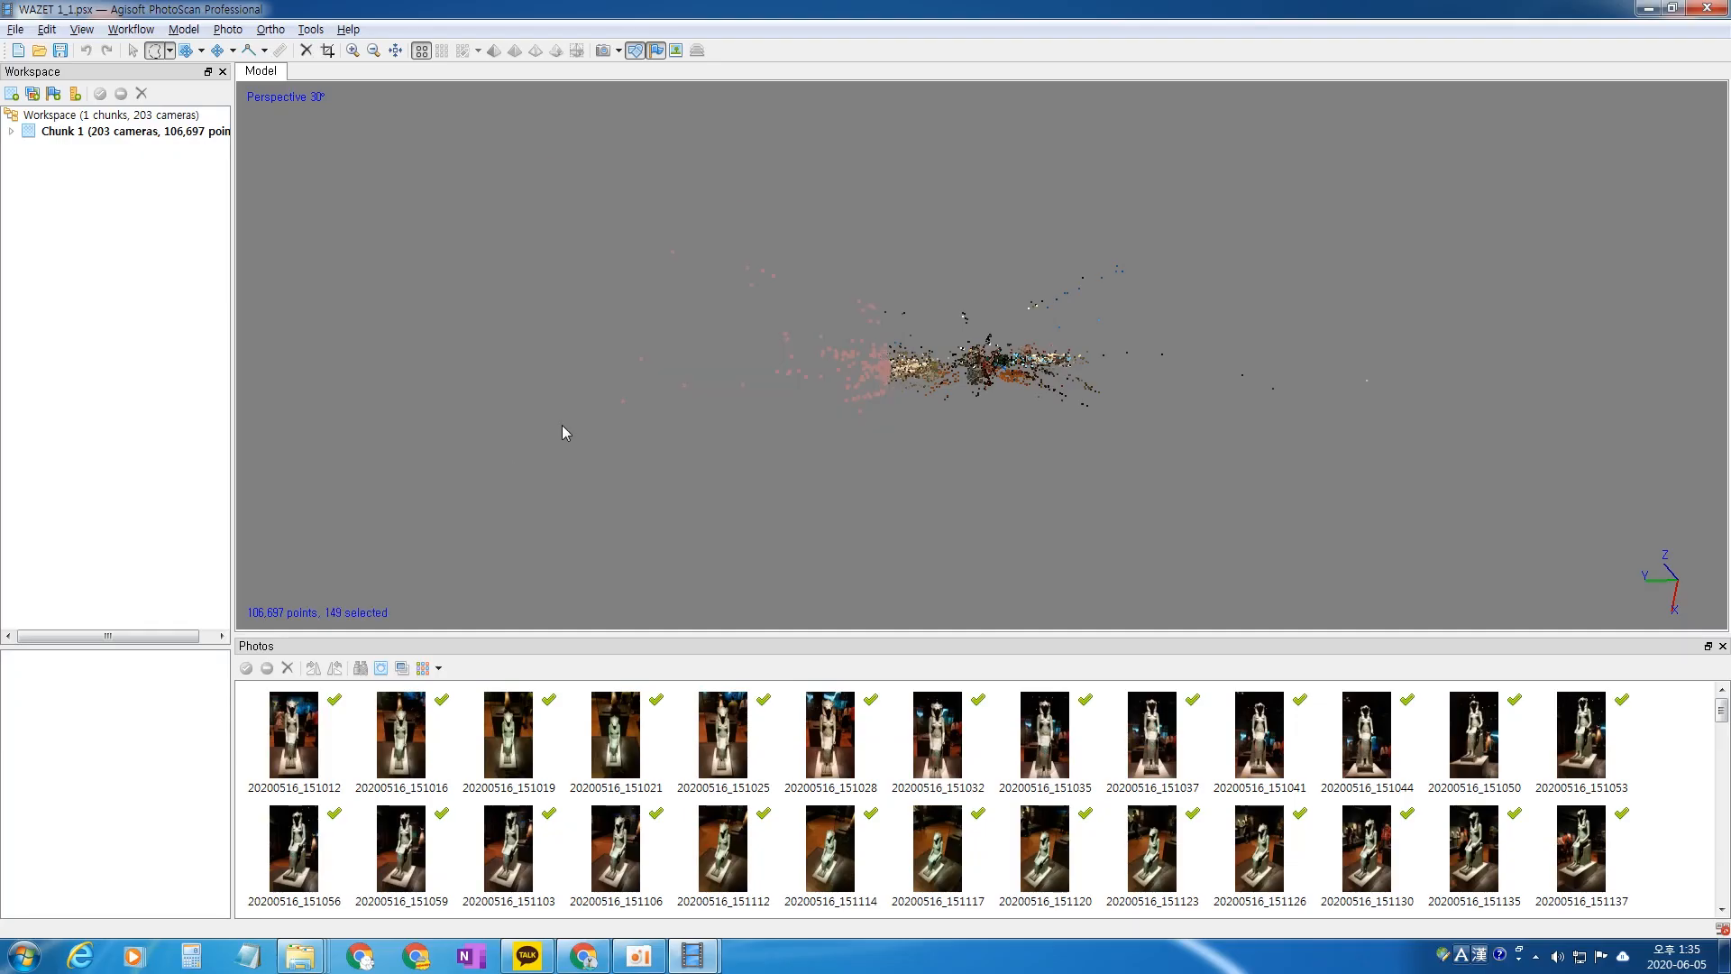
pyautogui.press('Delete')
pyautogui.moveTo(1210, 187); pyautogui.dragTo(1083, 459)
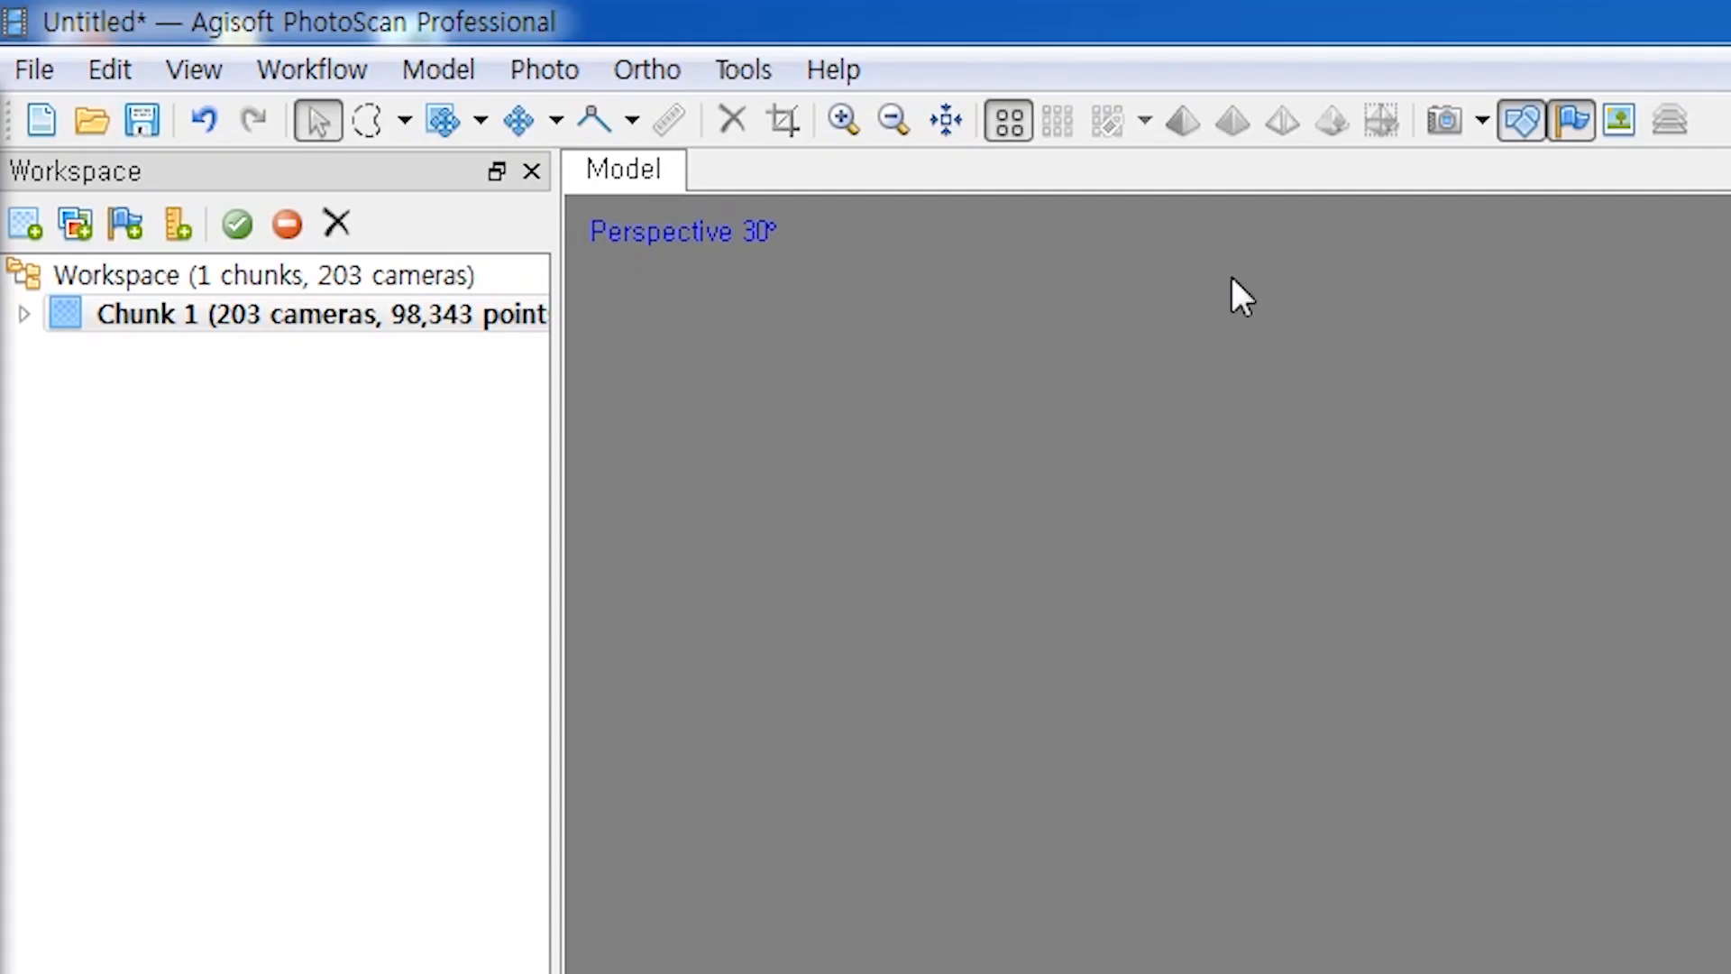
# Build the statue's dense cloud with Ultra high quality
pyautogui.click(317, 68)
pyautogui.click(487, 282)
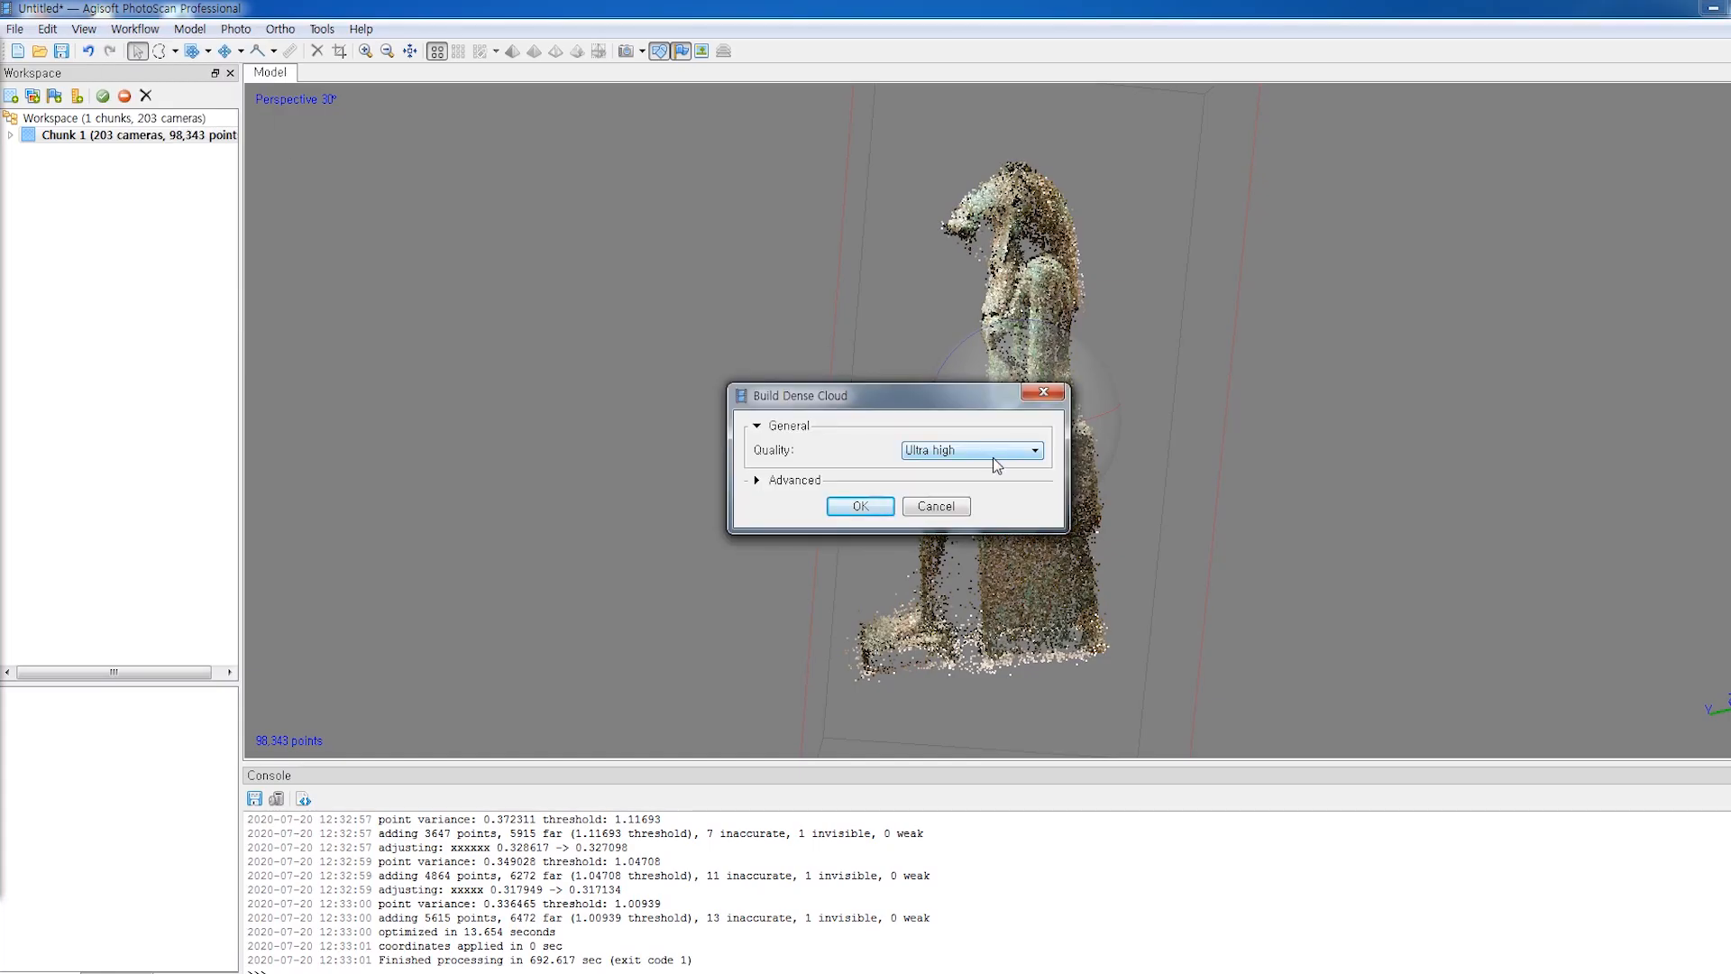
pyautogui.click(848, 506)
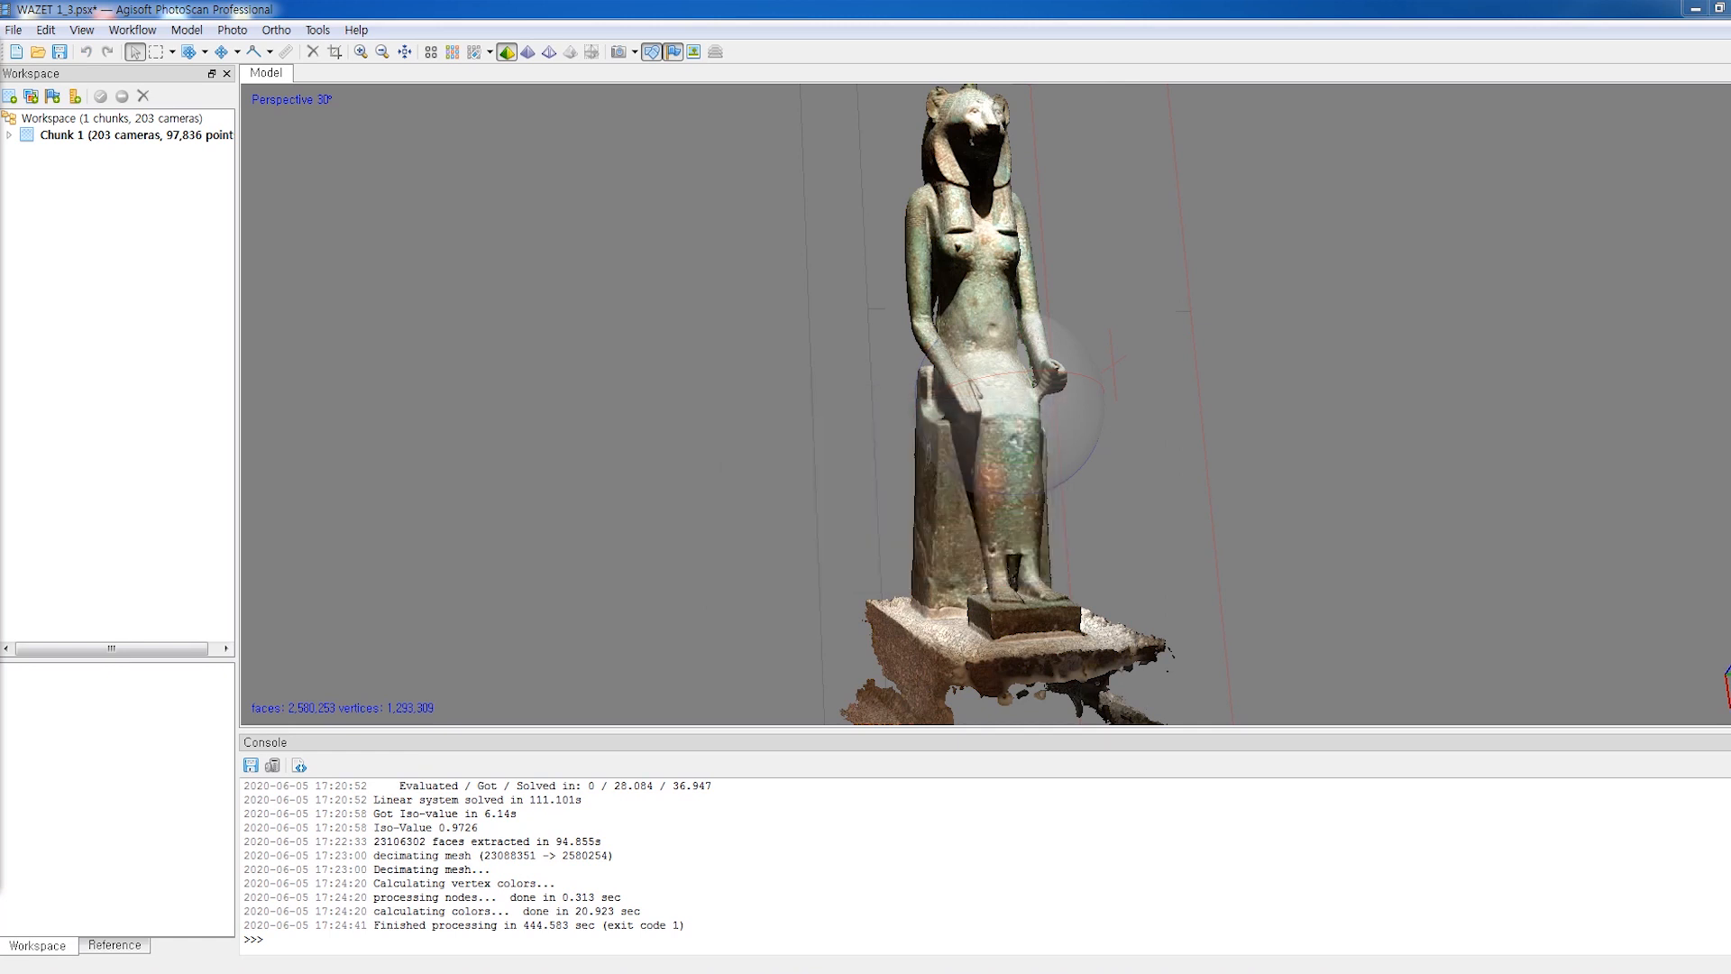
pyautogui.scroll(-5, 762, 428)
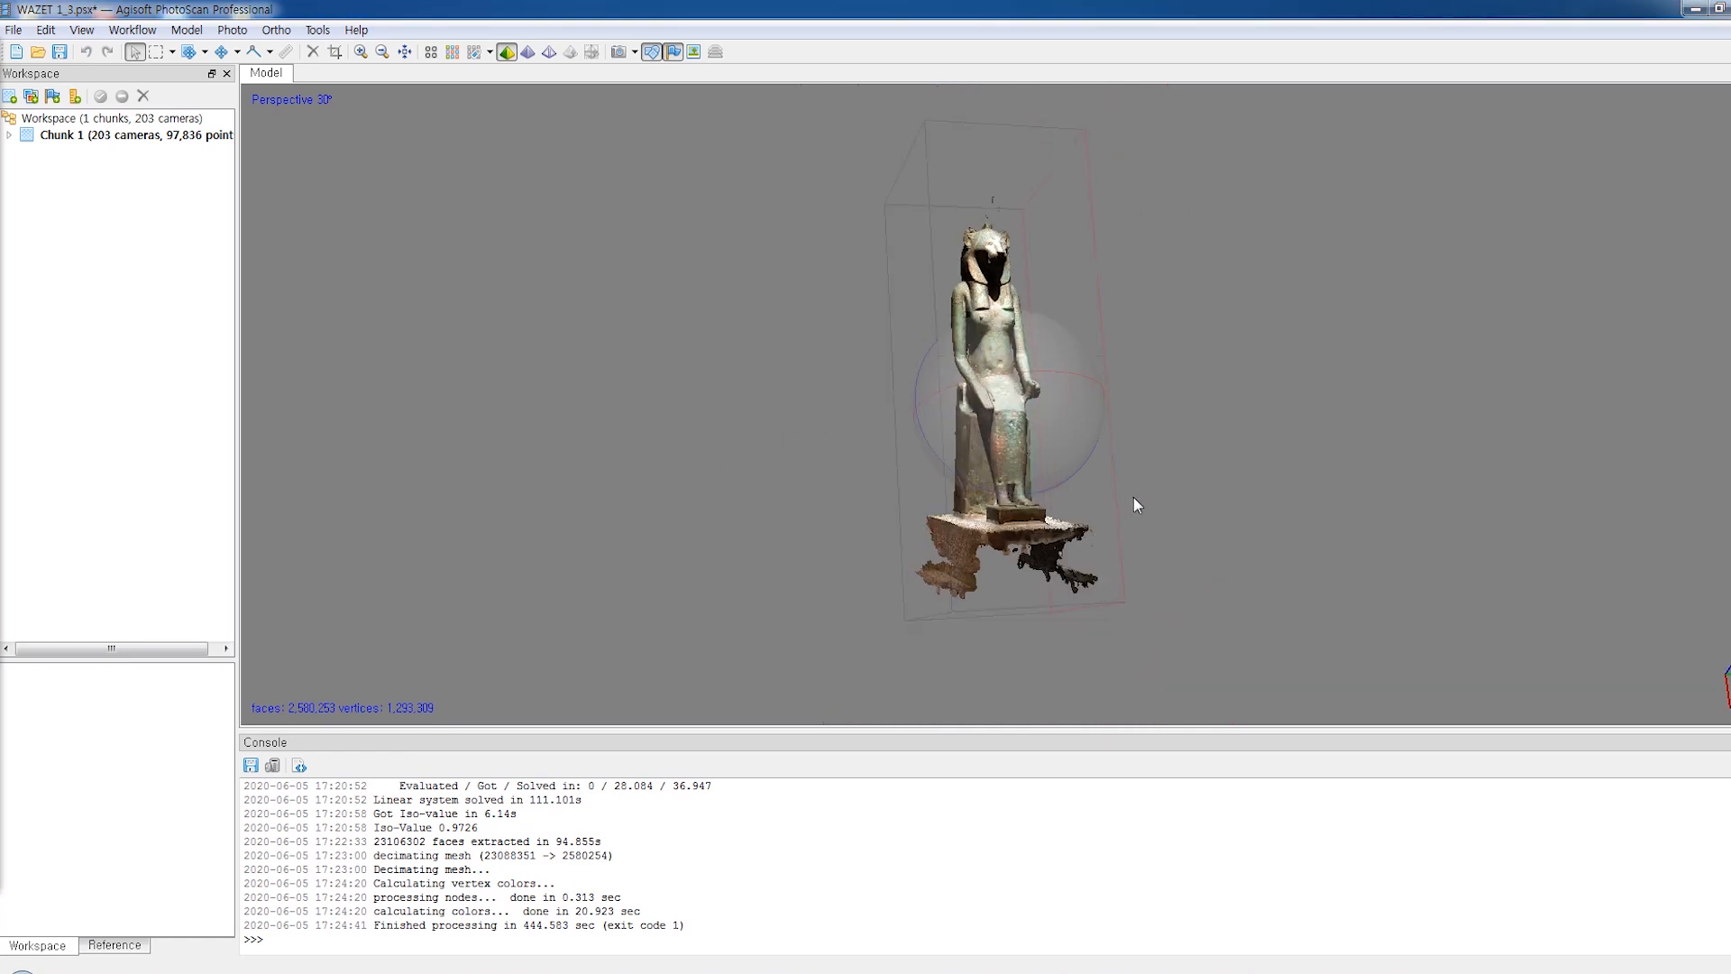
pyautogui.moveTo(1090, 463); pyautogui.dragTo(1012, 279)
pyautogui.scroll(5, 1012, 226)
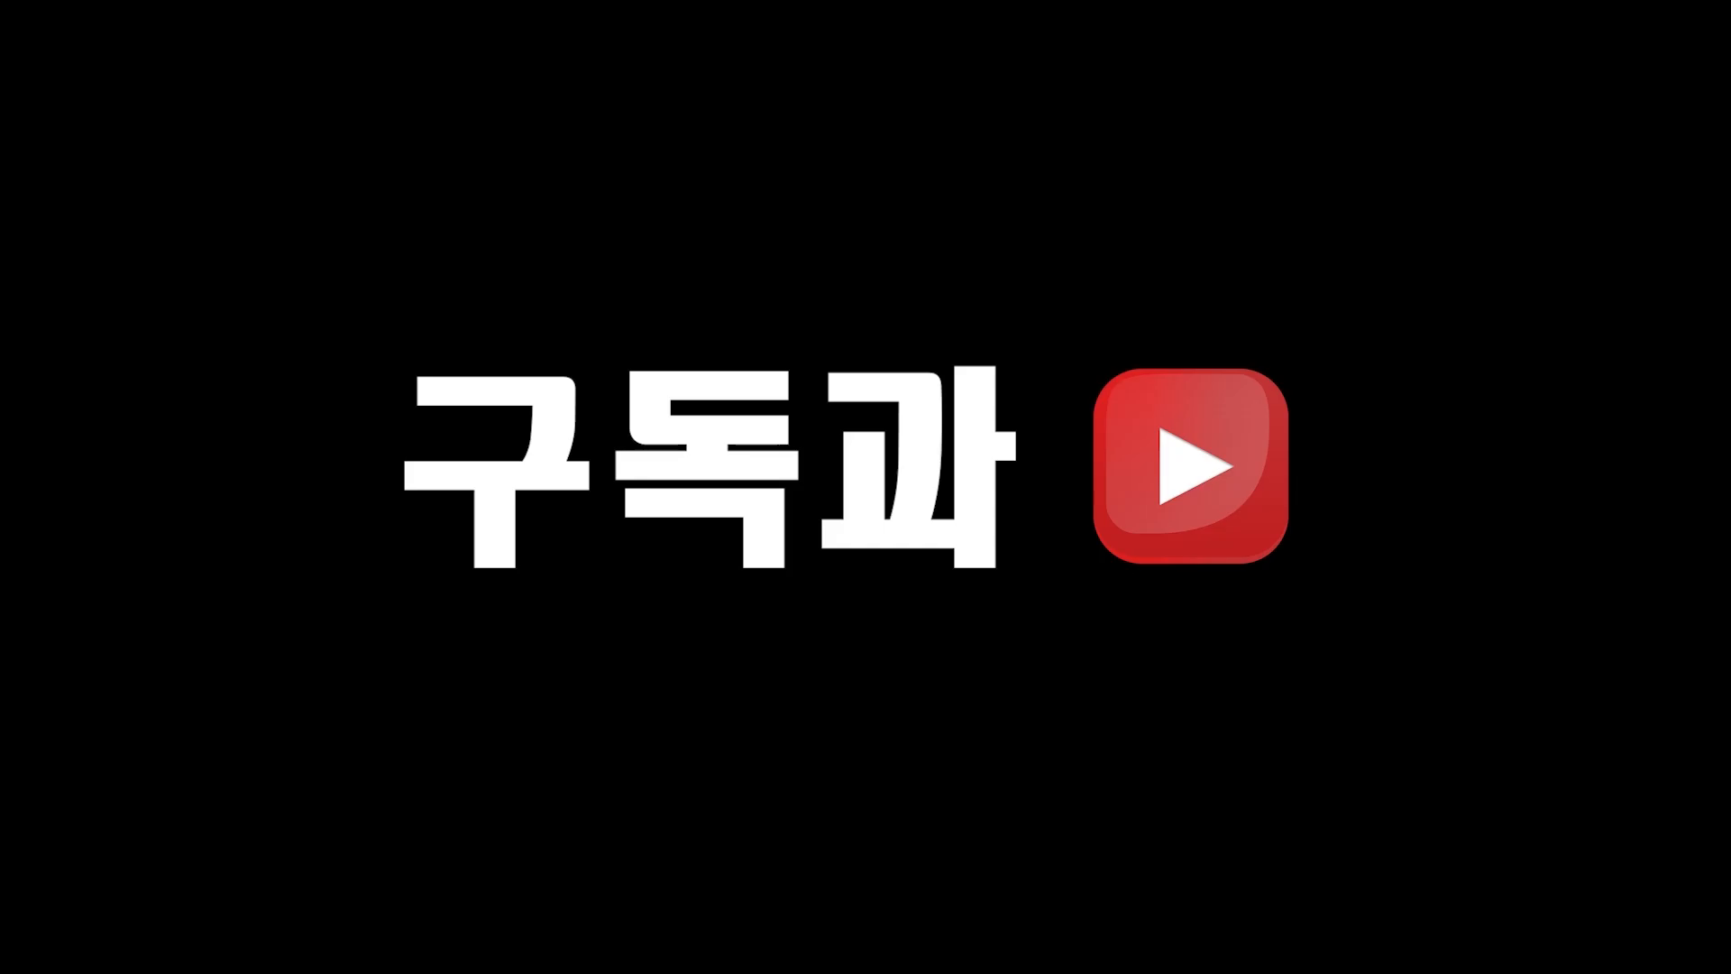